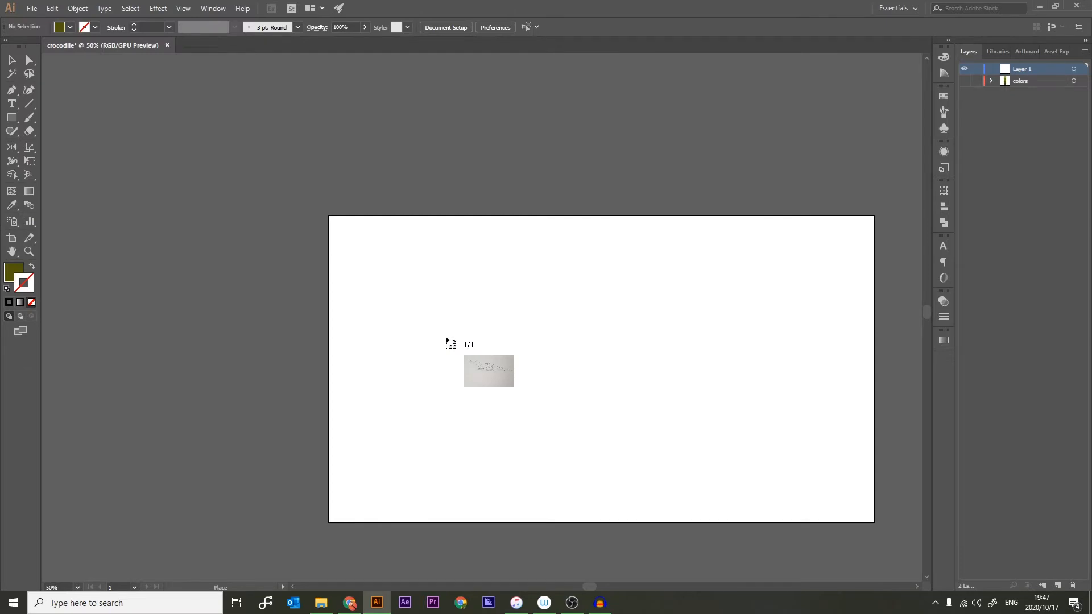
Place the crocodile sketch image and scale it down to about 1423 × 890 pt so it fits inside the artboard
{"action": "left_click", "coordinate": [480, 293]}
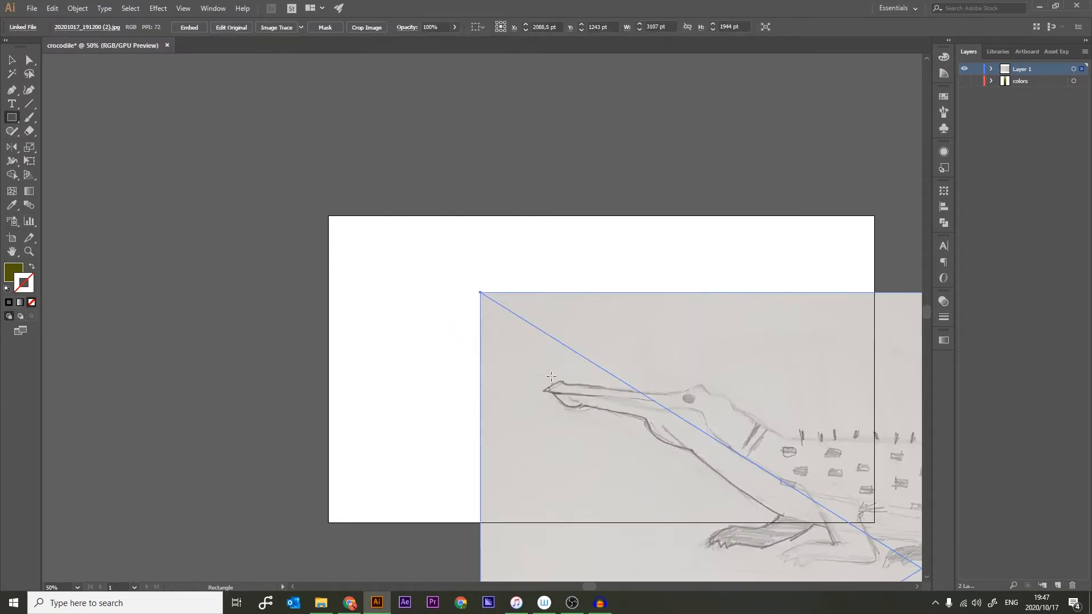
{"action": "key", "text": "v"}
{"action": "left_click_drag", "start_coordinate": [592, 409], "coordinate": [136, 133]}
{"action": "left_click_drag", "start_coordinate": [197, 206], "coordinate": [359, 310]}
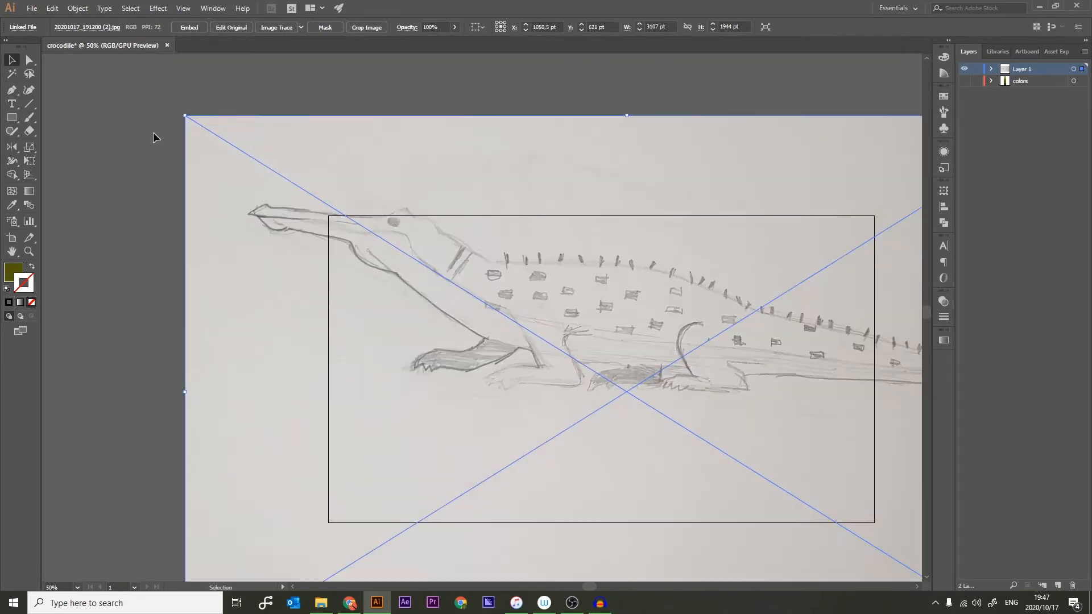
{"action": "left_click_drag", "start_coordinate": [185, 109], "coordinate": [454, 301]}
{"action": "left_click", "coordinate": [228, 279]}
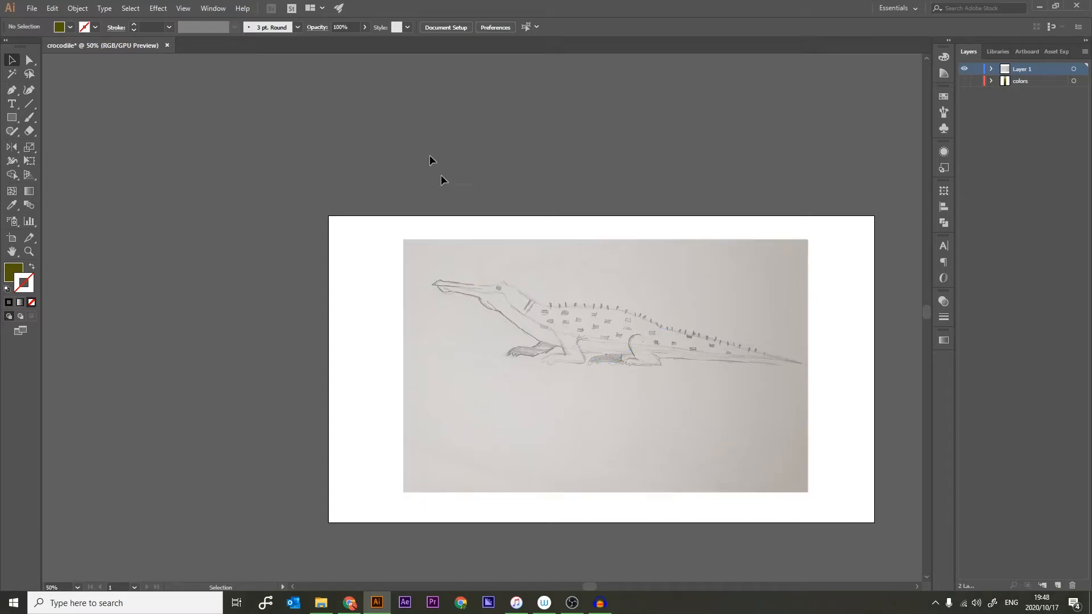
Reduce the placed sketch image's opacity to 47%
{"action": "left_click", "coordinate": [365, 28]}
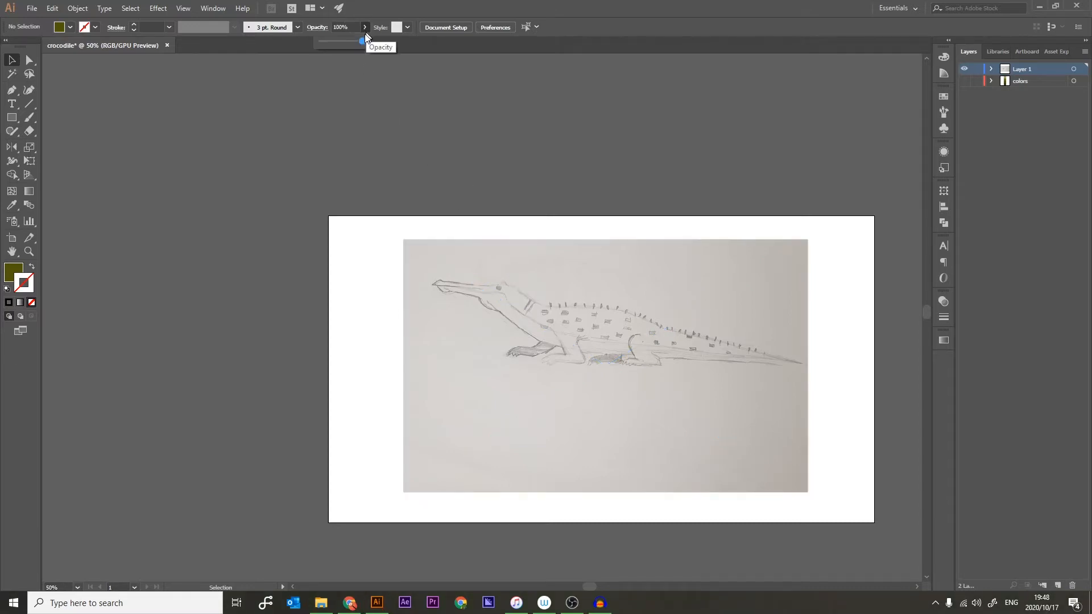
{"action": "left_click", "coordinate": [357, 43]}
{"action": "left_click", "coordinate": [531, 312]}
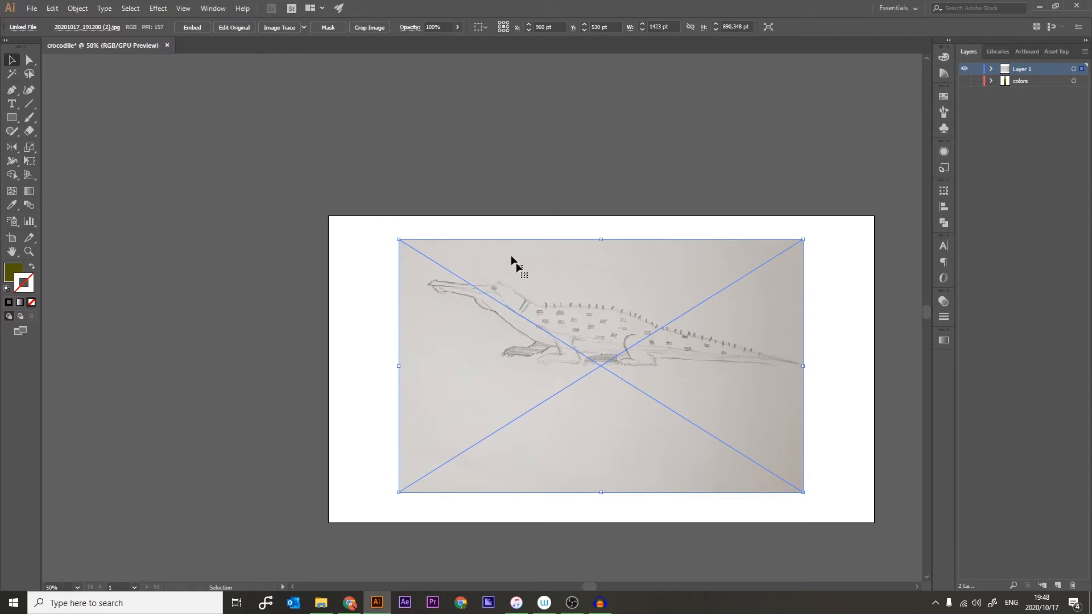
{"action": "left_click", "coordinate": [457, 27]}
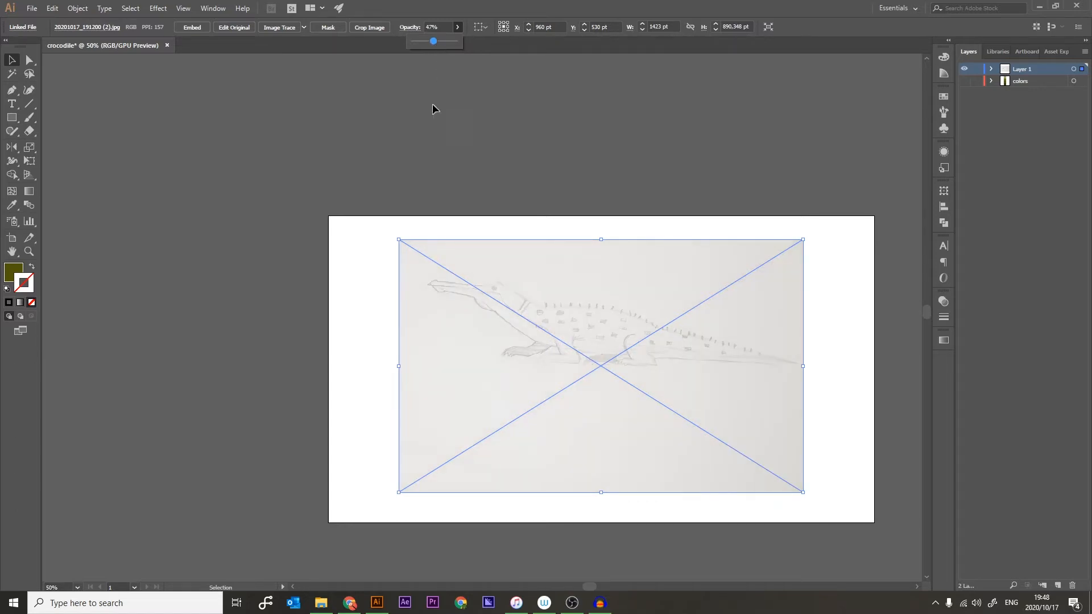
{"action": "left_click", "coordinate": [449, 130]}
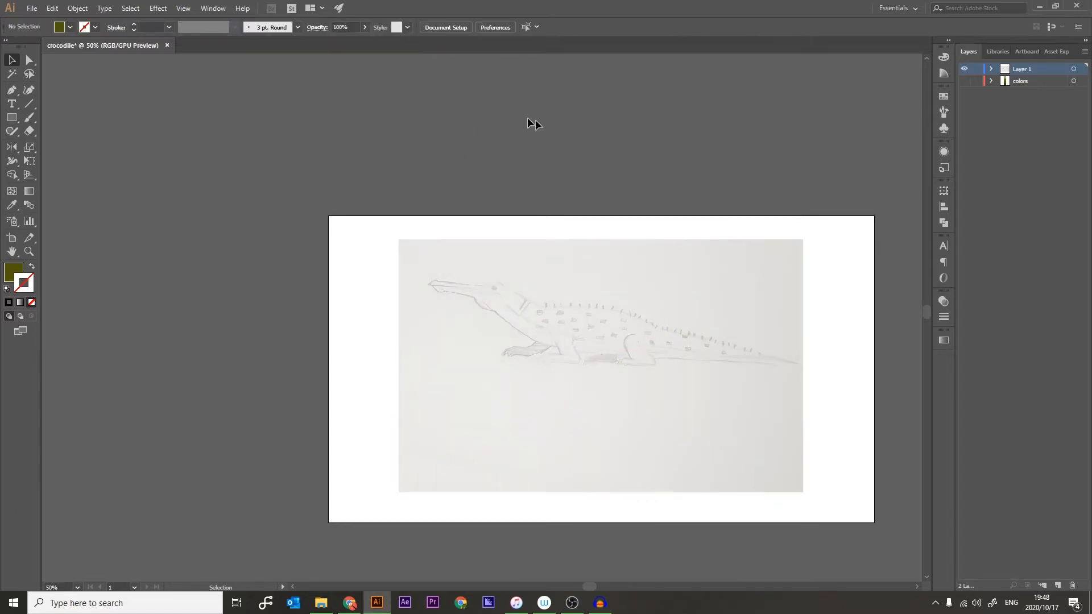
Duplicate Layer 1 with the faded sketch
{"action": "left_click", "coordinate": [1073, 69]}
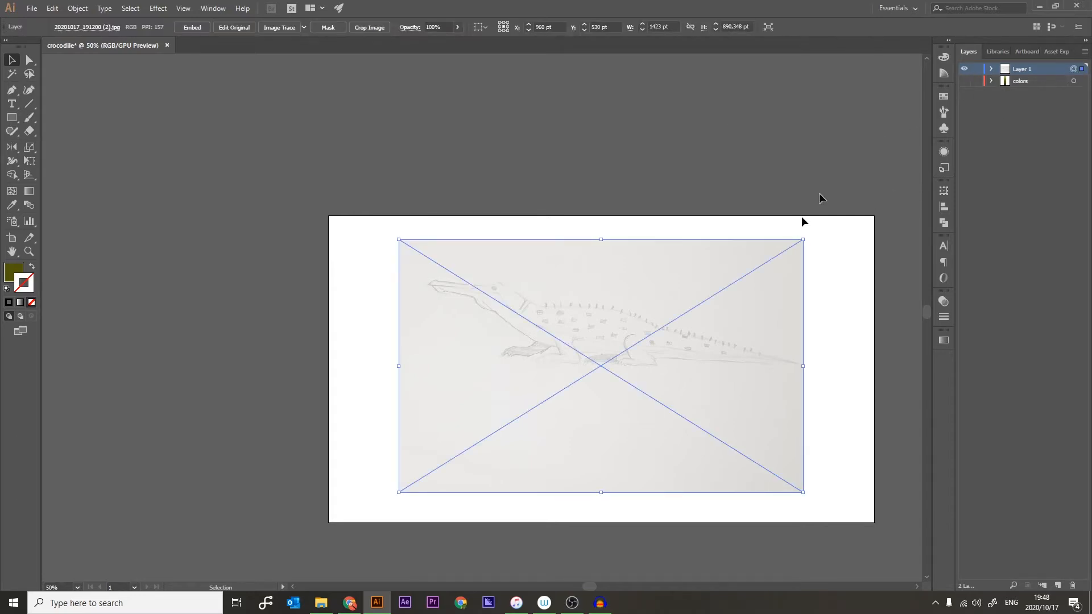
{"action": "left_click", "coordinate": [1085, 51]}
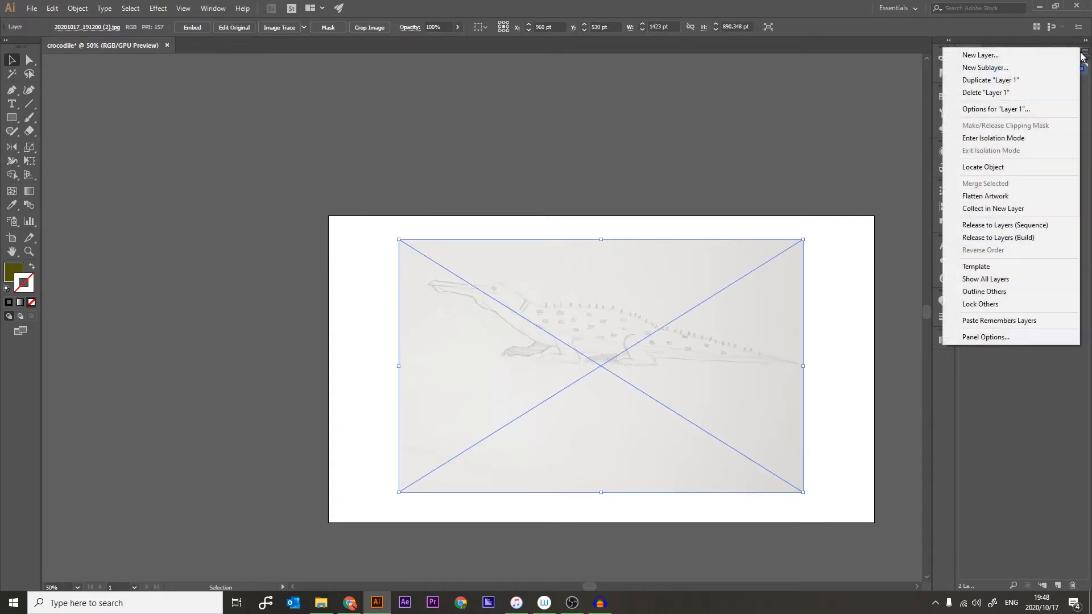
{"action": "left_click", "coordinate": [971, 77]}
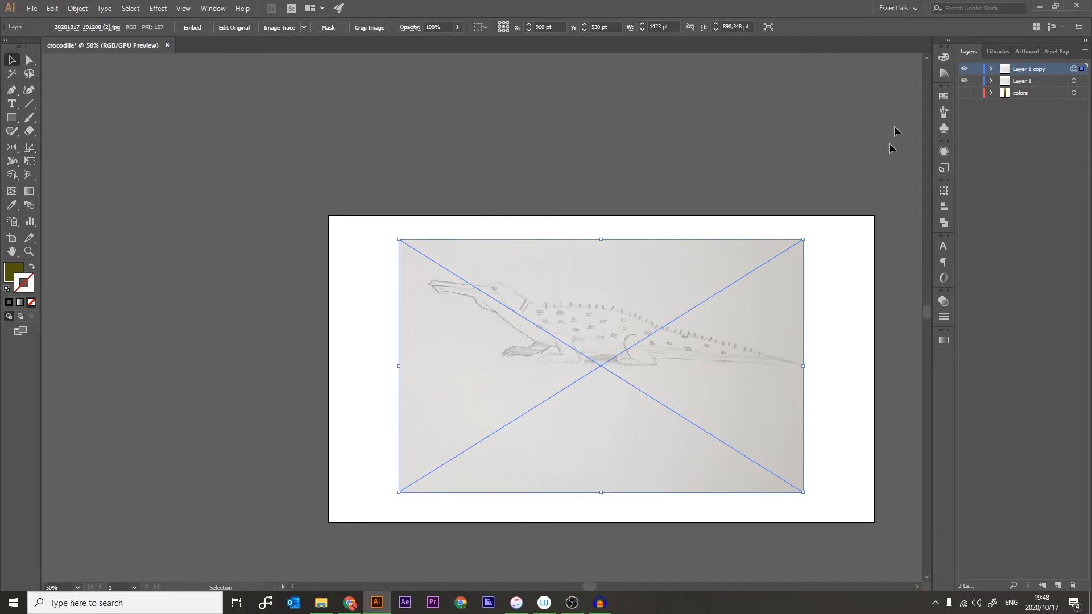
Lock all existing layers and add a new layer between Layer 1 copy and Layer 1
{"action": "left_click", "coordinate": [977, 68]}
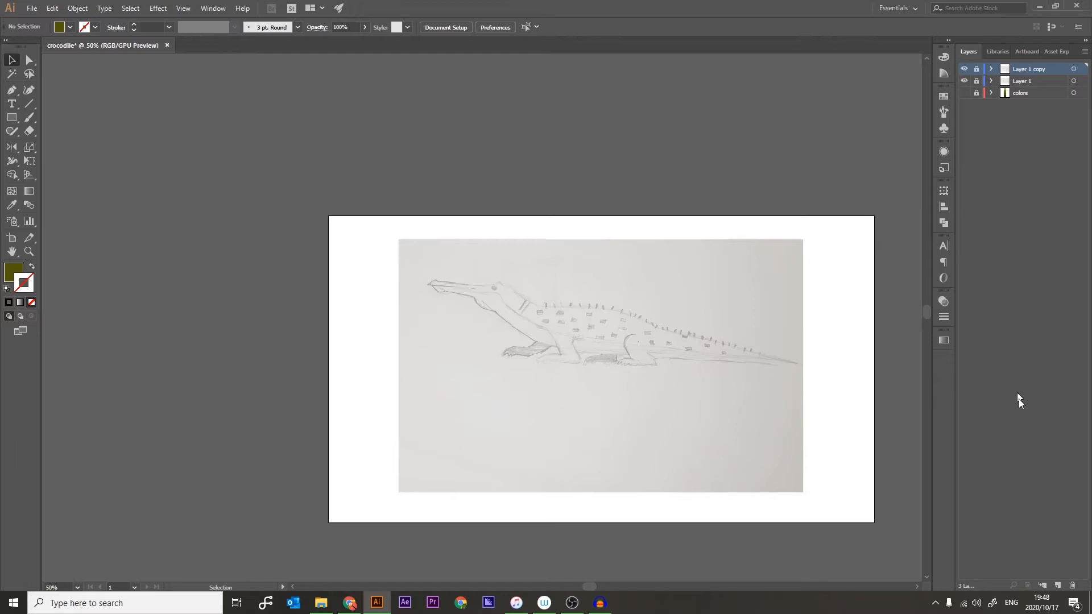
{"action": "left_click", "coordinate": [1058, 585]}
{"action": "left_click_drag", "start_coordinate": [1016, 70], "coordinate": [1014, 89]}
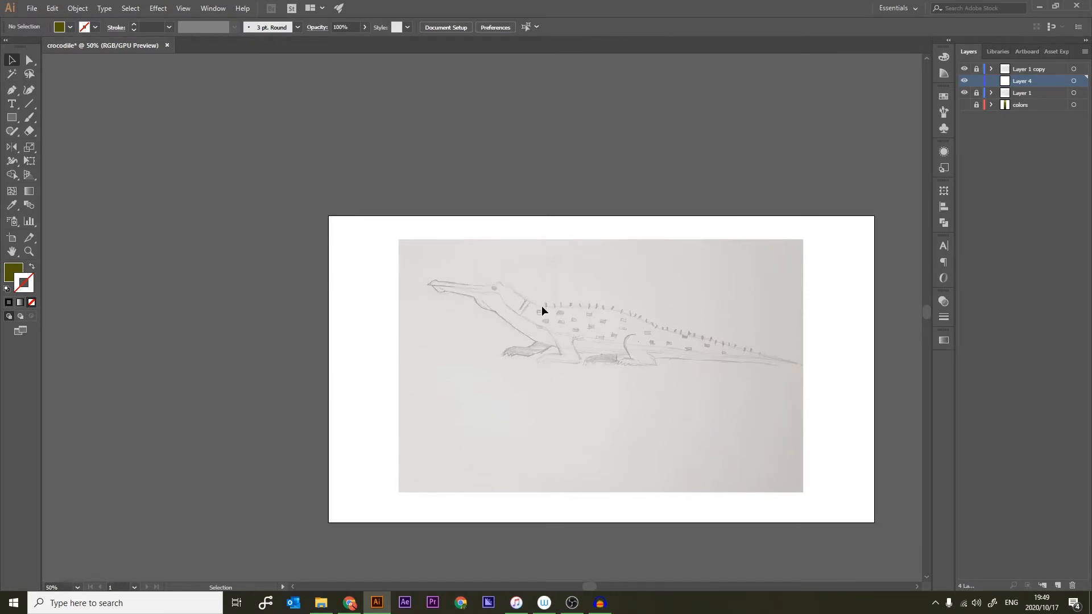
Trace the crocodile's back with the Pen tool from the tail tip to the head, spanning about 1012 × 264 pt
{"action": "key", "text": "p"}
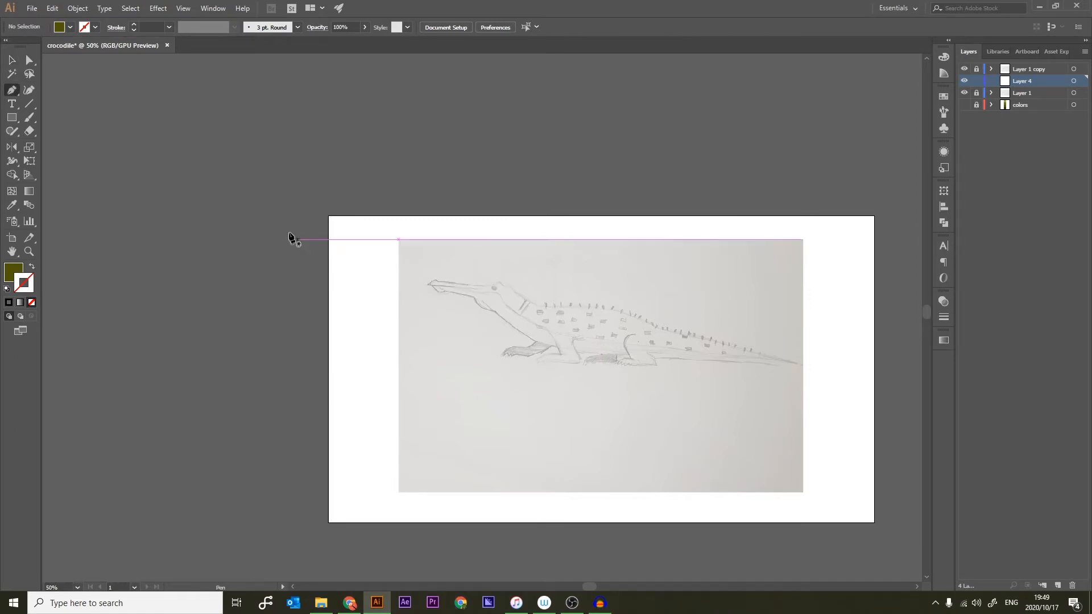
{"action": "left_click", "coordinate": [796, 363]}
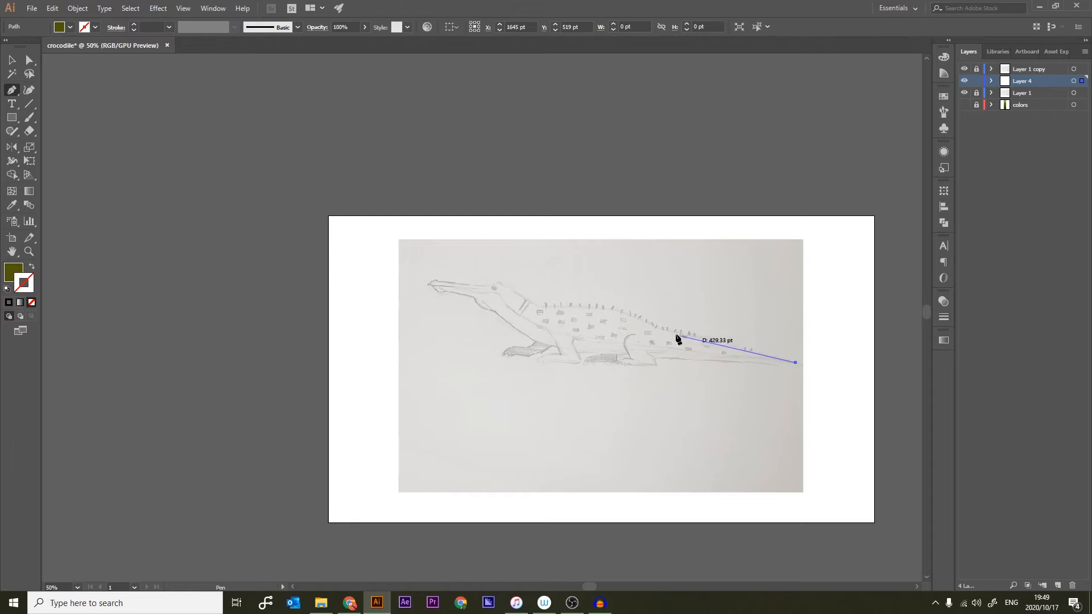
{"action": "left_click_drag", "start_coordinate": [668, 330], "coordinate": [650, 325]}
{"action": "left_click", "coordinate": [570, 306]}
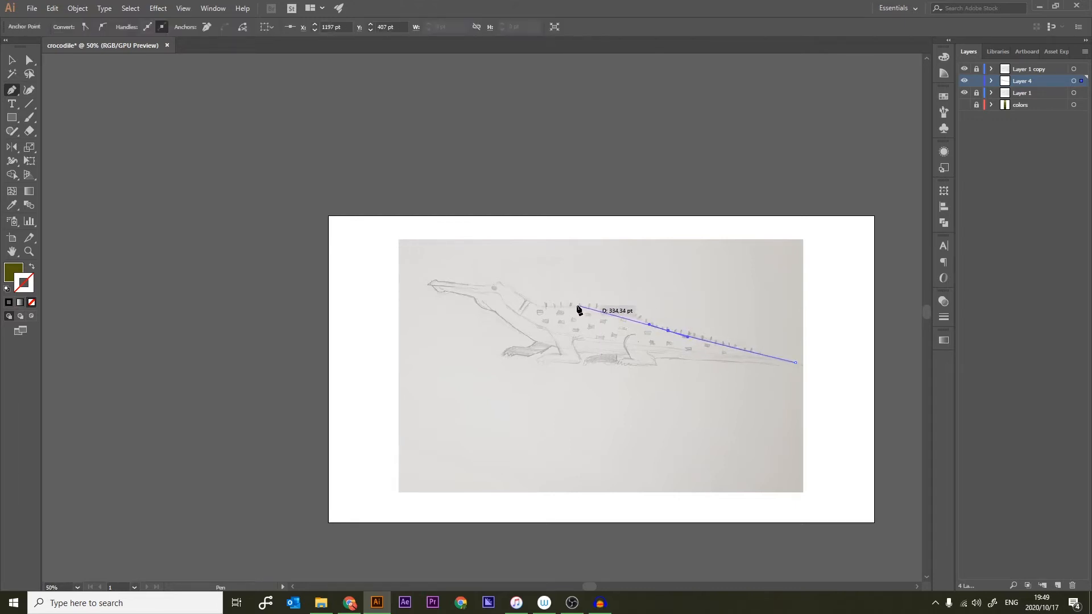
{"action": "left_click_drag", "start_coordinate": [569, 307], "coordinate": [516, 288]}
{"action": "key", "text": "v"}
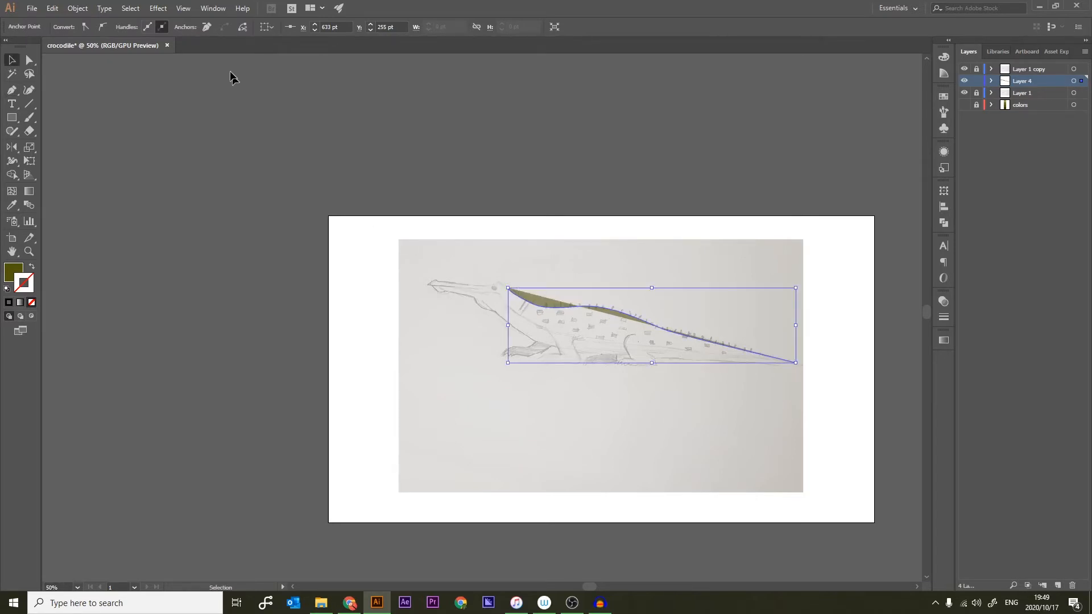
{"action": "left_click", "coordinate": [585, 330]}
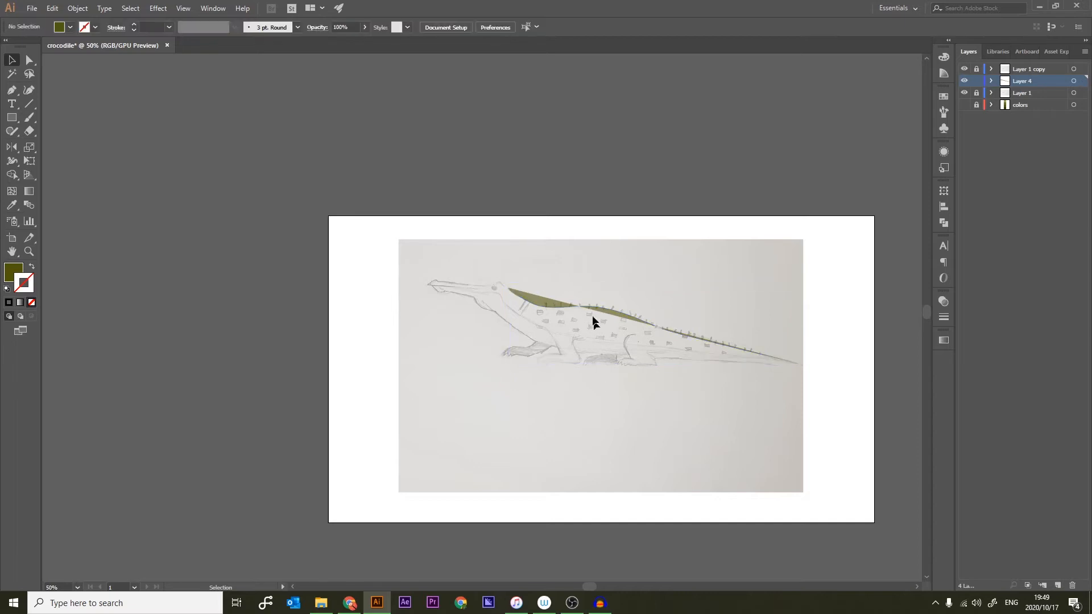
Give the back path a black stroke and no fill
{"action": "left_click", "coordinate": [556, 303]}
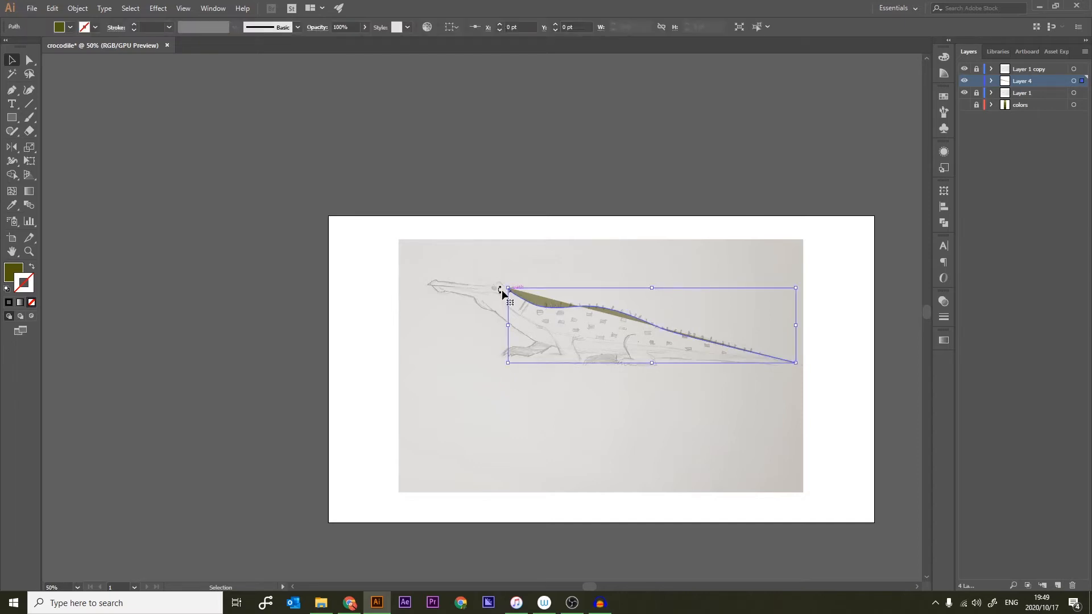
{"action": "left_click", "coordinate": [71, 32]}
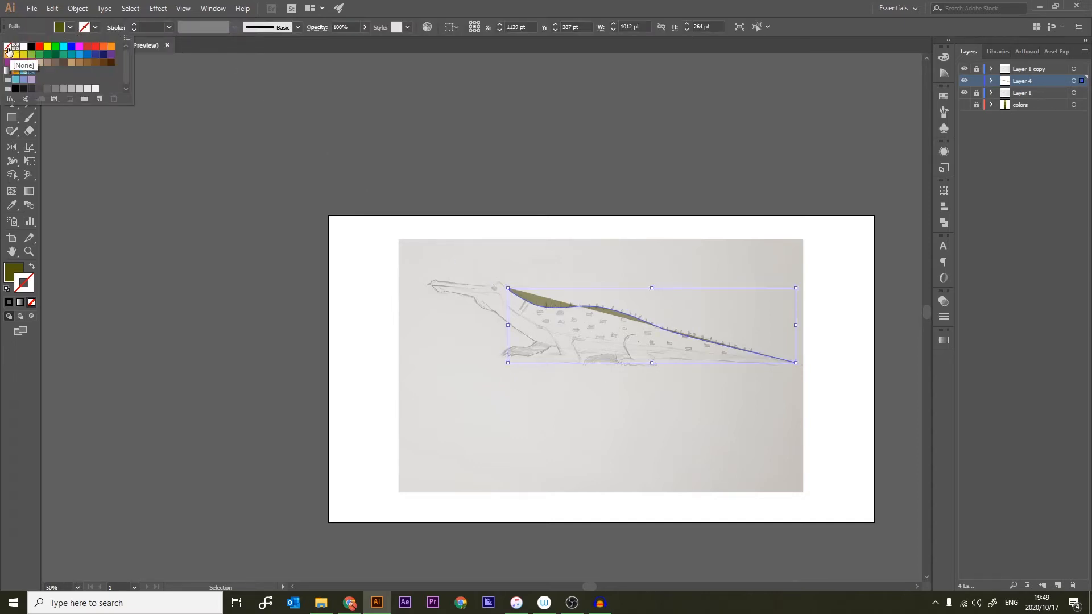
{"action": "left_click", "coordinate": [91, 30]}
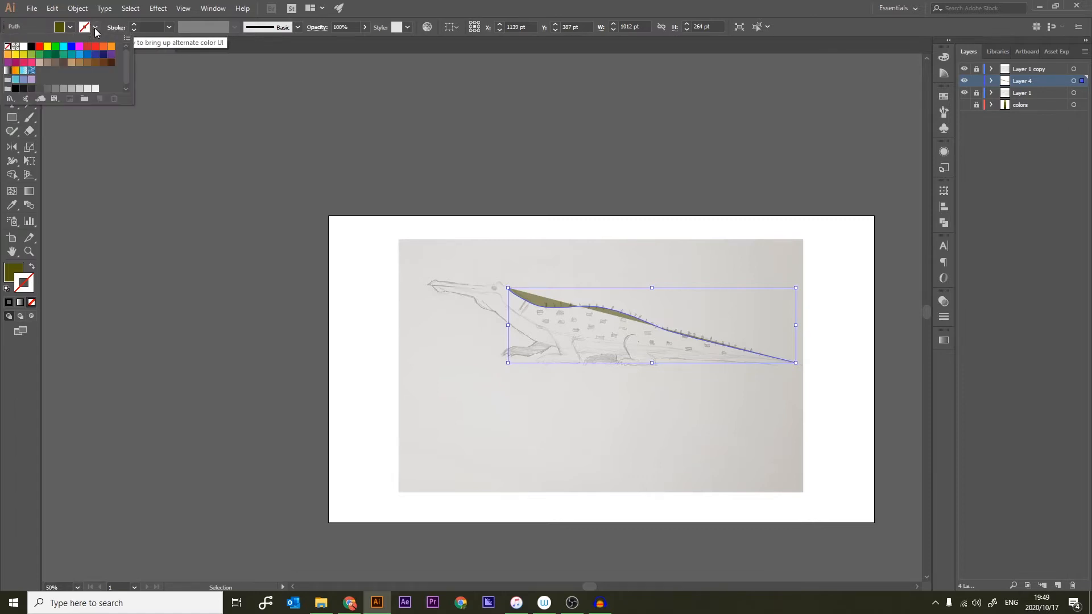
{"action": "left_click", "coordinate": [32, 50]}
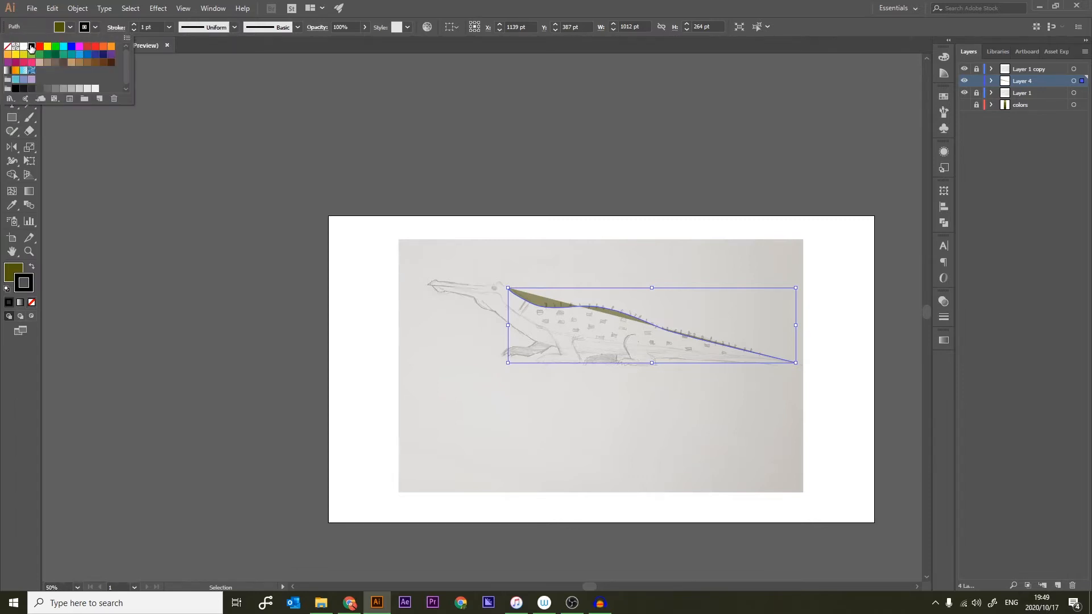
{"action": "left_click", "coordinate": [72, 29]}
{"action": "left_click", "coordinate": [7, 46]}
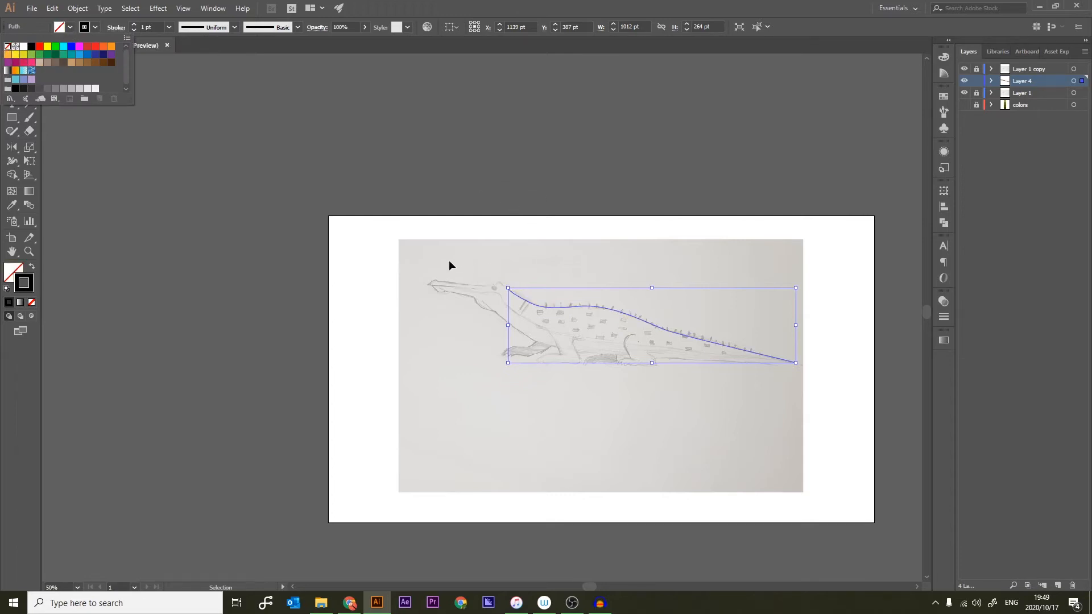
{"action": "left_click", "coordinate": [649, 376]}
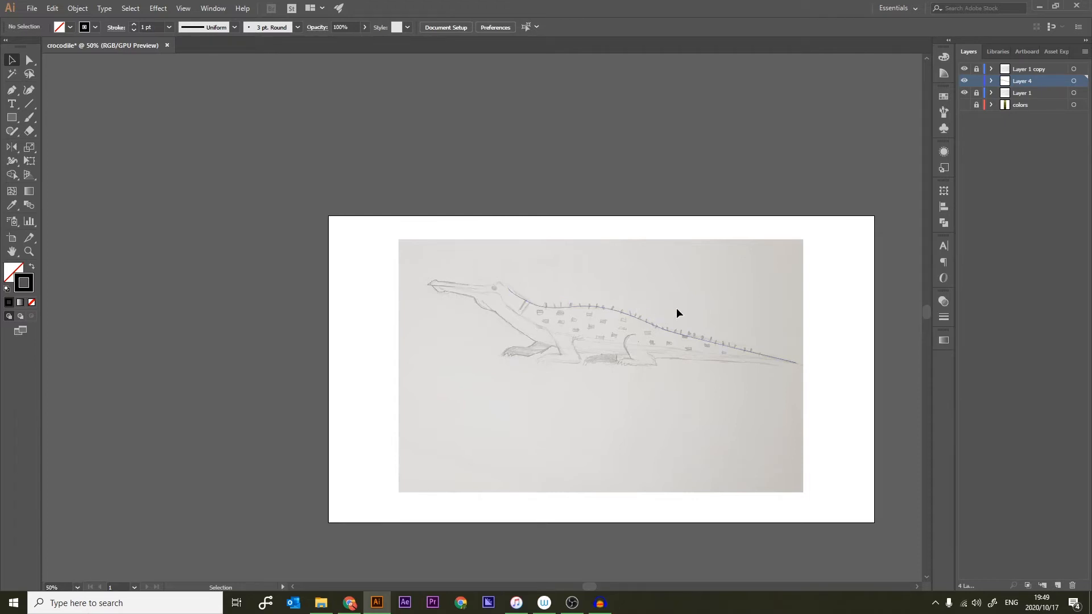
Remove the neck end of the back path and retrace it with the Pen tool along the neck up to the head behind the eye
{"action": "key", "text": "ctrl+plus"}
{"action": "key", "text": "ctrl+plus"}
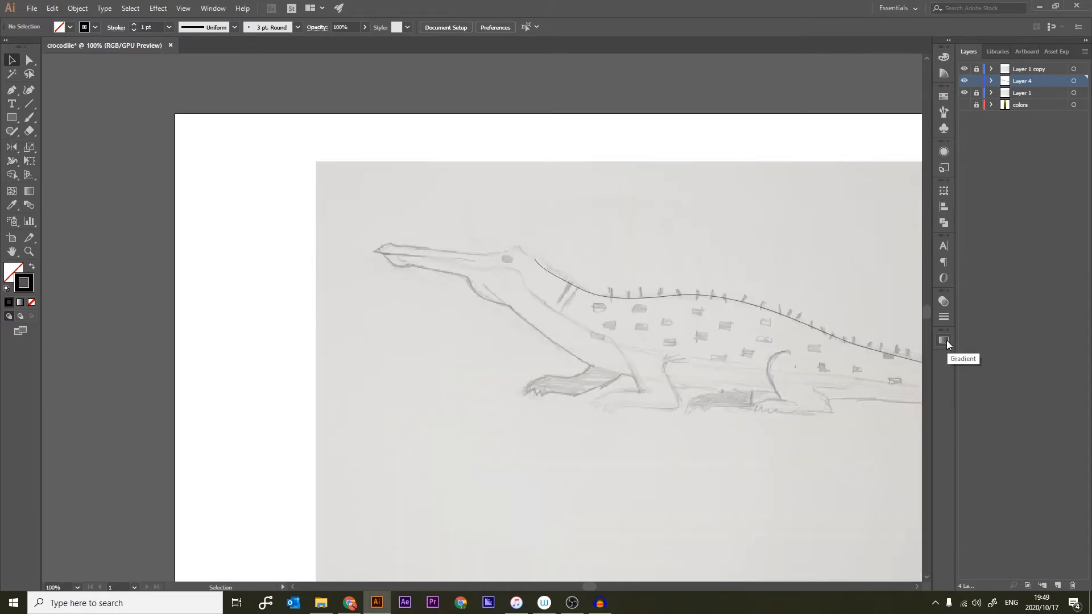
{"action": "key", "text": "space"}
{"action": "left_click_drag", "start_coordinate": [646, 386], "coordinate": [406, 340]}
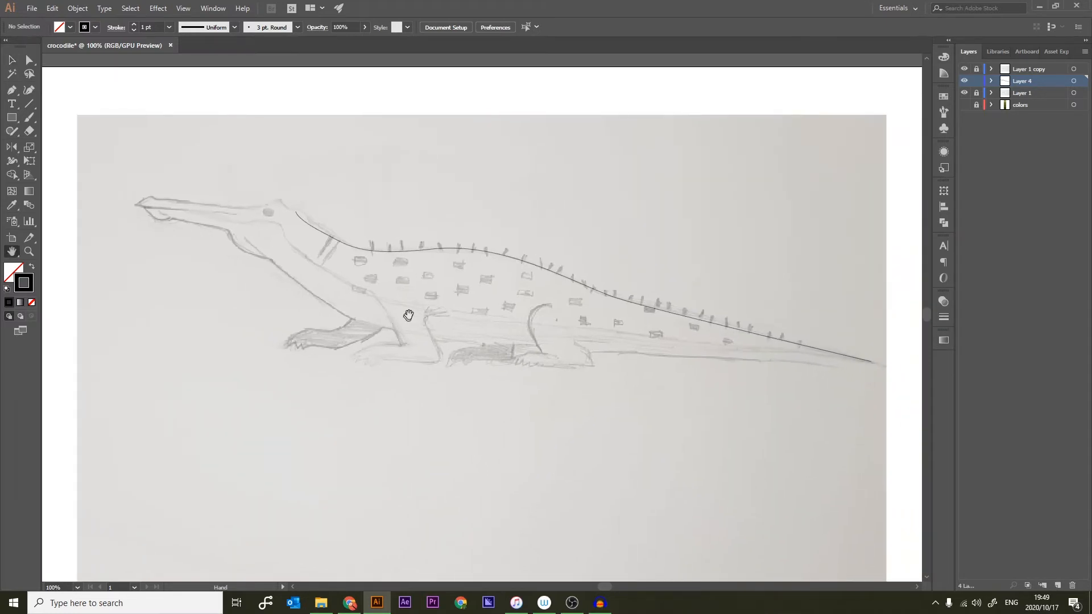
{"action": "left_click", "coordinate": [334, 242]}
{"action": "key", "text": "p"}
{"action": "left_click", "coordinate": [295, 212]}
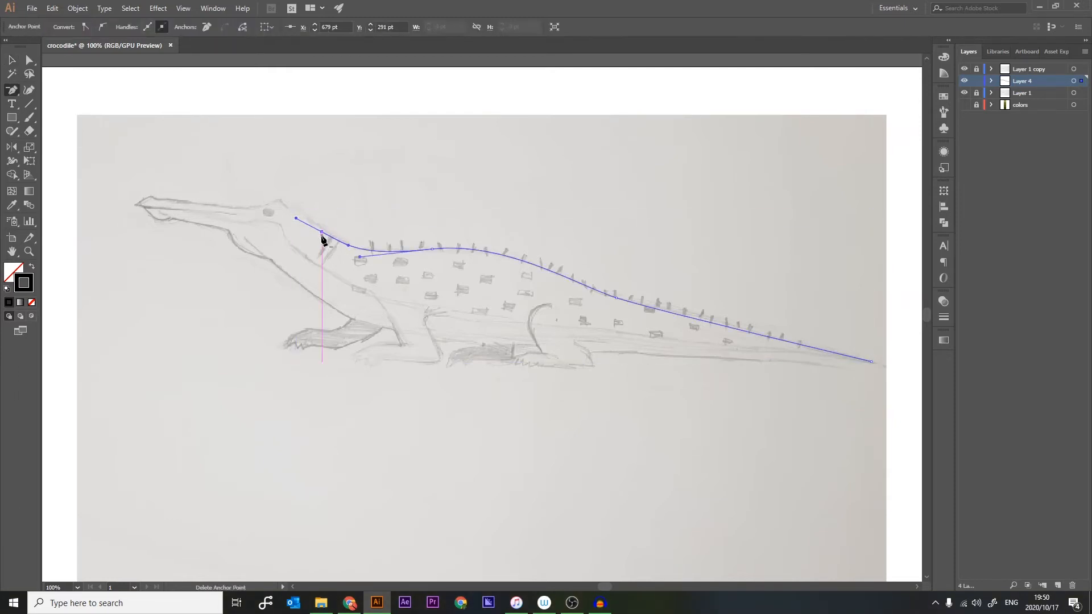
{"action": "left_click", "coordinate": [348, 244]}
{"action": "key", "text": "a"}
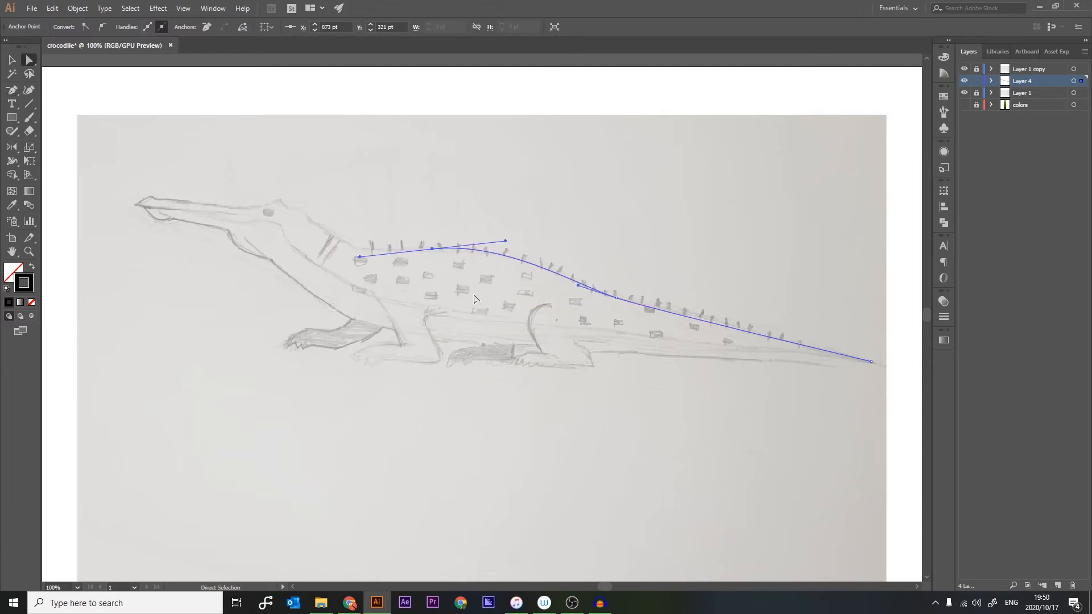
{"action": "key", "text": "p"}
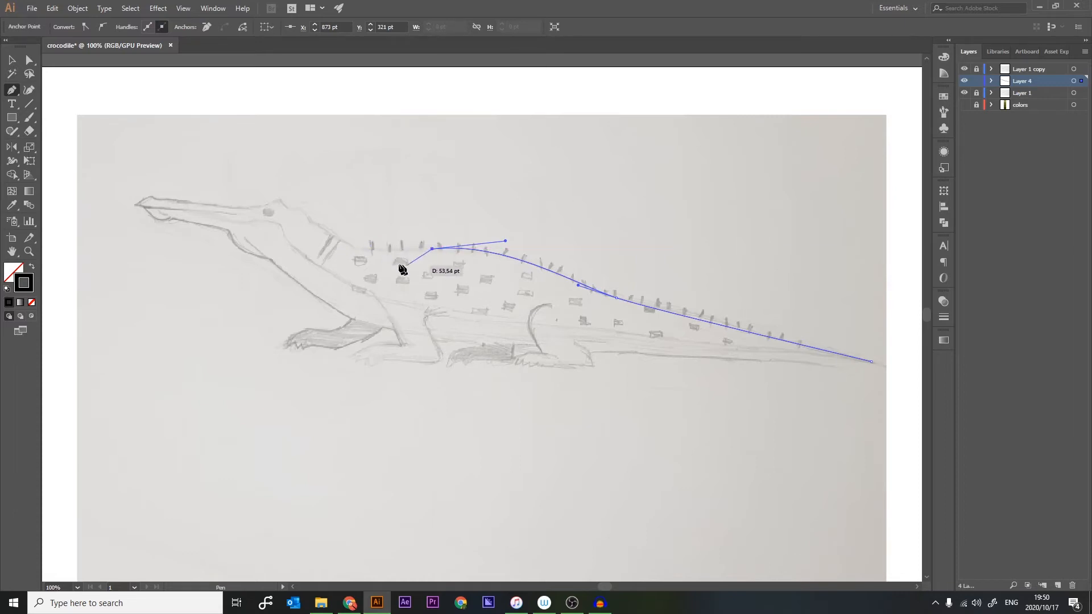
{"action": "left_click_drag", "start_coordinate": [348, 244], "coordinate": [276, 208]}
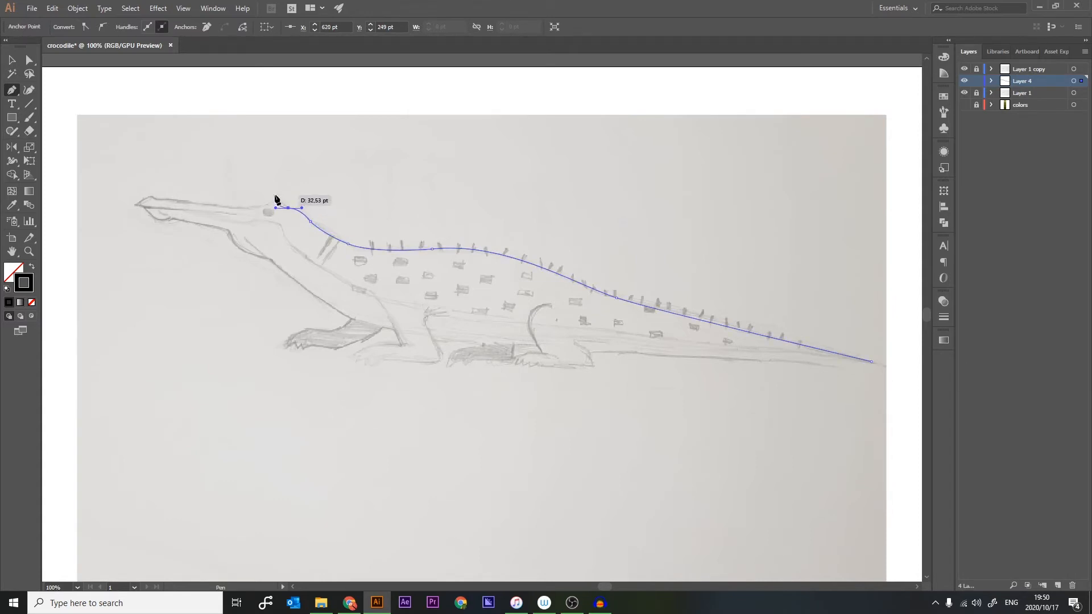
{"action": "left_click", "coordinate": [279, 199]}
{"action": "left_click_drag", "start_coordinate": [273, 199], "coordinate": [272, 199]}
{"action": "key", "text": "ctrl+z"}
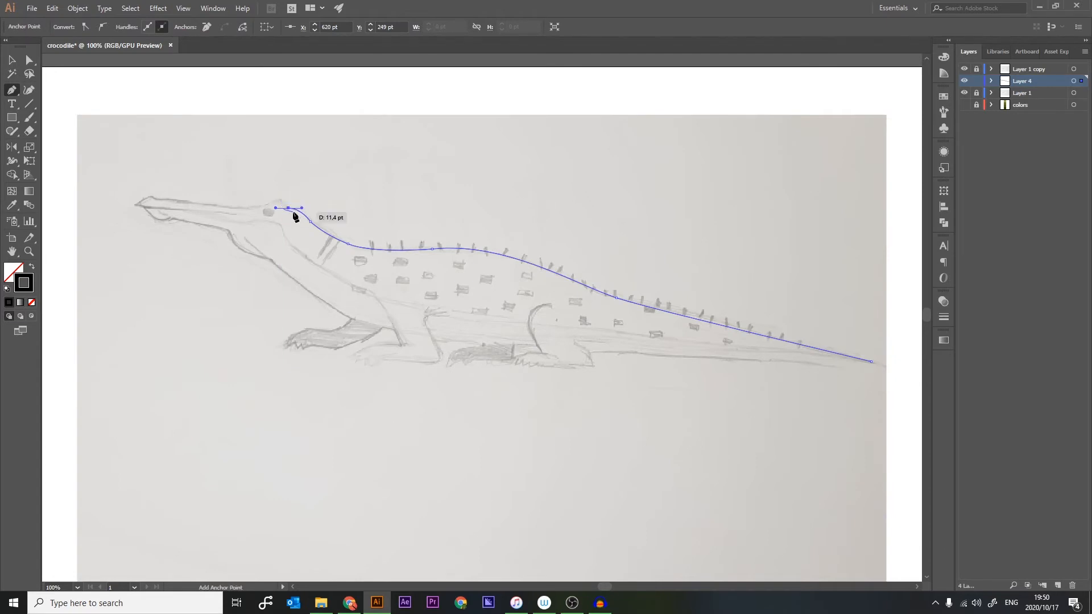
{"action": "left_click", "coordinate": [279, 199]}
{"action": "key", "text": "ctrl+z"}
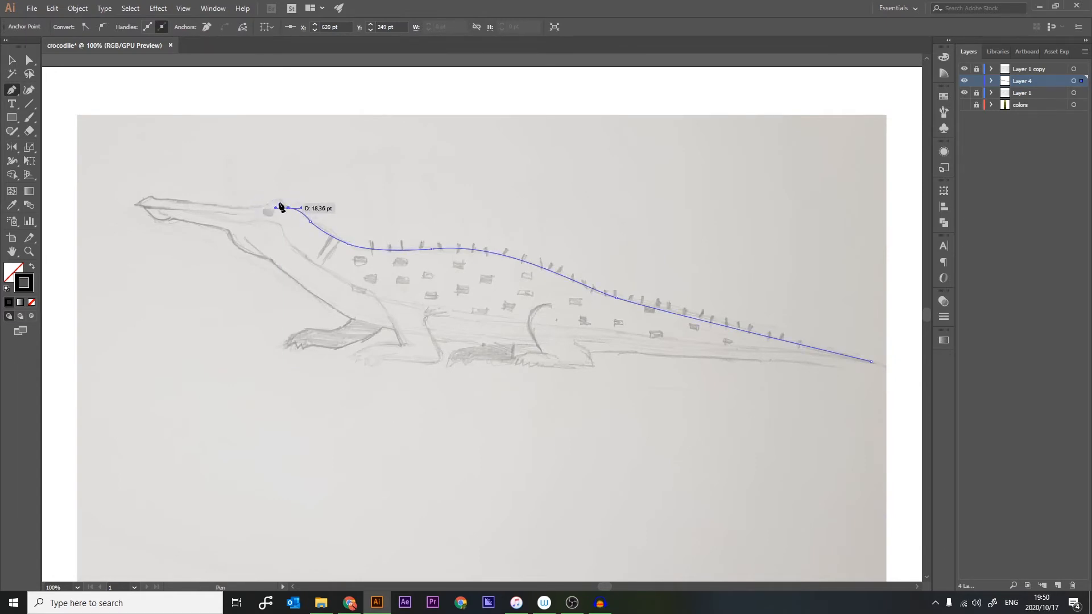
Continue the outline over the bump above the eye and along the upper snout to the snout tip
{"action": "left_click", "coordinate": [279, 199]}
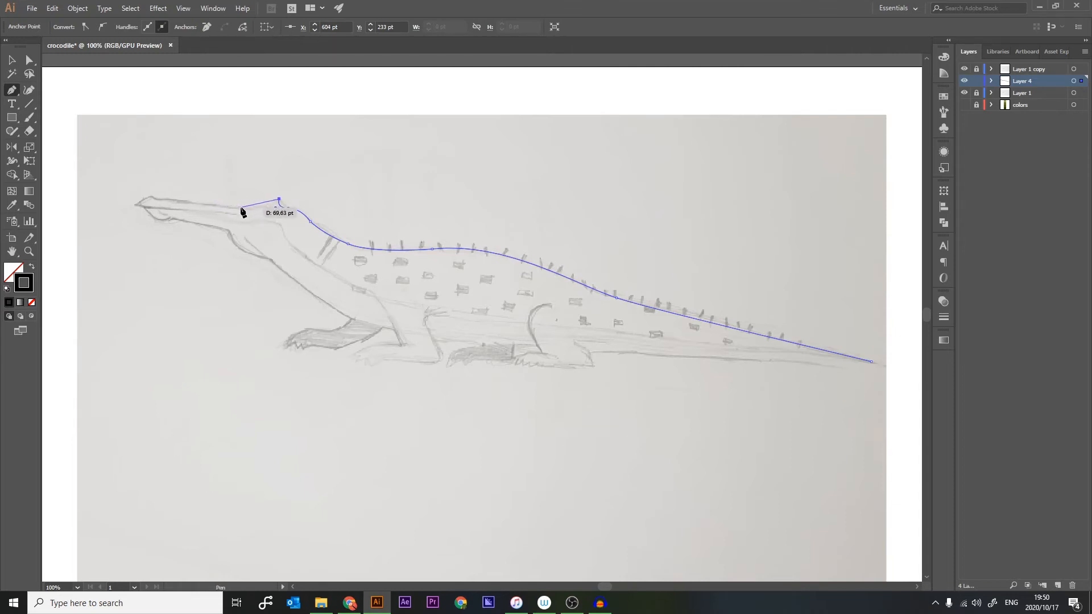
{"action": "left_click_drag", "start_coordinate": [246, 208], "coordinate": [230, 209]}
{"action": "left_click_drag", "start_coordinate": [162, 200], "coordinate": [151, 200]}
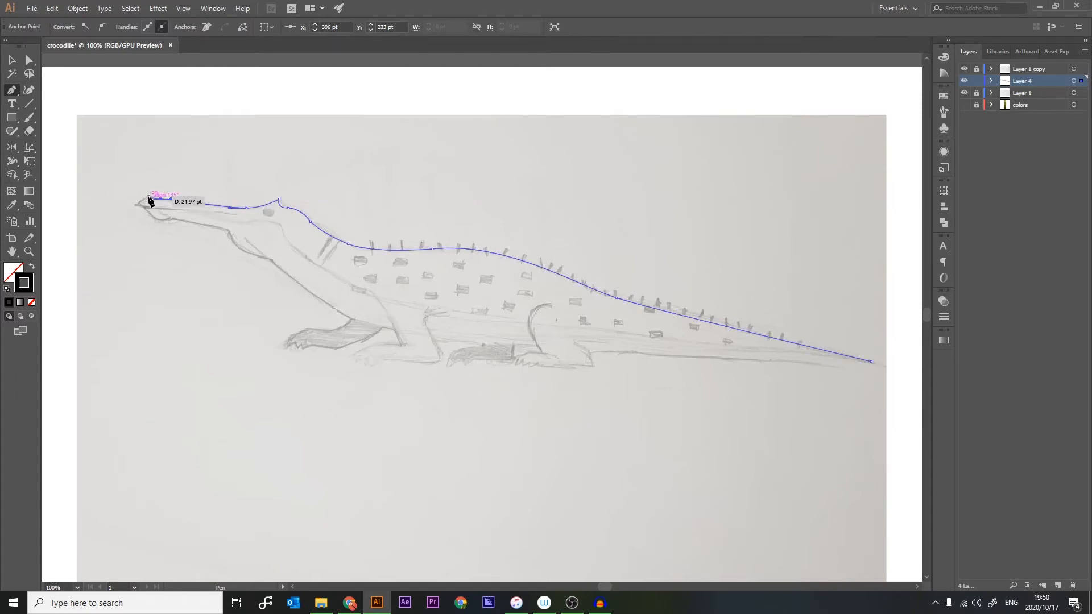
{"action": "left_click", "coordinate": [136, 205]}
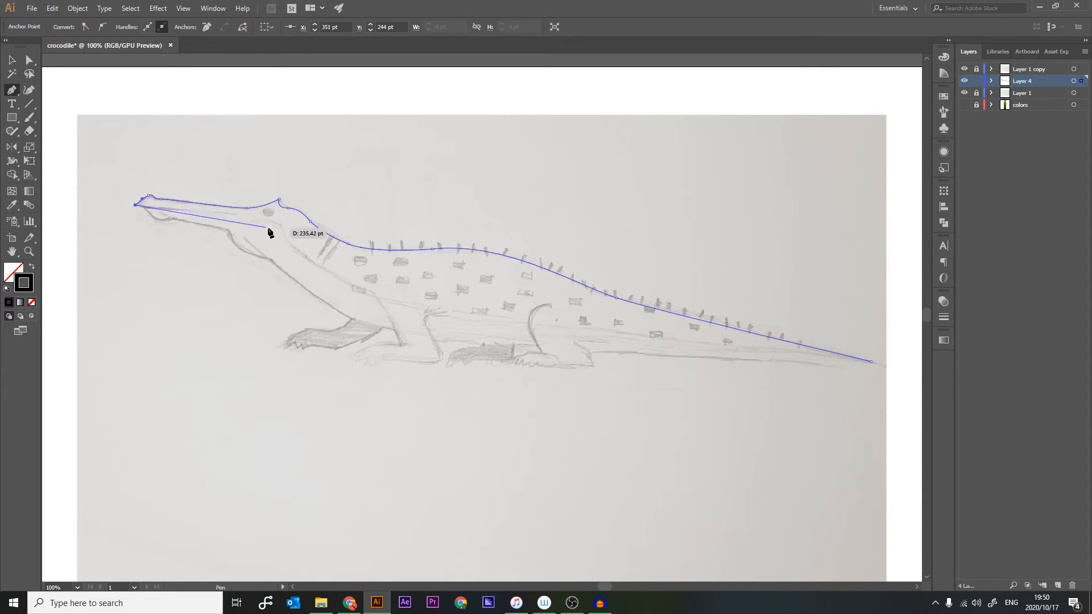
Continue the Pen outline along the upper jaw's lower edge, around the jaw hinge and down the neck to the top of the front leg
{"action": "left_click", "coordinate": [250, 227]}
{"action": "left_click_drag", "start_coordinate": [285, 227], "coordinate": [283, 227]}
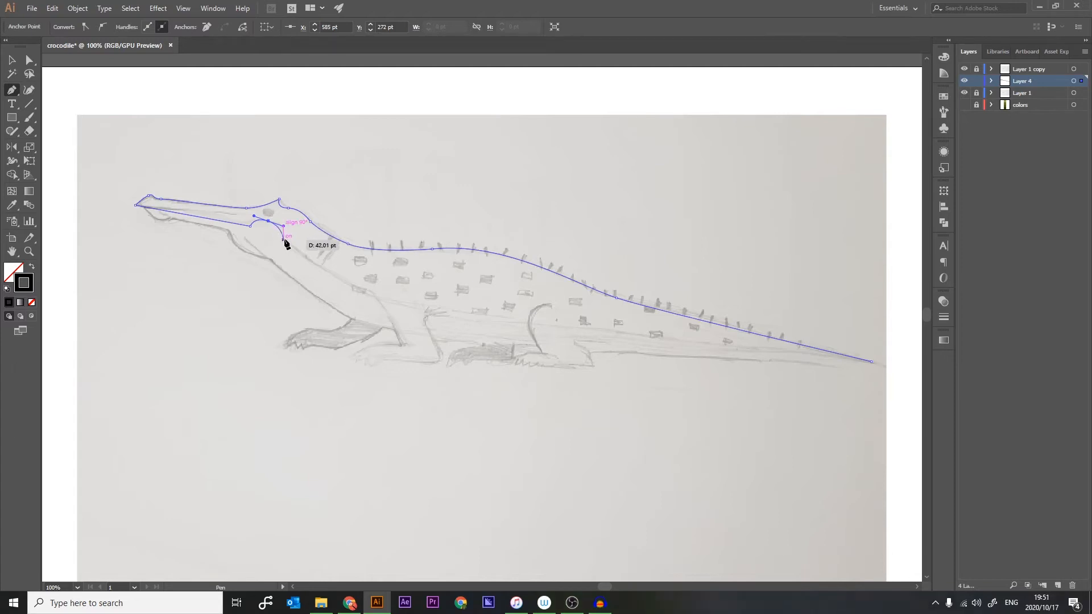
{"action": "left_click", "coordinate": [280, 238]}
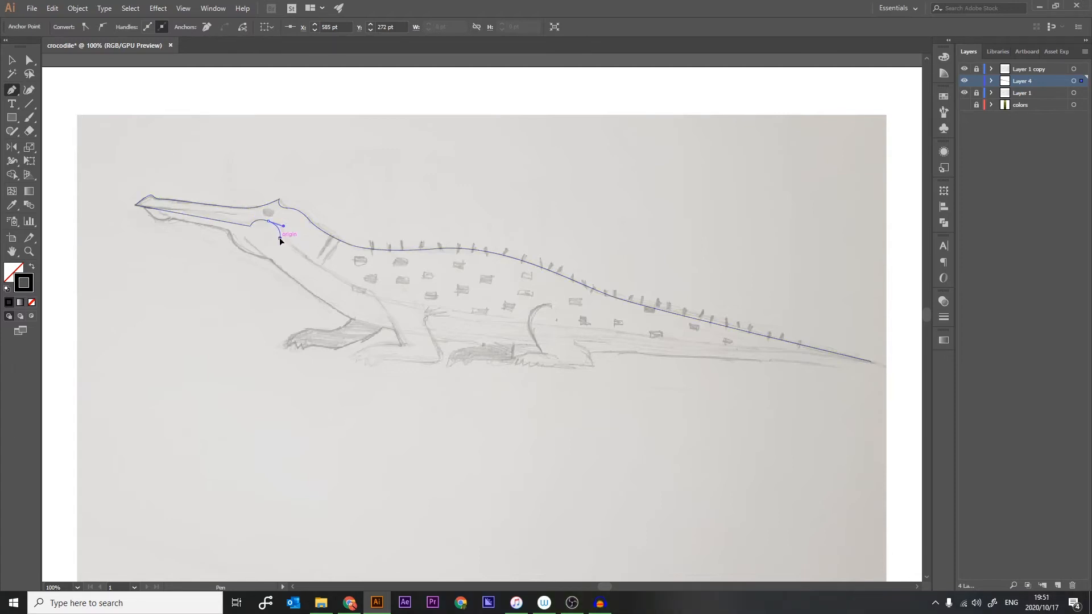
{"action": "left_click_drag", "start_coordinate": [351, 284], "coordinate": [371, 294]}
{"action": "left_click", "coordinate": [381, 299]}
Trace the front edge of the near front leg and the top of its foot, ending with the pointed claws
{"action": "left_click", "coordinate": [400, 339]}
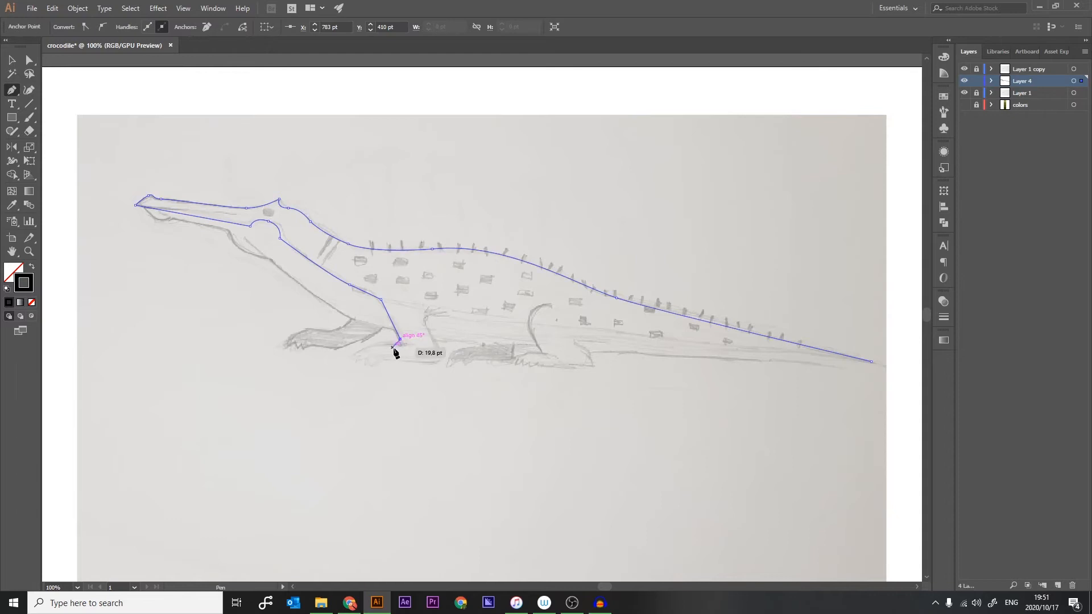
{"action": "left_click", "coordinate": [396, 349], "text": "ctrl"}
{"action": "left_click_drag", "start_coordinate": [387, 347], "coordinate": [352, 348]}
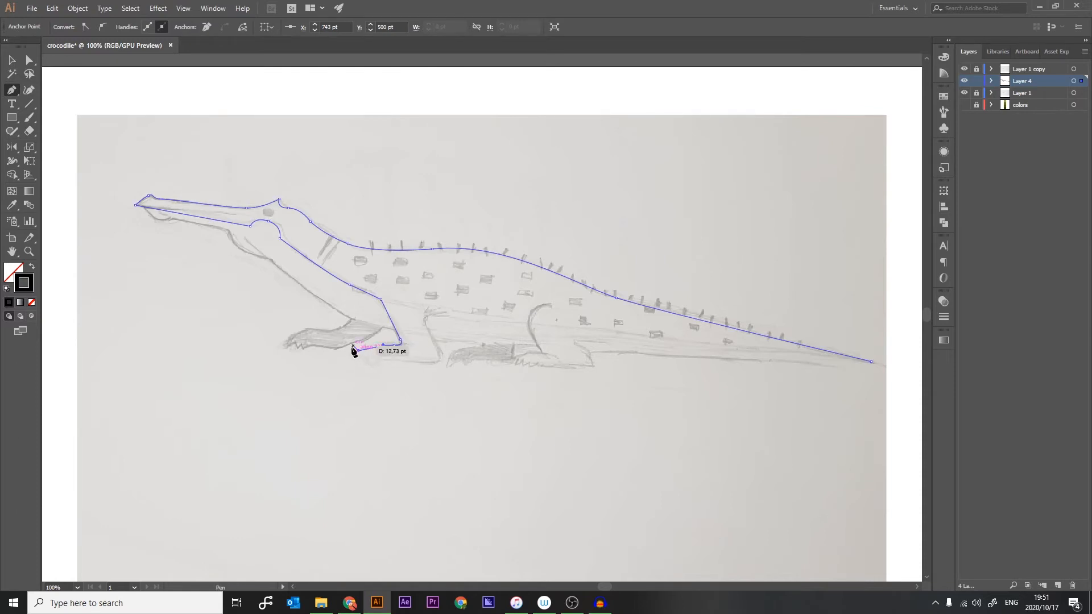
{"action": "key", "text": "ctrl+z"}
{"action": "left_click", "coordinate": [352, 354]}
{"action": "key", "text": "ctrl+z"}
{"action": "left_click", "coordinate": [351, 356]}
{"action": "left_click_drag", "start_coordinate": [345, 370], "coordinate": [395, 361]}
{"action": "left_click", "coordinate": [366, 358]}
{"action": "left_click", "coordinate": [366, 362]}
Trace the front foot's sole, round the heel and continue up the back of the leg to the belly
{"action": "left_click", "coordinate": [431, 359]}
{"action": "left_click", "coordinate": [436, 341]}
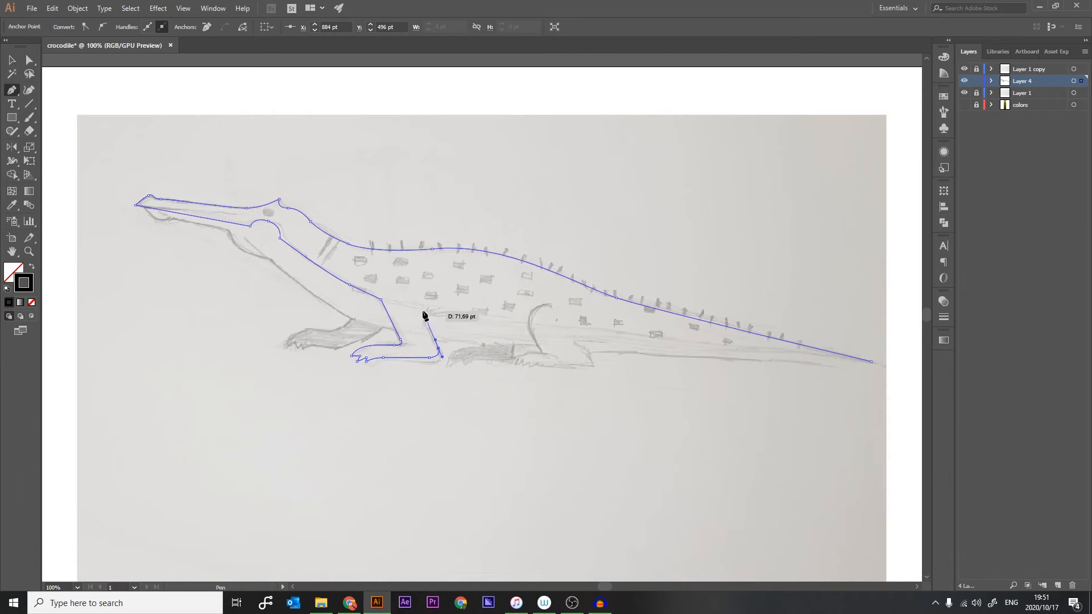
{"action": "left_click", "coordinate": [424, 310]}
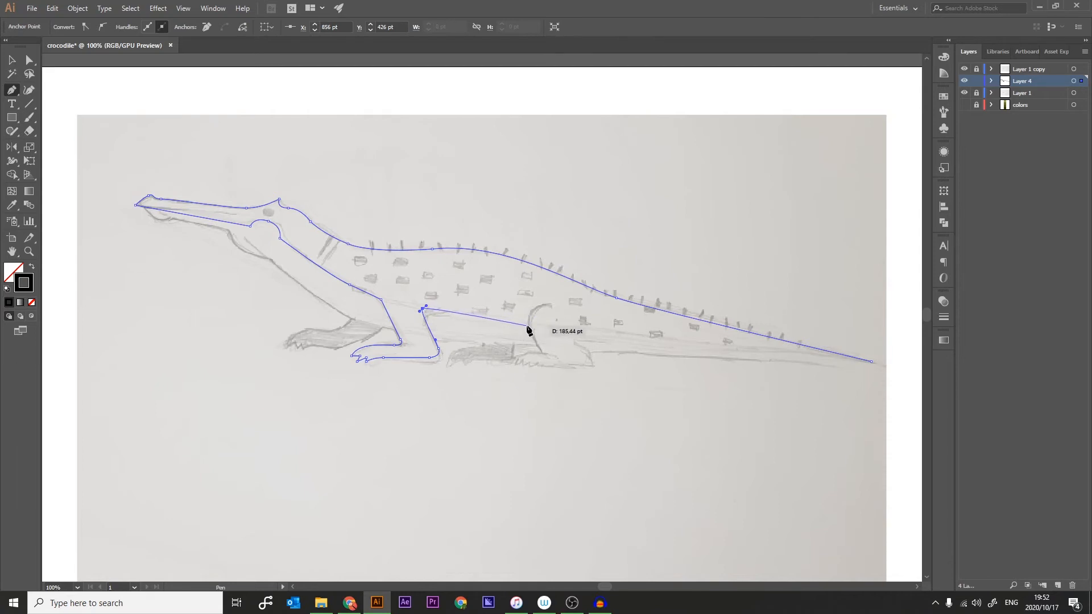
Continue the outline along the curved belly line to the hind leg and down its front edge to the ankle
{"action": "left_click_drag", "start_coordinate": [513, 324], "coordinate": [575, 325]}
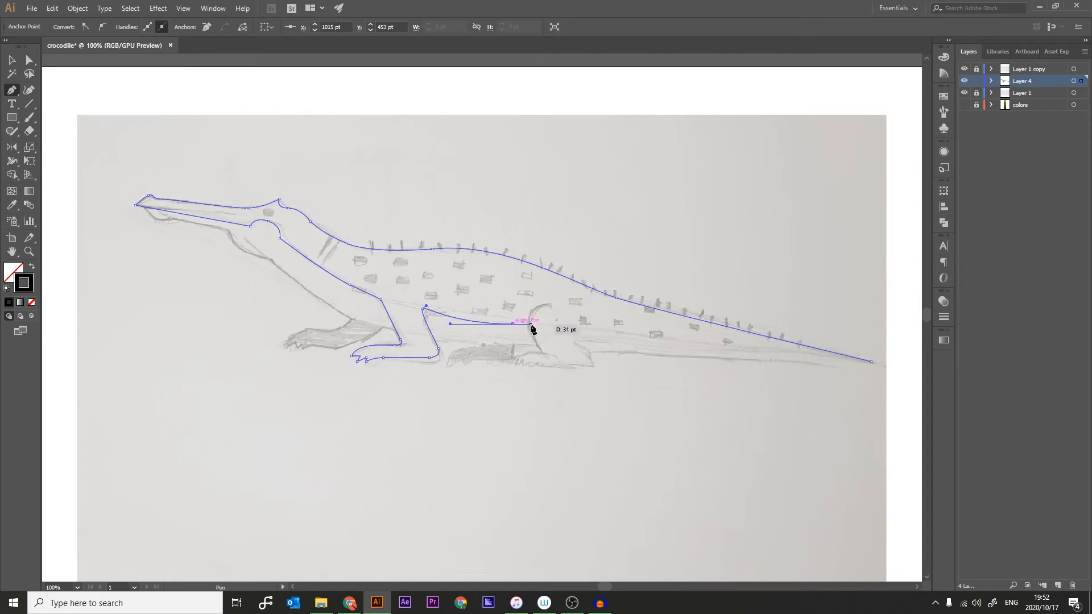
{"action": "left_click", "coordinate": [529, 323]}
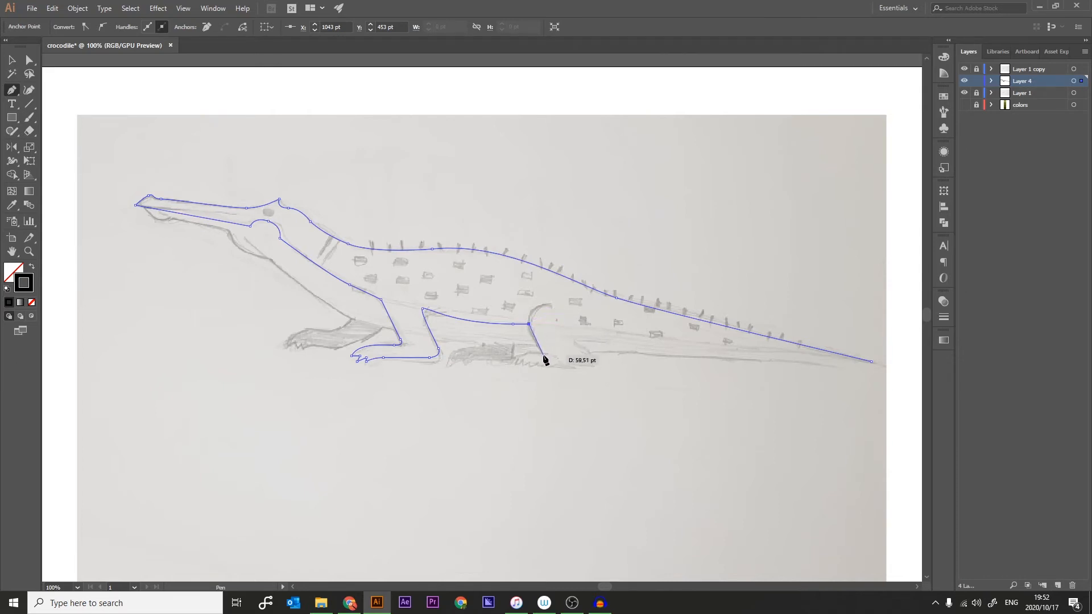
{"action": "left_click_drag", "start_coordinate": [542, 353], "coordinate": [549, 367]}
{"action": "left_click", "coordinate": [542, 354]}
{"action": "left_click_drag", "start_coordinate": [514, 367], "coordinate": [525, 377]}
{"action": "key", "text": "ctrl+z"}
{"action": "left_click", "coordinate": [511, 362]}
{"action": "left_click", "coordinate": [506, 368]}
{"action": "key", "text": "ctrl+z"}
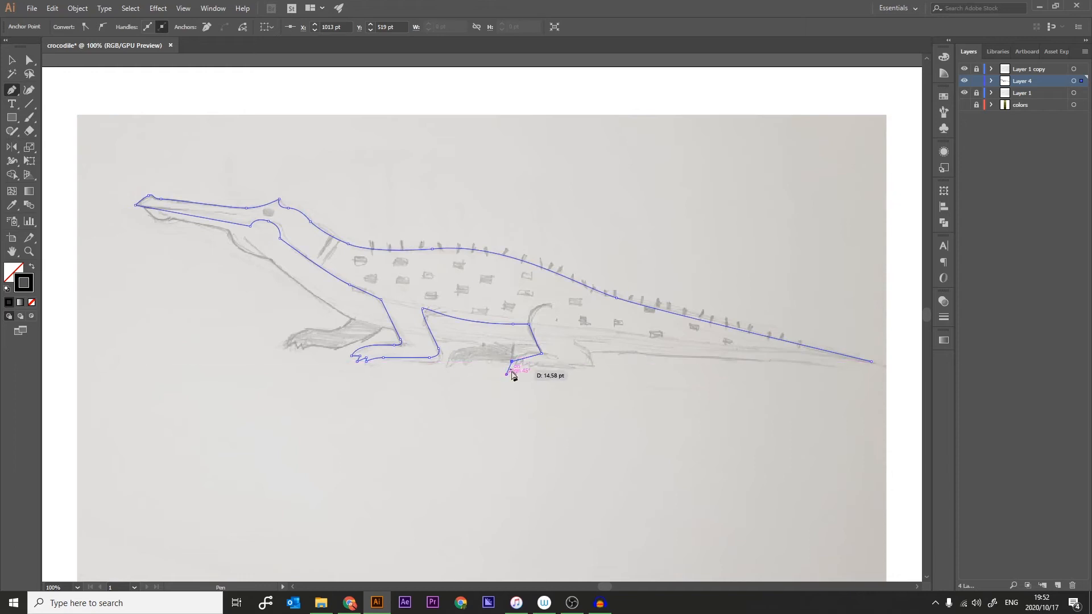
{"action": "key", "text": "ctrl+z"}
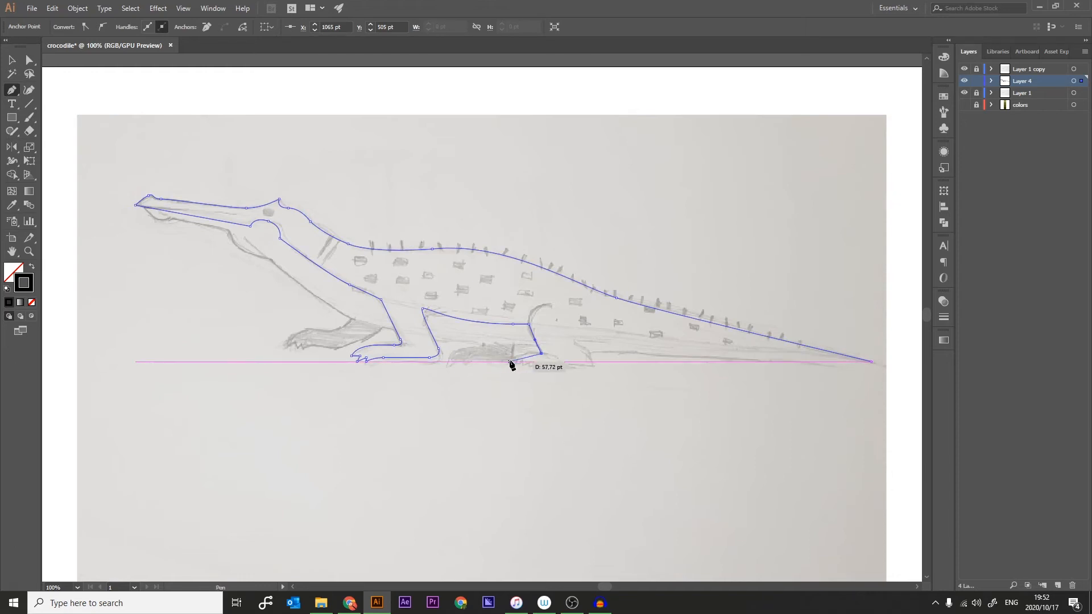
Trace the curved top of the hind foot out to the toe tip and zigzag back along its claws
{"action": "left_click_drag", "start_coordinate": [512, 359], "coordinate": [502, 375]}
{"action": "left_click", "coordinate": [511, 361]}
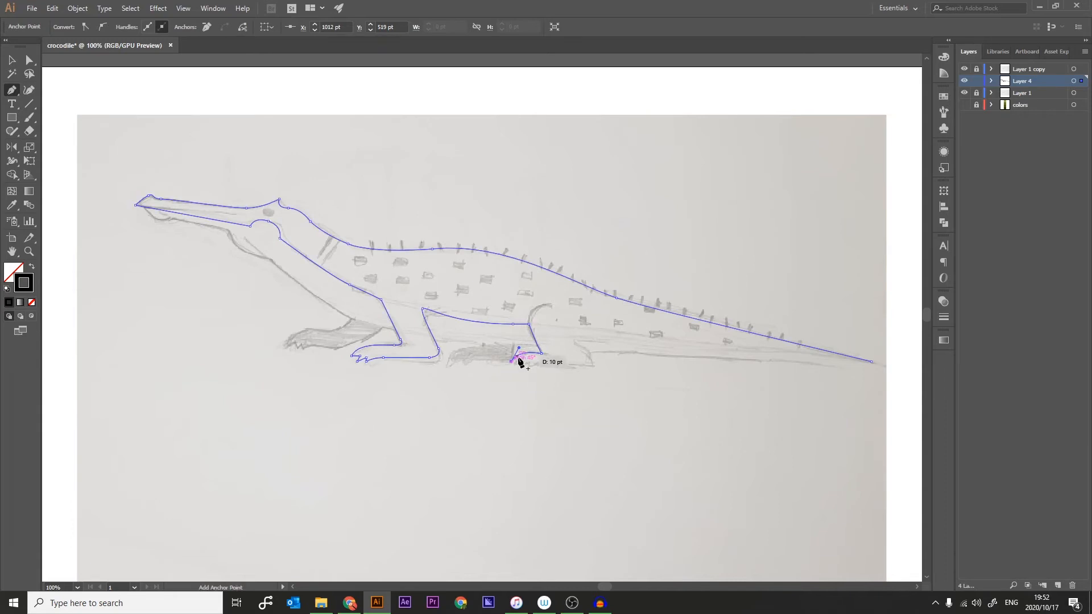
{"action": "left_click", "coordinate": [520, 362]}
{"action": "key", "text": "ctrl+z"}
{"action": "scroll", "coordinate": [524, 343], "scroll_direction": "up", "scroll_amount": 5}
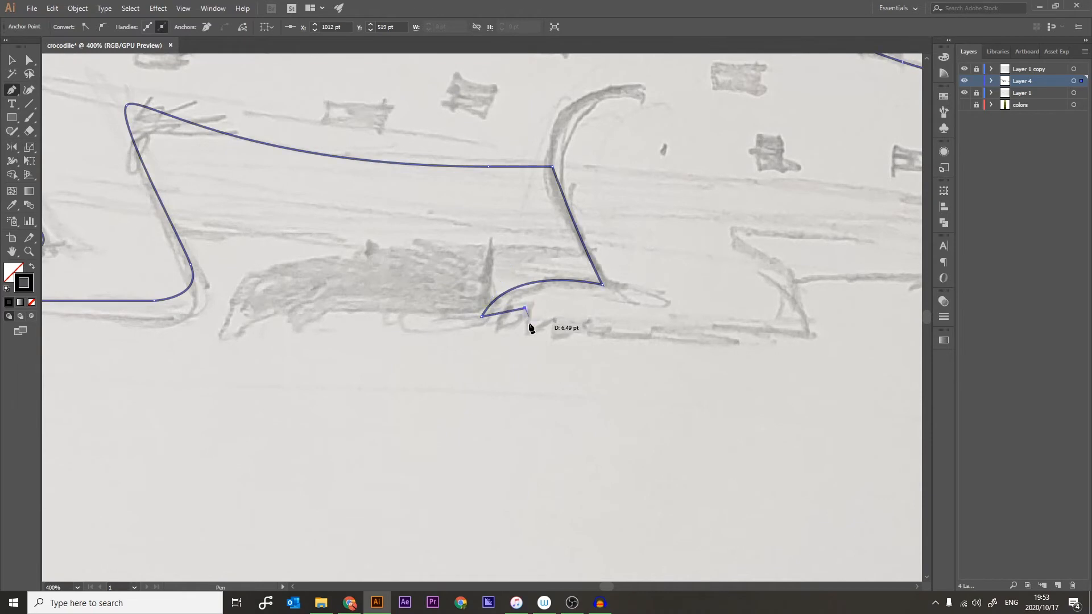
{"action": "left_click", "coordinate": [522, 329]}
{"action": "left_click", "coordinate": [554, 318]}
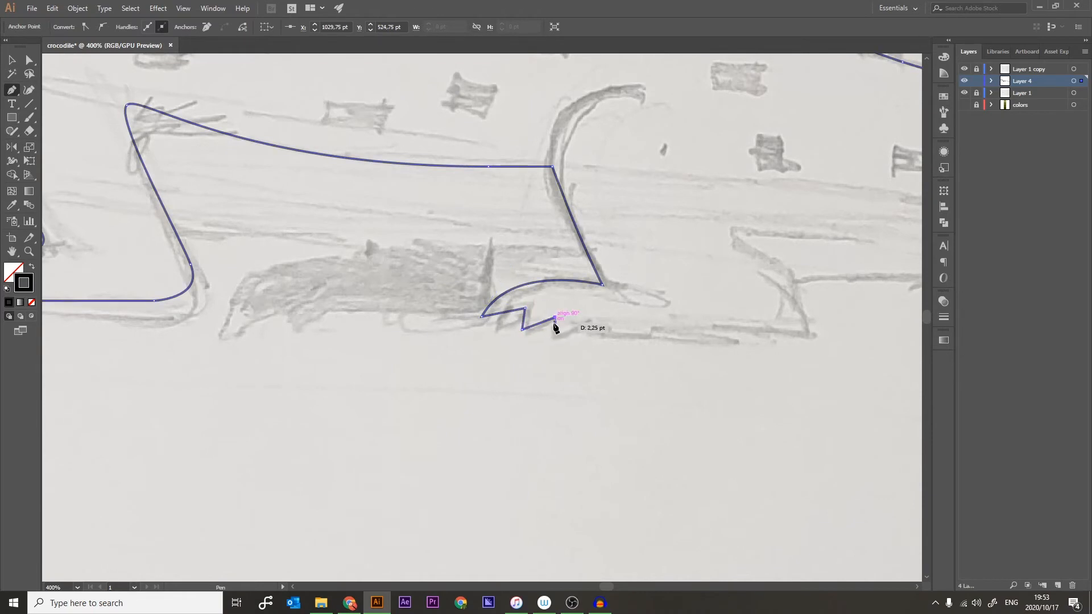
{"action": "left_click", "coordinate": [550, 336]}
{"action": "left_click", "coordinate": [582, 325]}
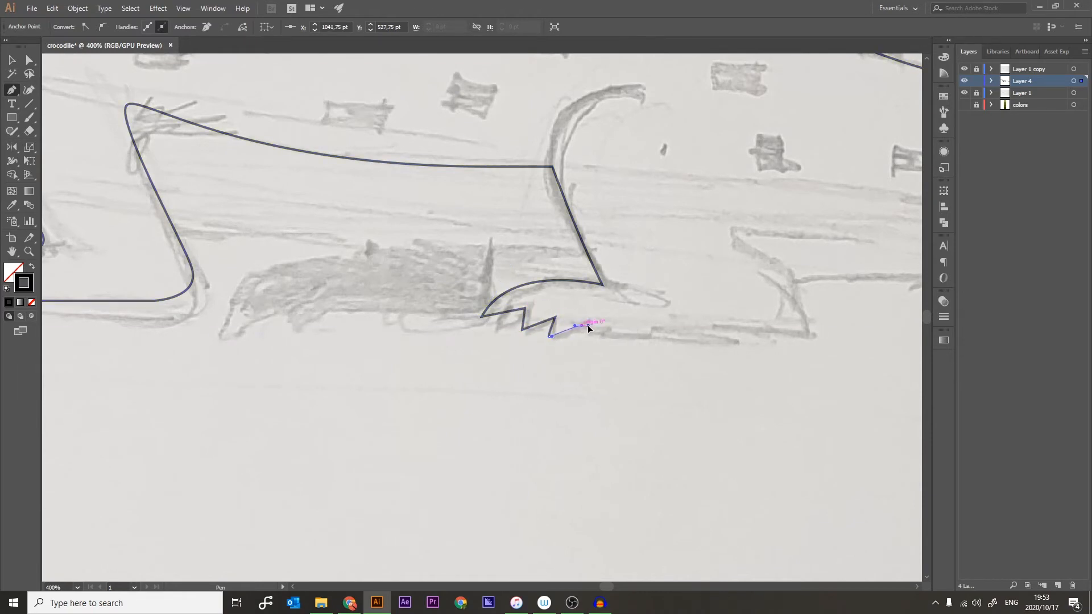
Trace the hind foot's straight sole to the heel and curve up the back of the leg to the tail base
{"action": "left_click", "coordinate": [807, 336]}
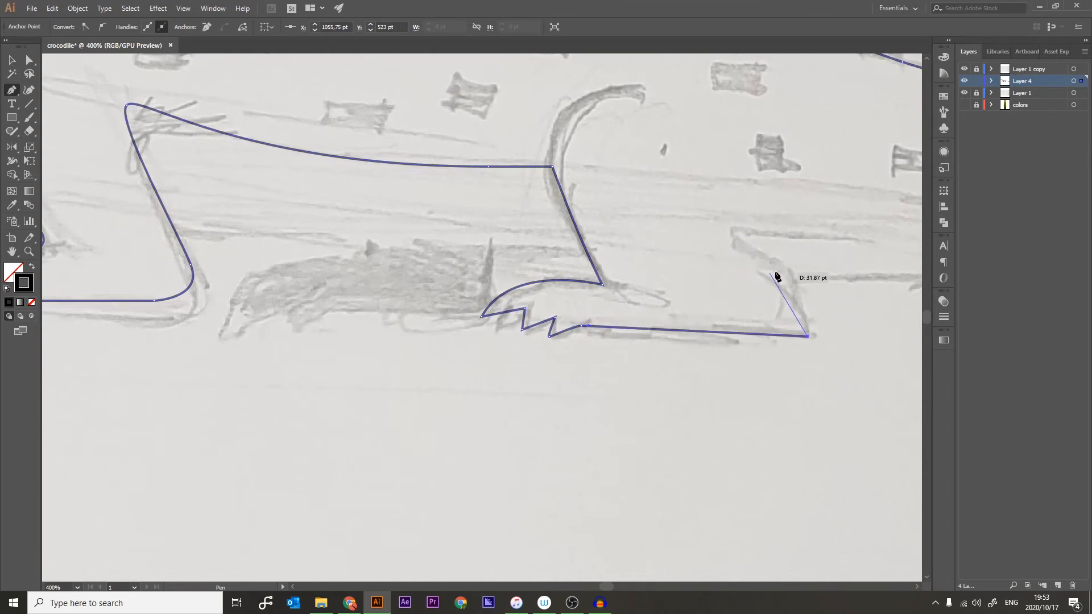
{"action": "left_click_drag", "start_coordinate": [766, 257], "coordinate": [779, 213]}
{"action": "key", "text": "ctrl+minus"}
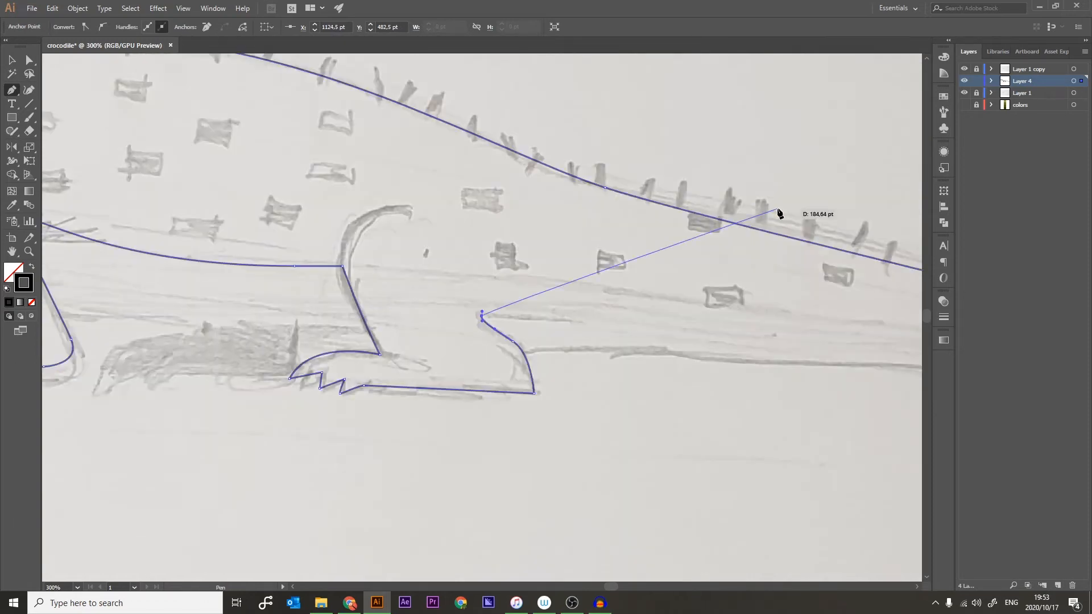
Close the body outline with a straight segment along the tail's underside to the tail tip, and deselect it
{"action": "left_click_drag", "start_coordinate": [725, 402], "coordinate": [362, 377]}
{"action": "key", "text": "p"}
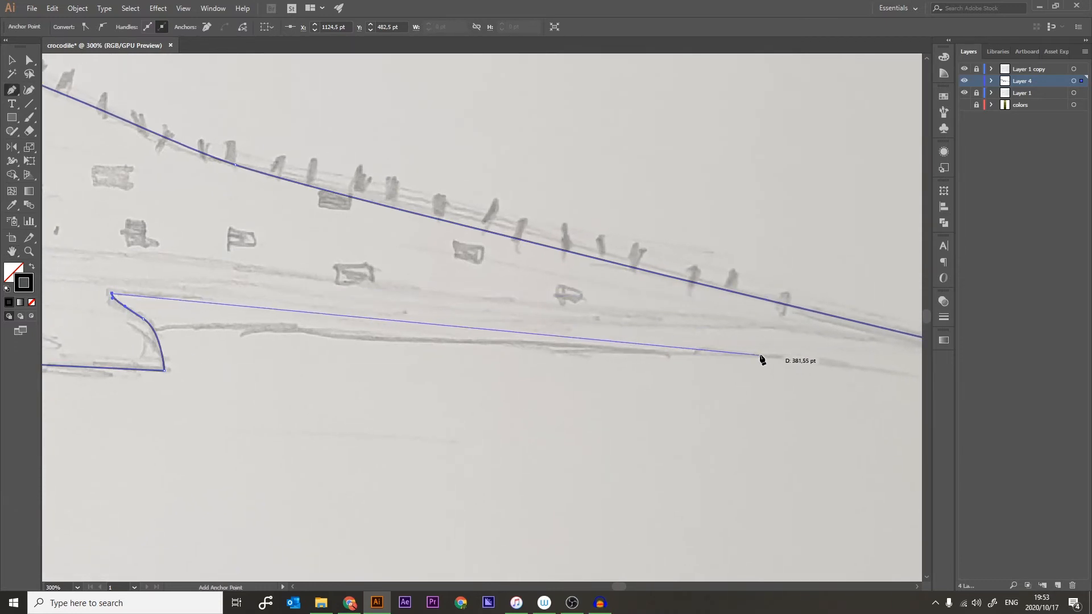
{"action": "key", "text": "ctrl+minus"}
{"action": "key", "text": "space"}
{"action": "left_click_drag", "start_coordinate": [560, 345], "coordinate": [289, 361]}
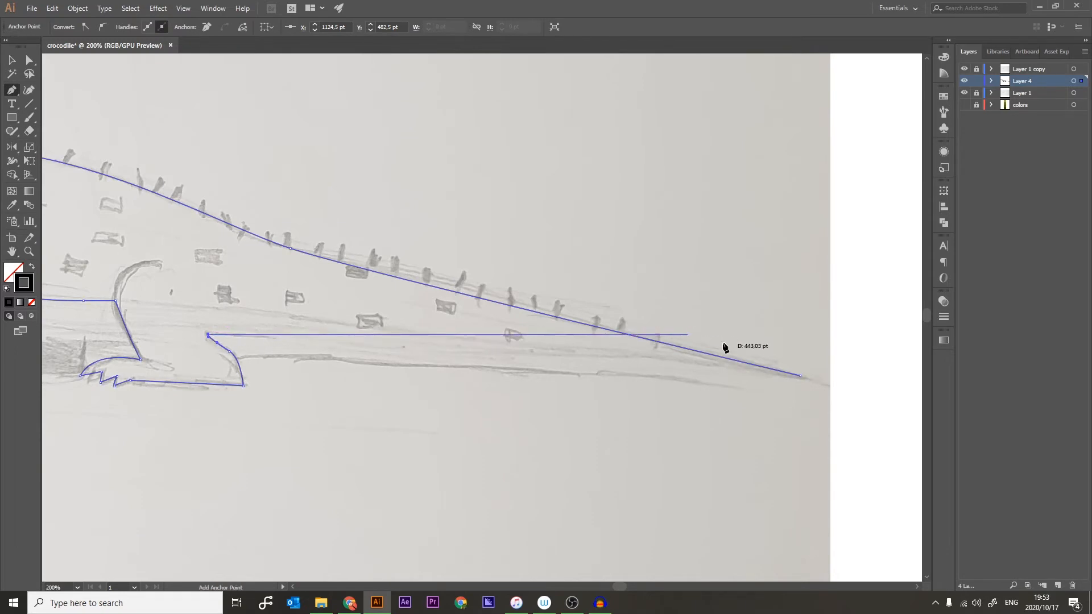
{"action": "left_click", "coordinate": [800, 376]}
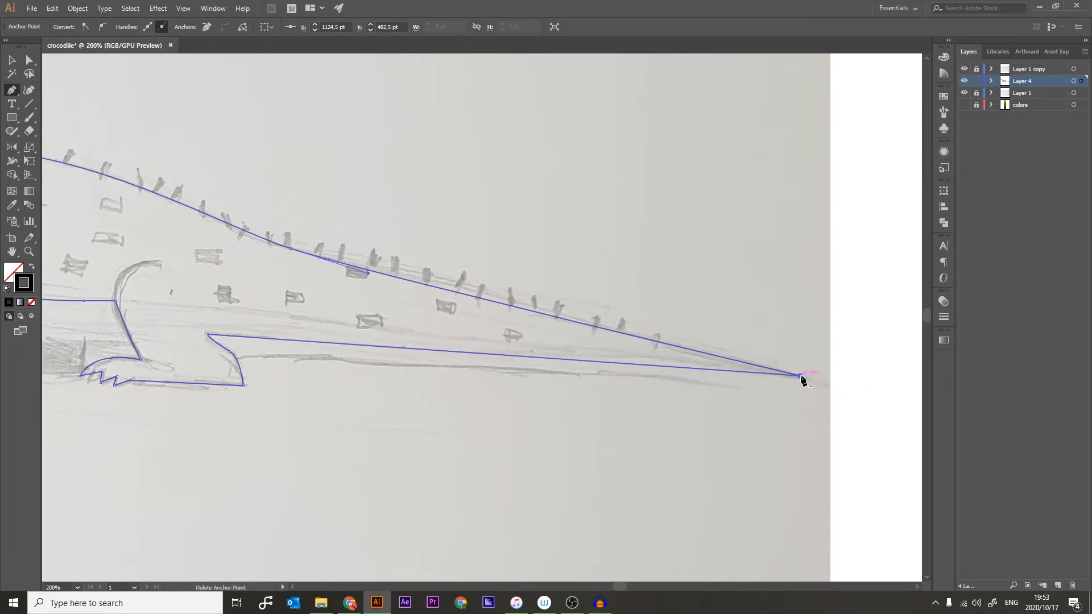
{"action": "key", "text": "b"}
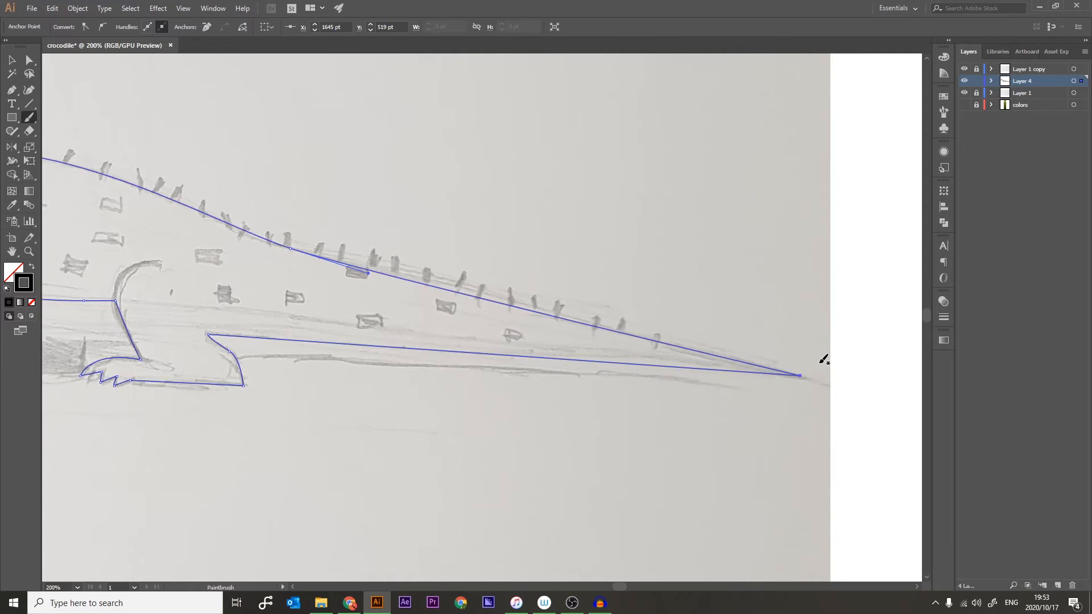
{"action": "key", "text": "ctrl+1"}
{"action": "key", "text": "v"}
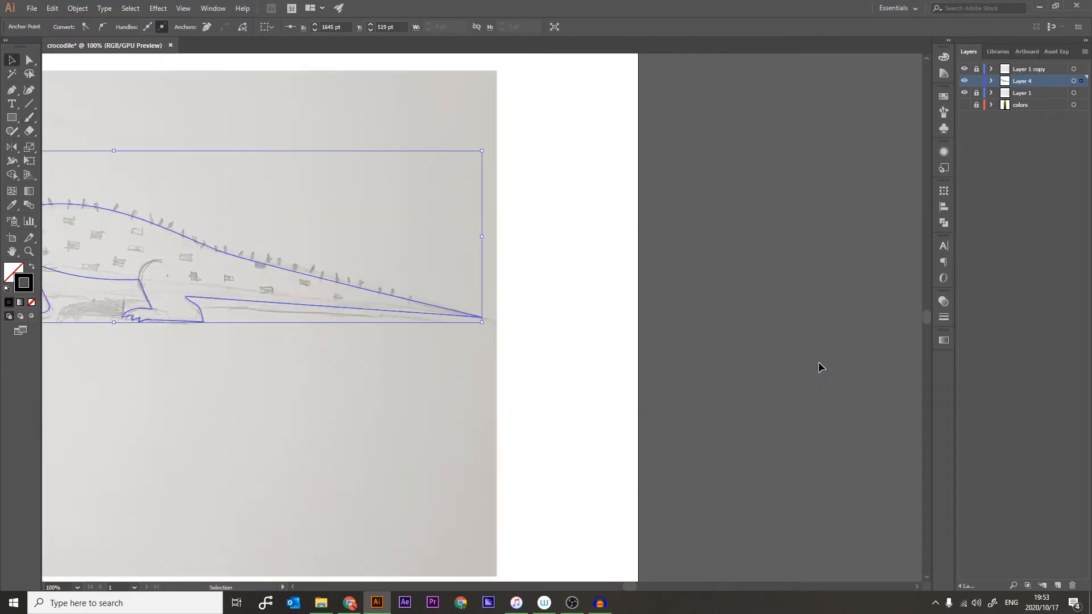
{"action": "left_click", "coordinate": [598, 395]}
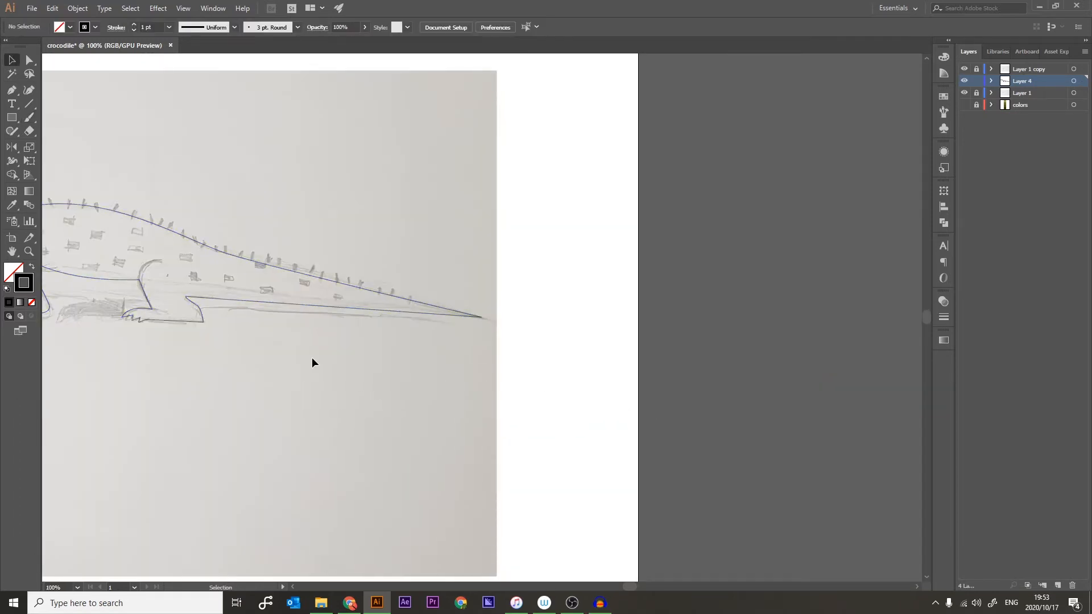
Show the colors layer and fill the traced body on Layer 4 with the second olive swatch from the top, without a stroke
{"action": "key", "text": "b"}
{"action": "key", "text": "h"}
{"action": "left_click_drag", "start_coordinate": [239, 355], "coordinate": [598, 380]}
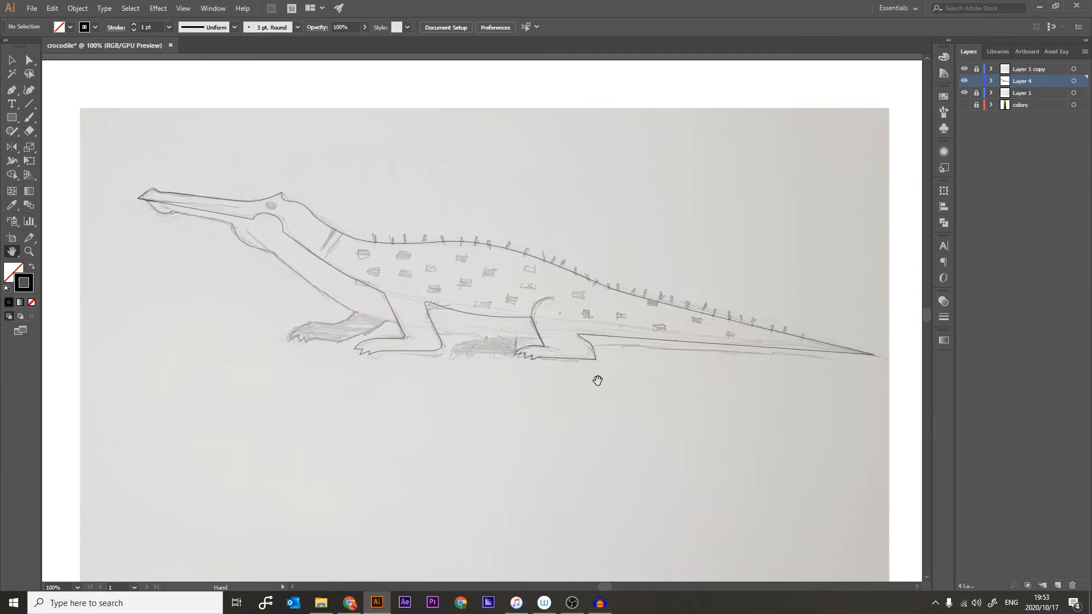
{"action": "mouse_move", "coordinate": [454, 435]}
{"action": "left_mouse_down"}
{"action": "mouse_move", "coordinate": [377, 444]}
{"action": "mouse_move", "coordinate": [386, 436]}
{"action": "left_mouse_up"}
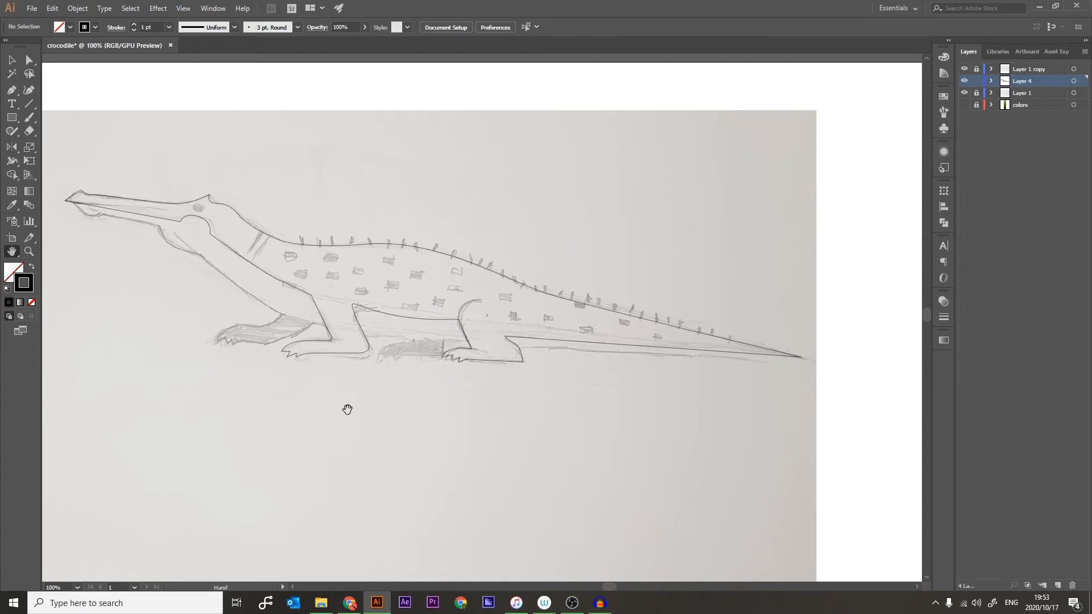
{"action": "left_click", "coordinate": [1073, 81]}
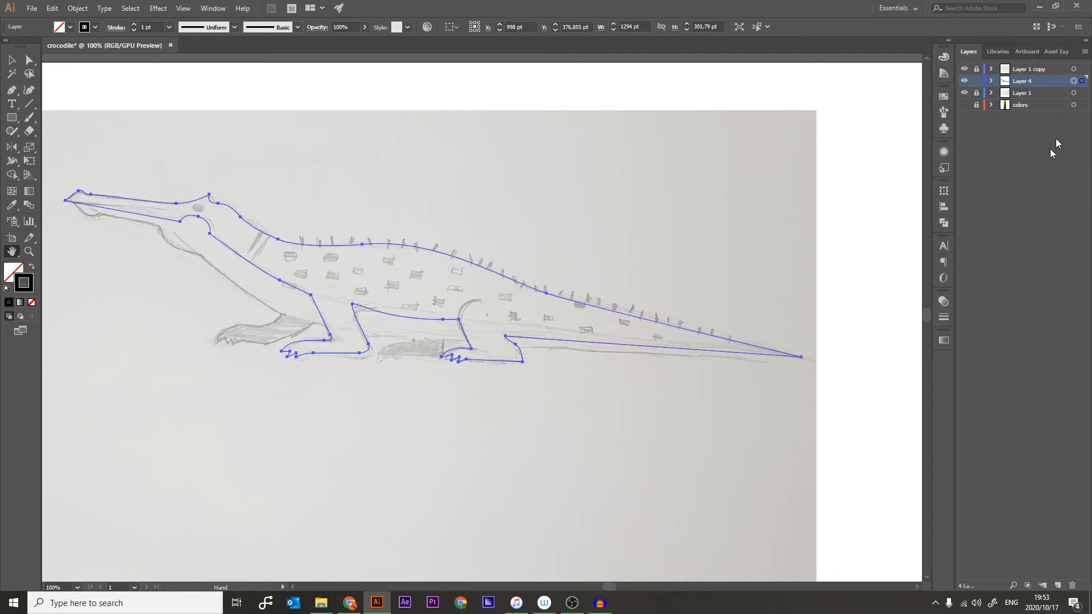
{"action": "left_click", "coordinate": [965, 104]}
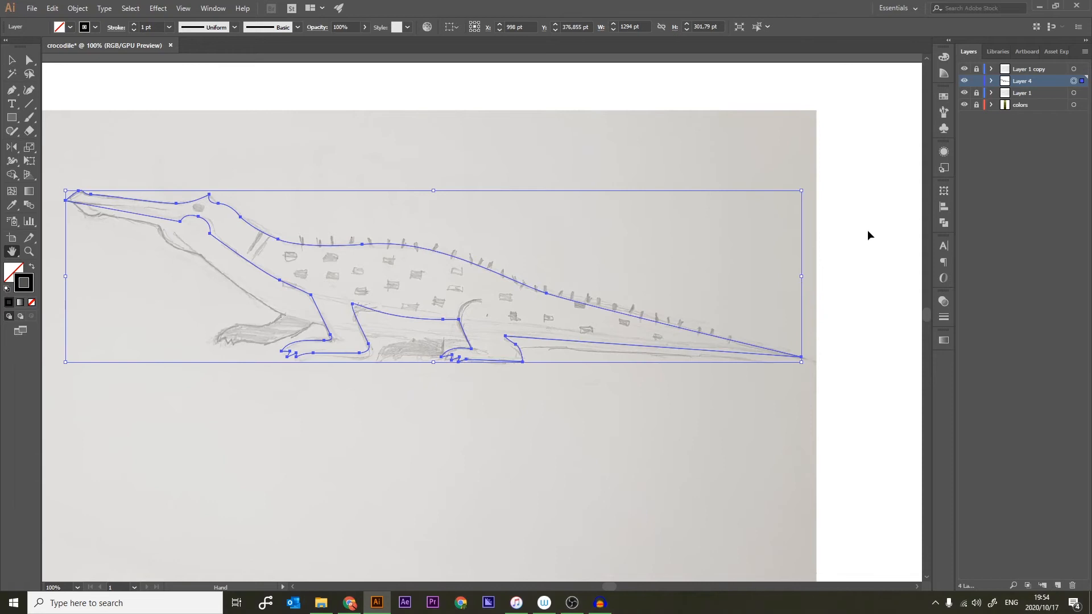
{"action": "key", "text": "ctrl+minus"}
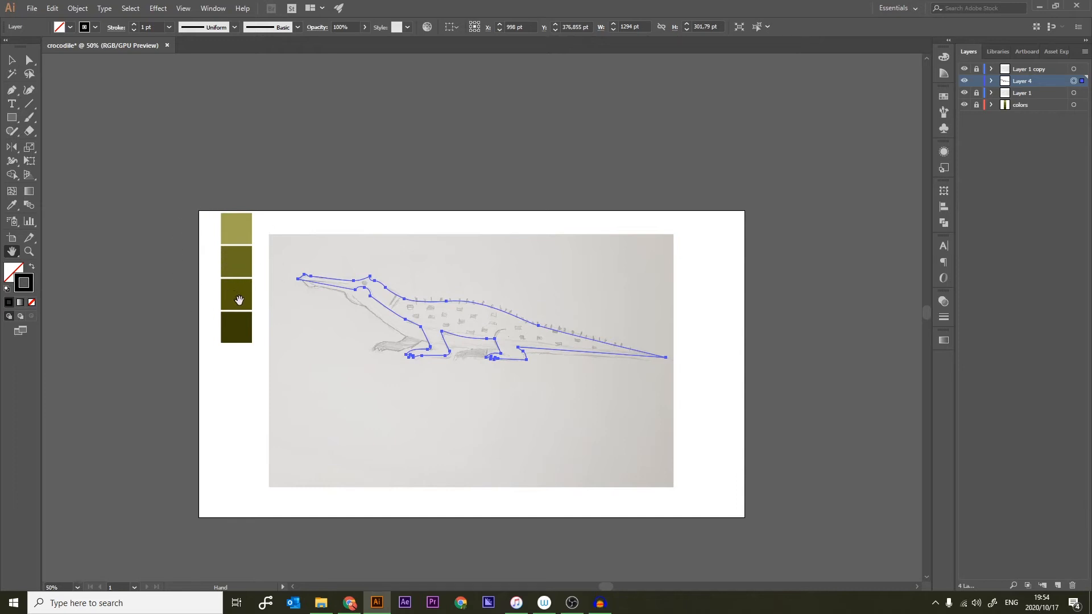
{"action": "key", "text": "i"}
{"action": "left_click", "coordinate": [243, 256]}
{"action": "key", "text": "v"}
{"action": "left_click", "coordinate": [346, 233]}
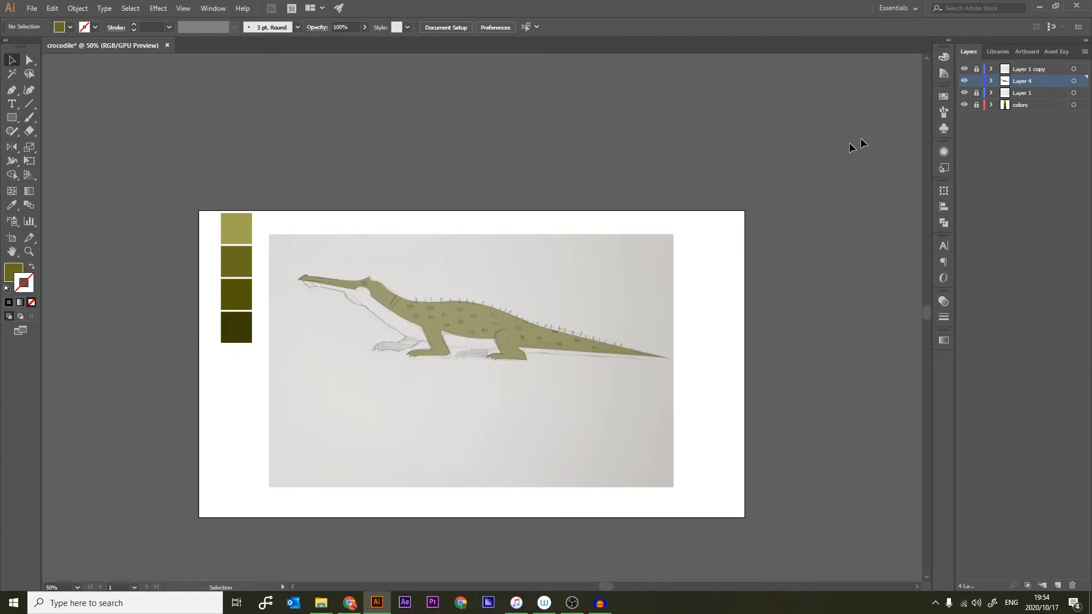
Hide the Layer 1 copy overlay to inspect the body's fill color, and show the overlay again
{"action": "left_click", "coordinate": [965, 69]}
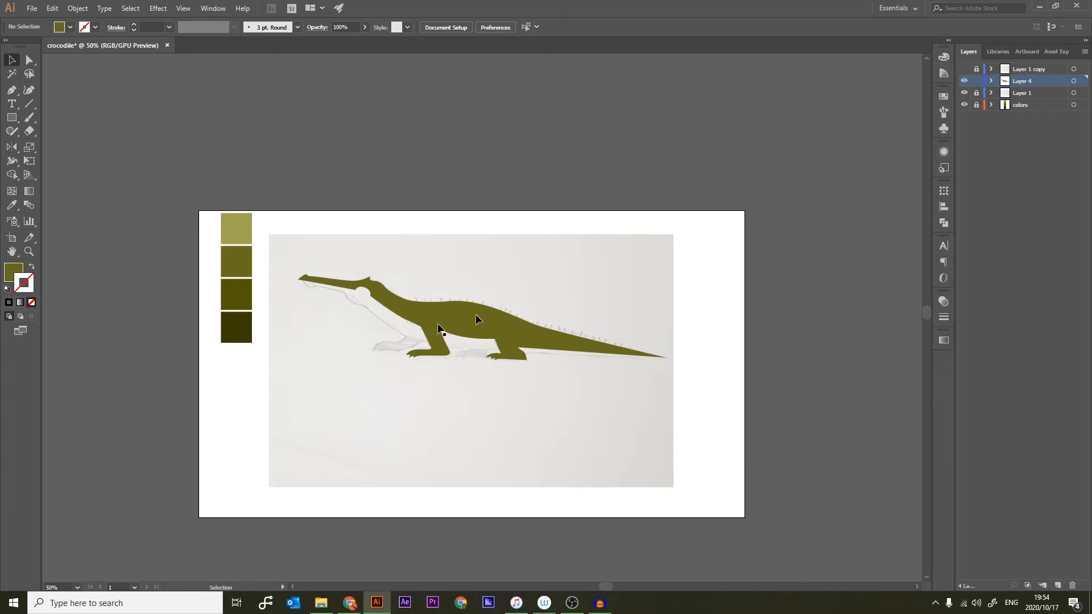
{"action": "left_click", "coordinate": [965, 69]}
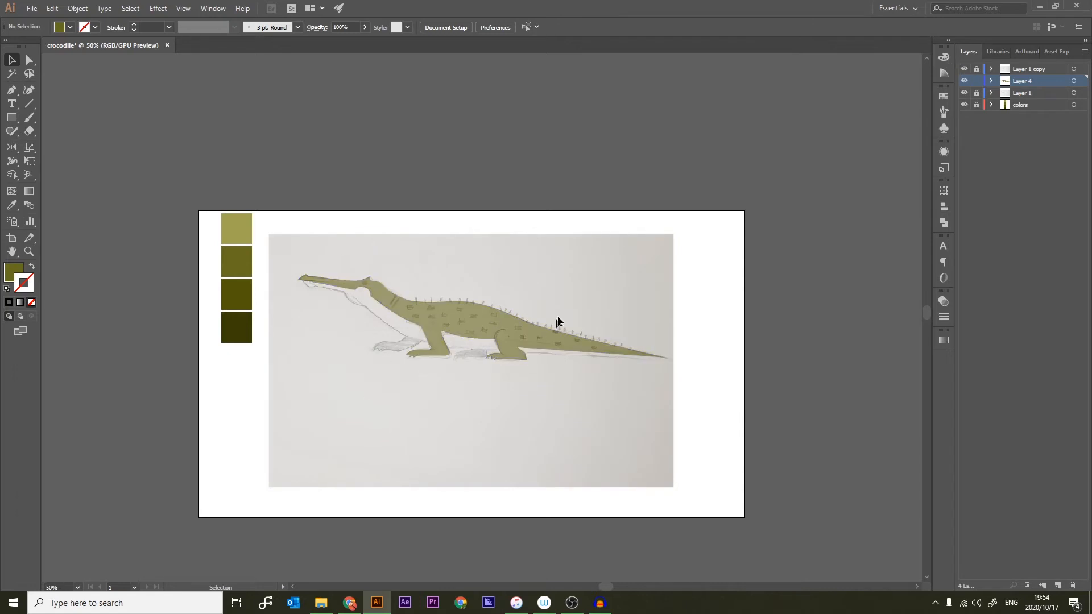
Create a new layer, place it between Layer 4 and Layer 1, and lock Layer 4
{"action": "left_click", "coordinate": [1058, 585]}
{"action": "left_click_drag", "start_coordinate": [1020, 82], "coordinate": [1022, 98]}
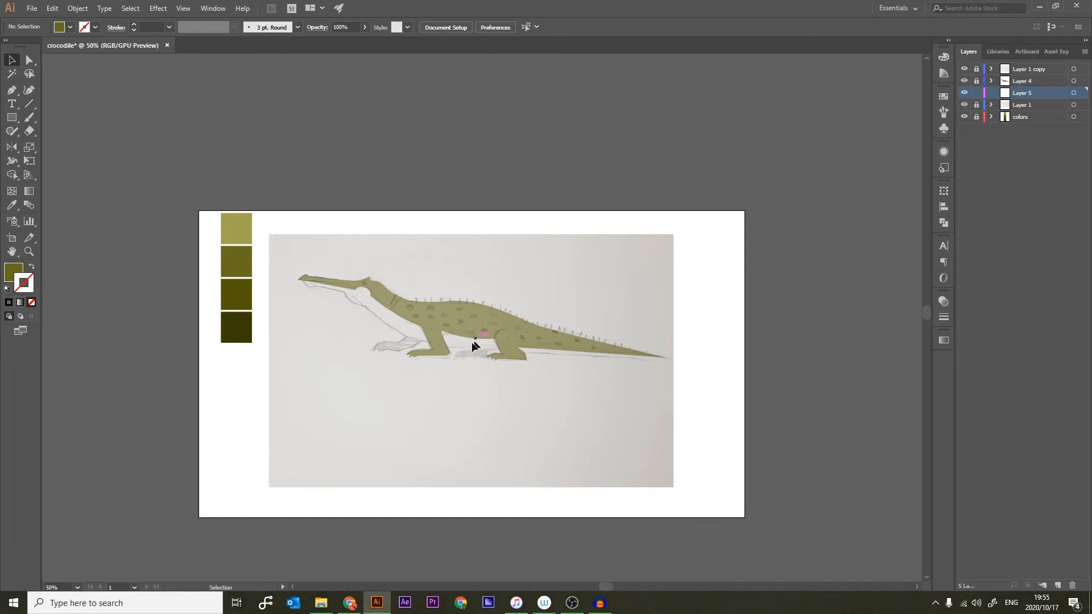
Start the underside shape on Layer 5 at the tail tip, and trace it along the tail, belly and chest up to the throat
{"action": "key", "text": "ctrl"}
{"action": "key", "text": "ctrl+1"}
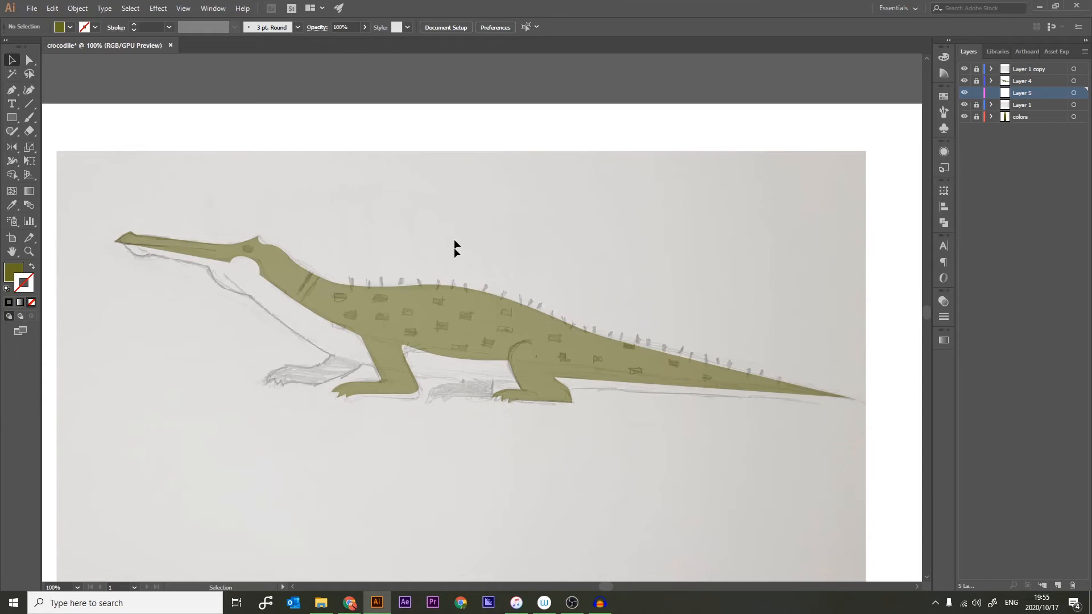
{"action": "key", "text": "p"}
{"action": "left_click", "coordinate": [852, 400]}
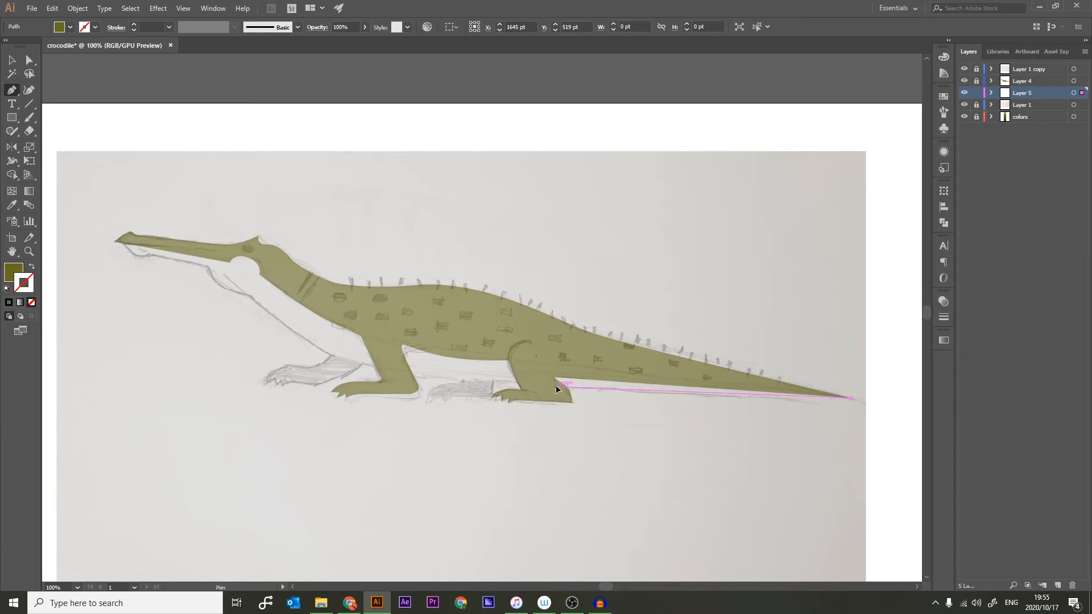
{"action": "left_click", "coordinate": [556, 385]}
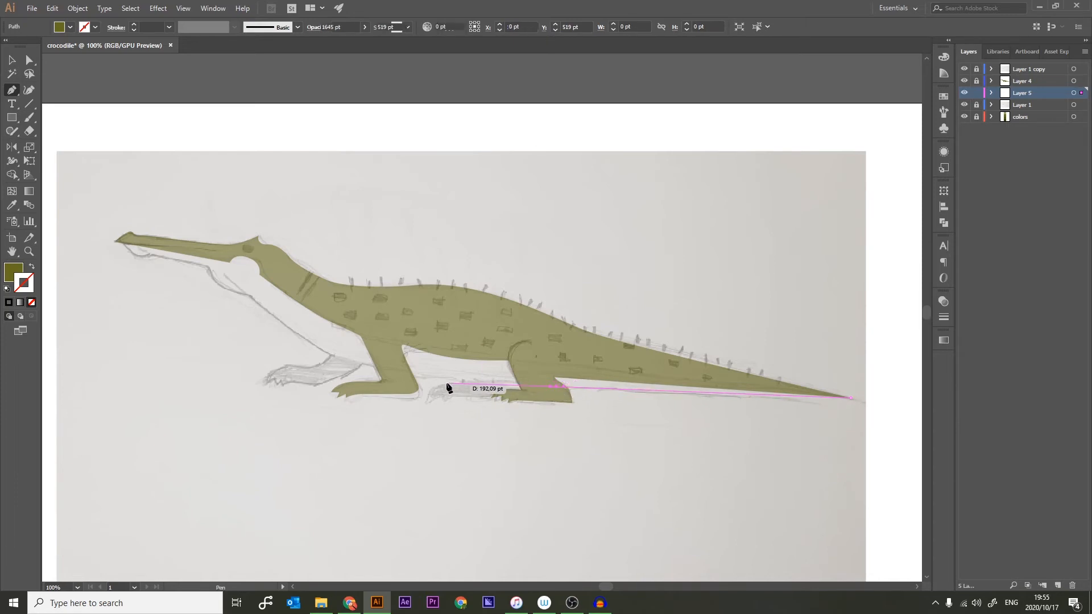
{"action": "left_click_drag", "start_coordinate": [388, 371], "coordinate": [312, 352]}
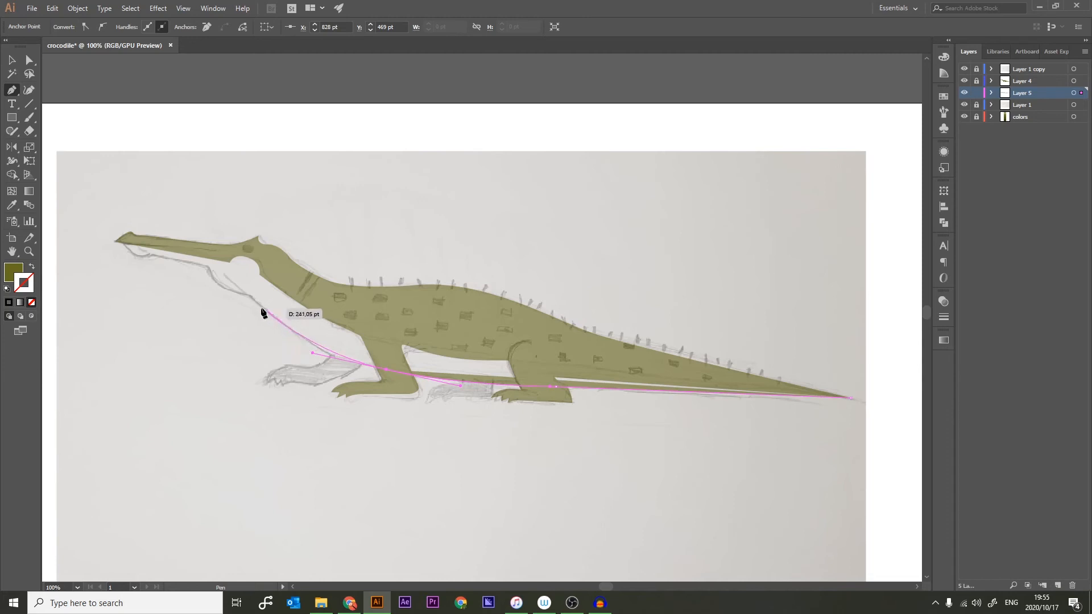
{"action": "left_click_drag", "start_coordinate": [247, 296], "coordinate": [179, 249]}
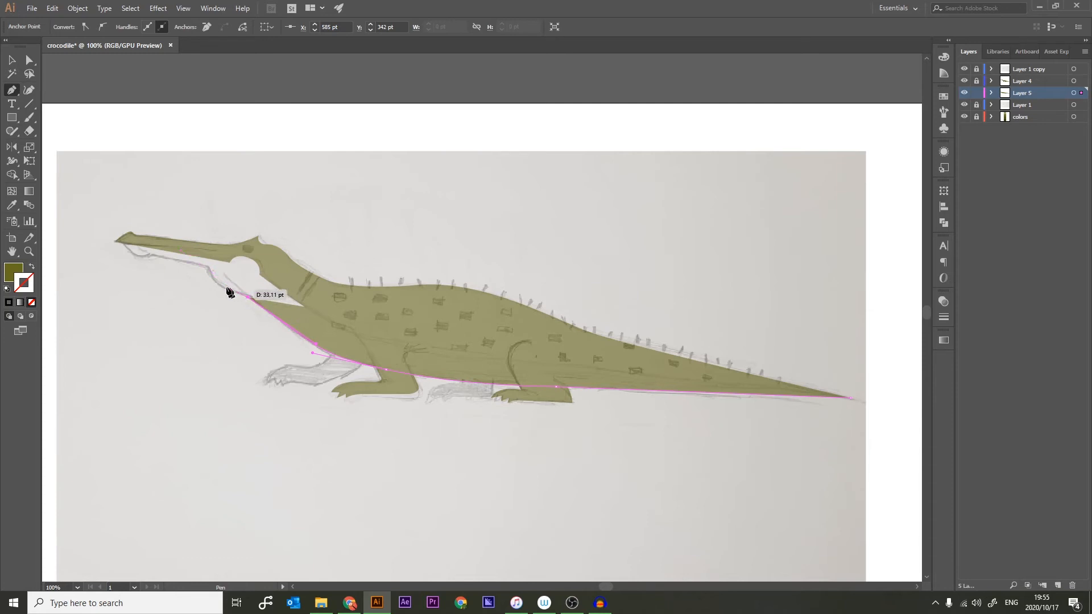
Continue the underside path around the throat bulge and along the lower jaw to the tip of the snout
{"action": "left_click", "coordinate": [208, 266]}
{"action": "left_click_drag", "start_coordinate": [199, 255], "coordinate": [204, 239]}
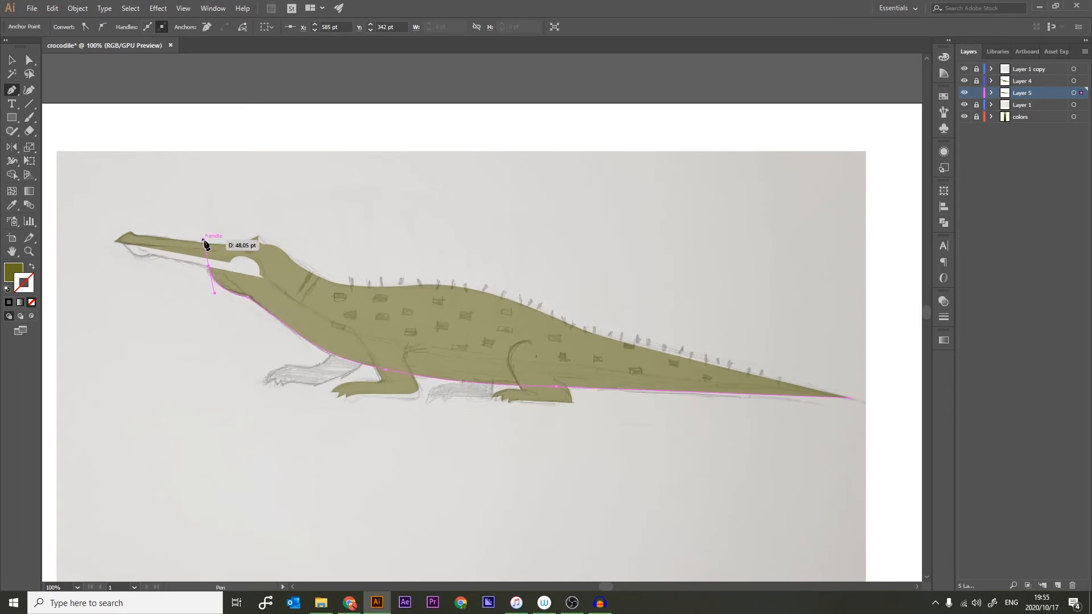
{"action": "left_click", "coordinate": [209, 266]}
{"action": "left_click", "coordinate": [149, 254]}
{"action": "left_click_drag", "start_coordinate": [119, 225], "coordinate": [120, 226]}
{"action": "left_click", "coordinate": [126, 244]}
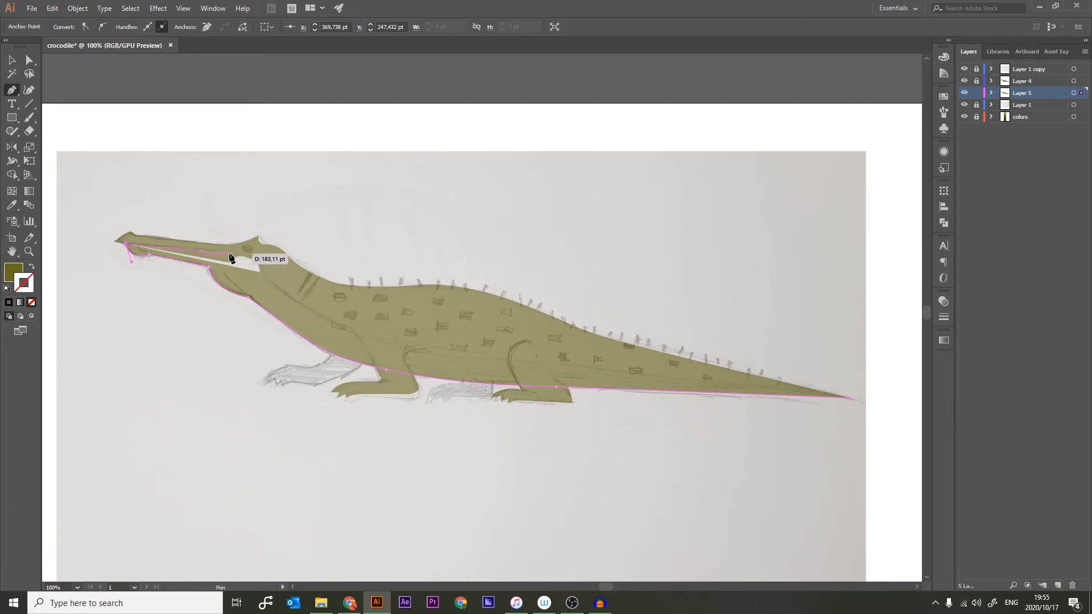
Close the underside path by running it back through the head and middle of the body to the tail tip
{"action": "left_click", "coordinate": [255, 253]}
{"action": "left_click_drag", "start_coordinate": [272, 259], "coordinate": [273, 260]}
{"action": "left_click_drag", "start_coordinate": [355, 313], "coordinate": [385, 317]}
{"action": "left_click_drag", "start_coordinate": [555, 348], "coordinate": [609, 355]}
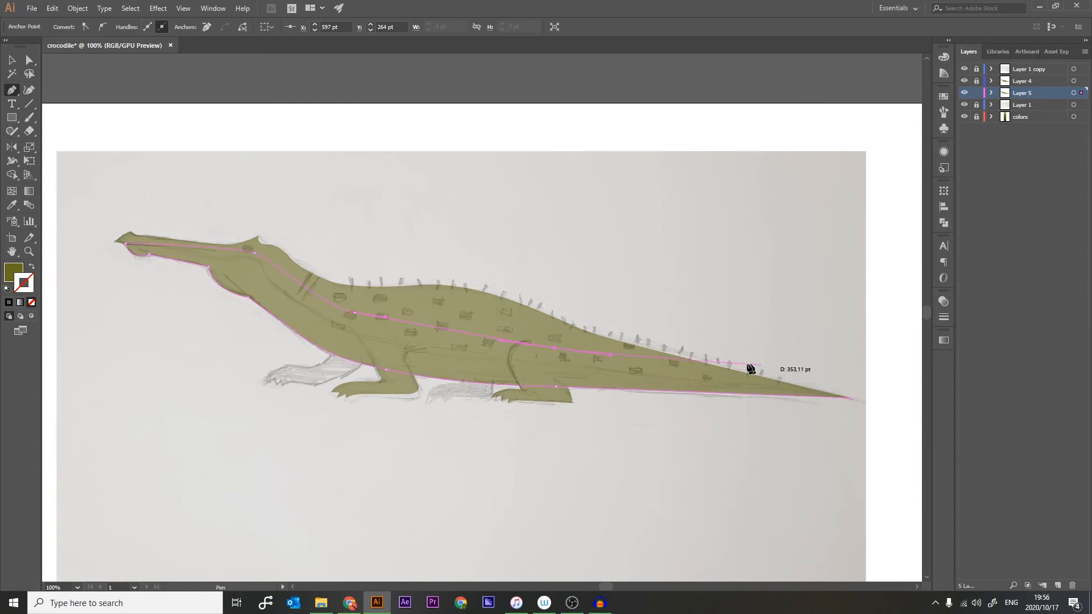
{"action": "left_click", "coordinate": [851, 398]}
Fill the underside shape with the lightest olive swatch, and deselect it
{"action": "key", "text": "ctrl+minus"}
{"action": "key", "text": "ctrl+minus"}
{"action": "key", "text": "ctrl+minus"}
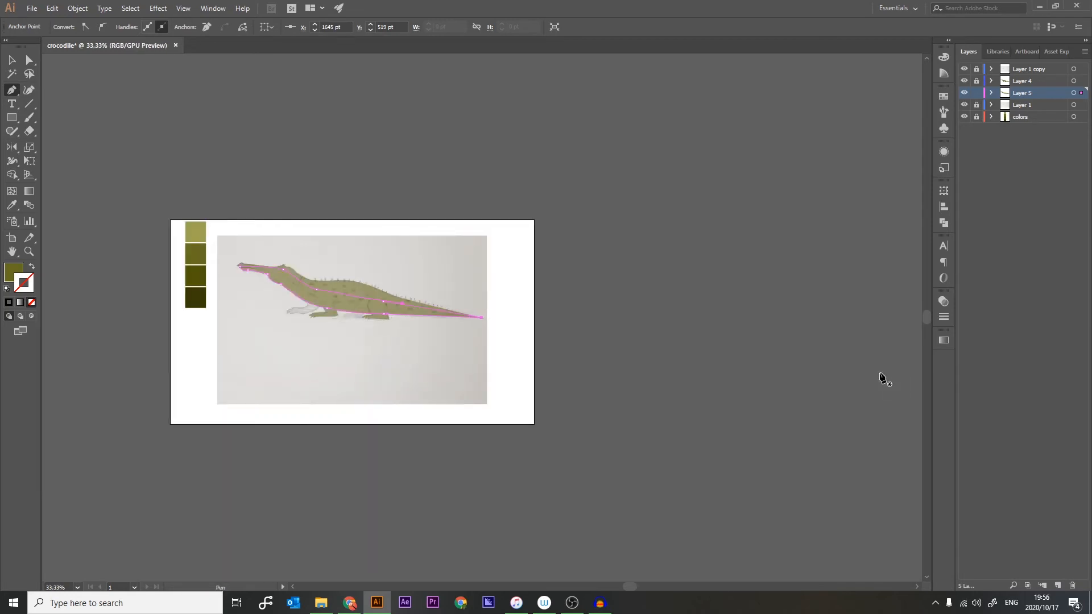
{"action": "key", "text": "i"}
{"action": "left_click", "coordinate": [201, 234]}
{"action": "key", "text": "v"}
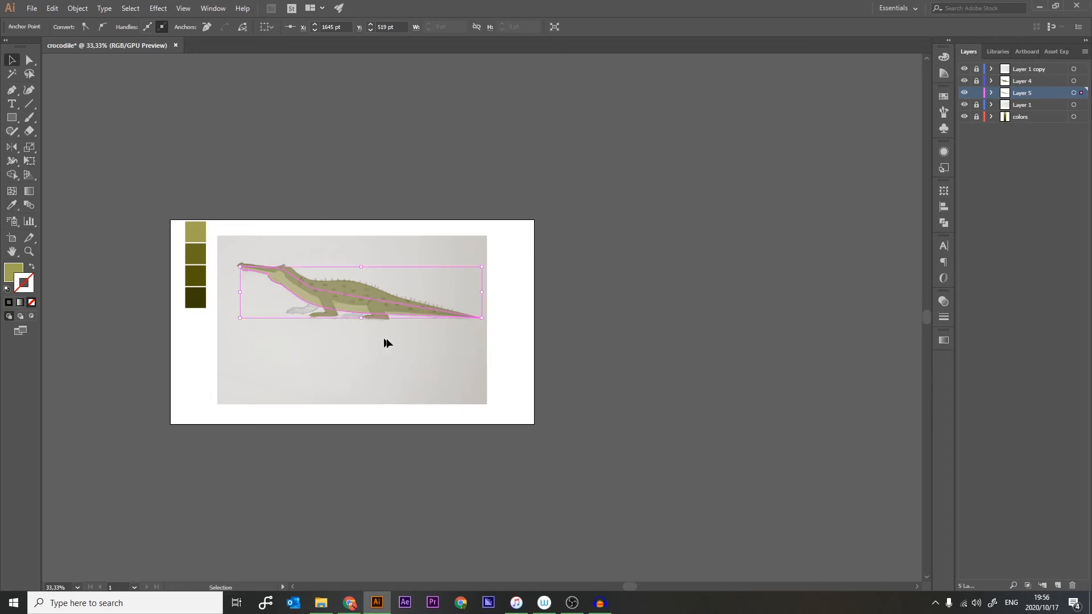
{"action": "left_click", "coordinate": [431, 398]}
Hide the Layer 1 copy overlay to inspect the crocodile's two body colors, and show the overlay again
{"action": "key", "text": "ctrl+plus"}
{"action": "key", "text": "ctrl+plus"}
{"action": "key", "text": "ctrl+plus"}
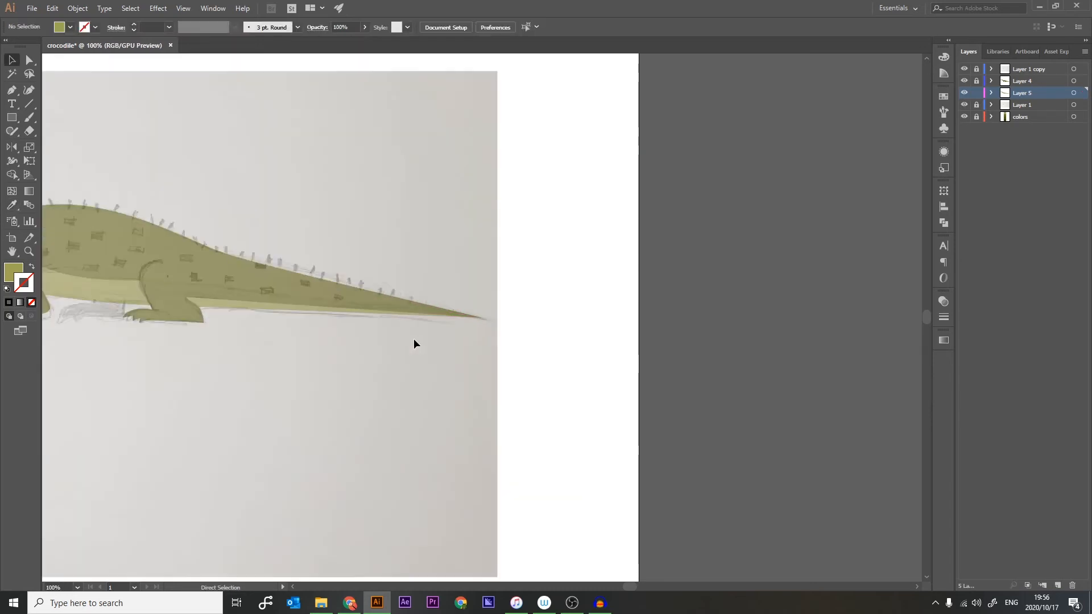
{"action": "key", "text": "h"}
{"action": "left_click_drag", "start_coordinate": [558, 341], "coordinate": [743, 457]}
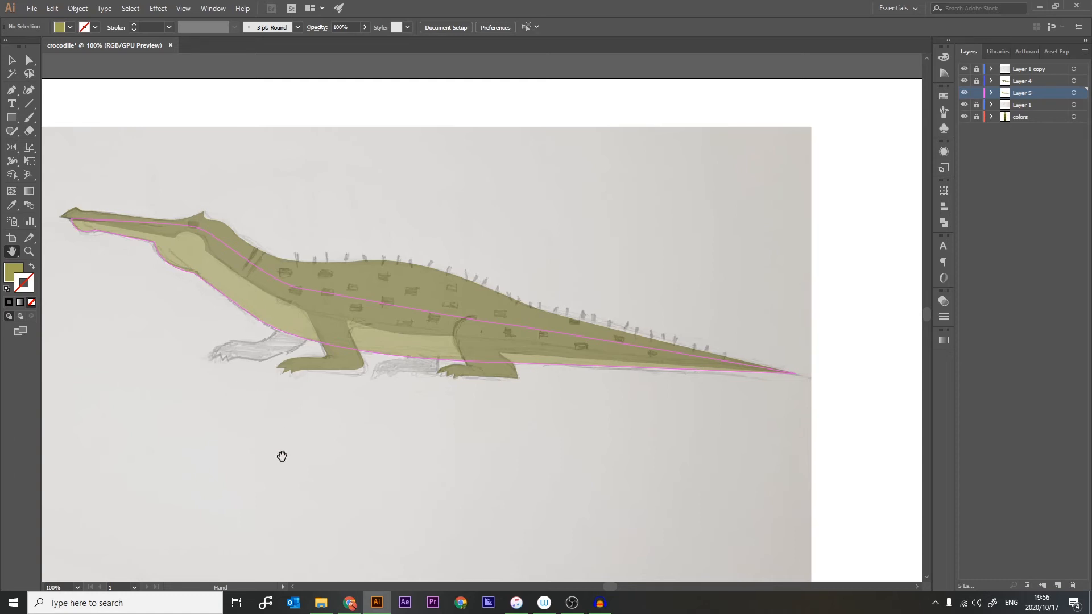
{"action": "key", "text": "v"}
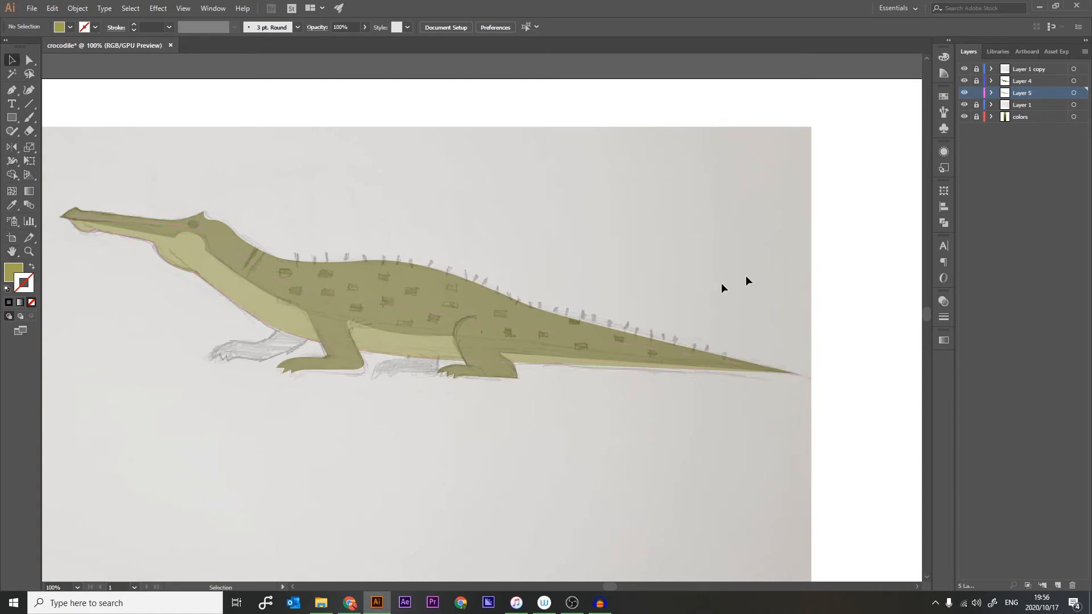
{"action": "left_click", "coordinate": [967, 78]}
{"action": "left_click", "coordinate": [967, 77]}
{"action": "left_click", "coordinate": [964, 68]}
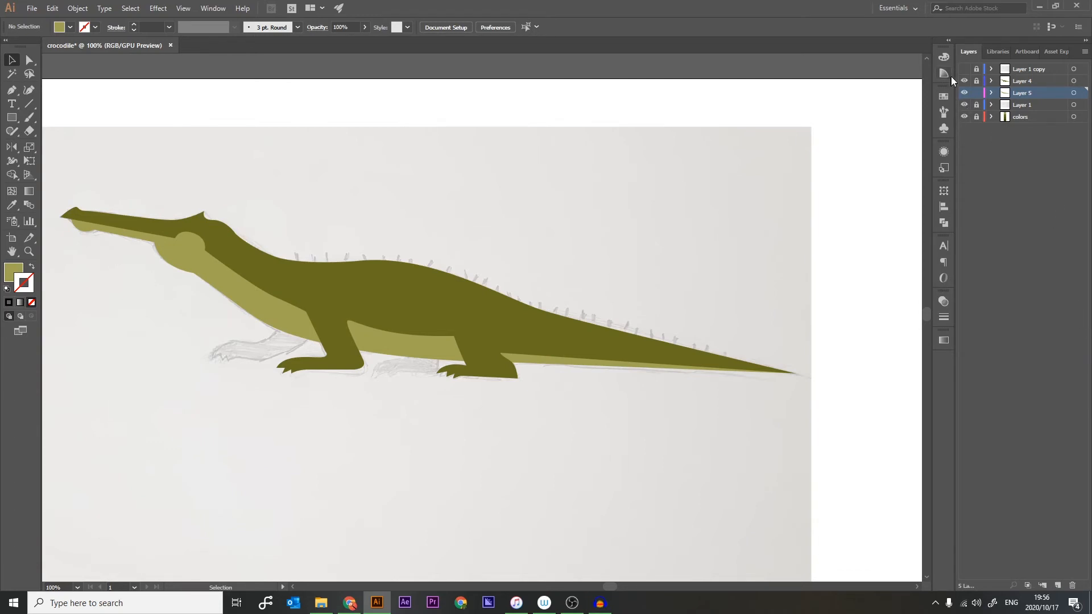
{"action": "left_click", "coordinate": [964, 69]}
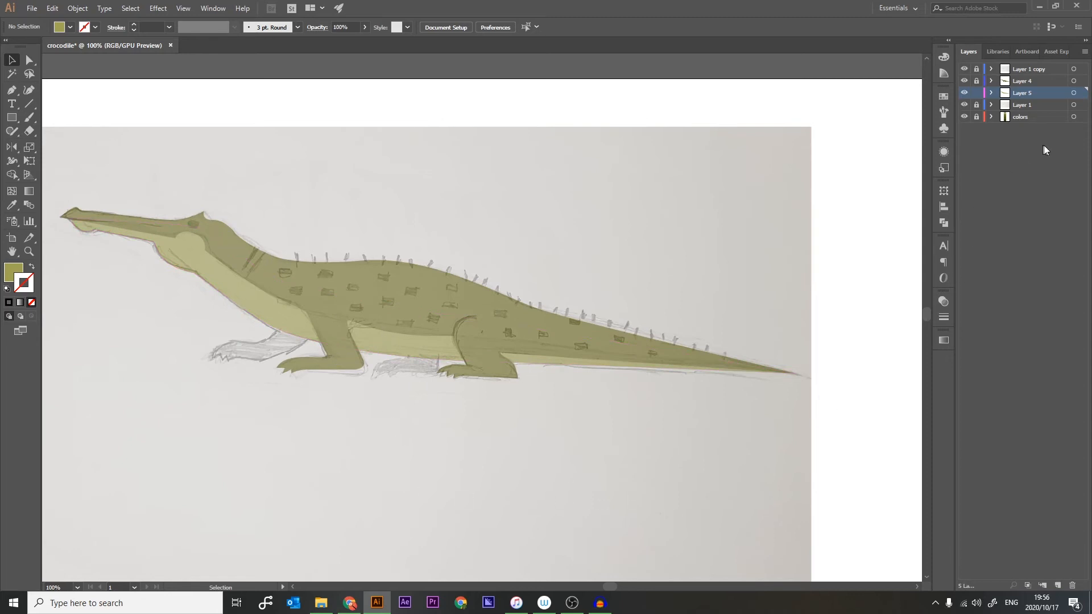
Create a new layer between Layer 5 and Layer 1 for the far-side legs, and lock Layer 5
{"action": "left_click", "coordinate": [1022, 107]}
{"action": "left_click", "coordinate": [1057, 585]}
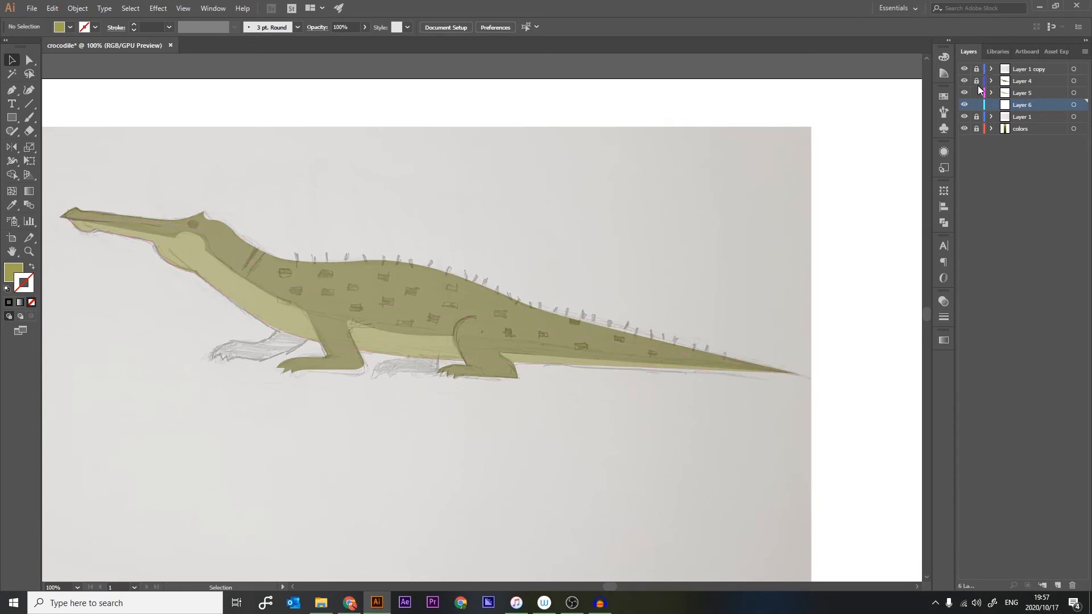
{"action": "key", "text": "p"}
{"action": "key", "text": "ctrl+equal"}
{"action": "key", "text": "ctrl+equal"}
{"action": "key", "text": "space"}
{"action": "left_click_drag", "start_coordinate": [555, 331], "coordinate": [877, 326]}
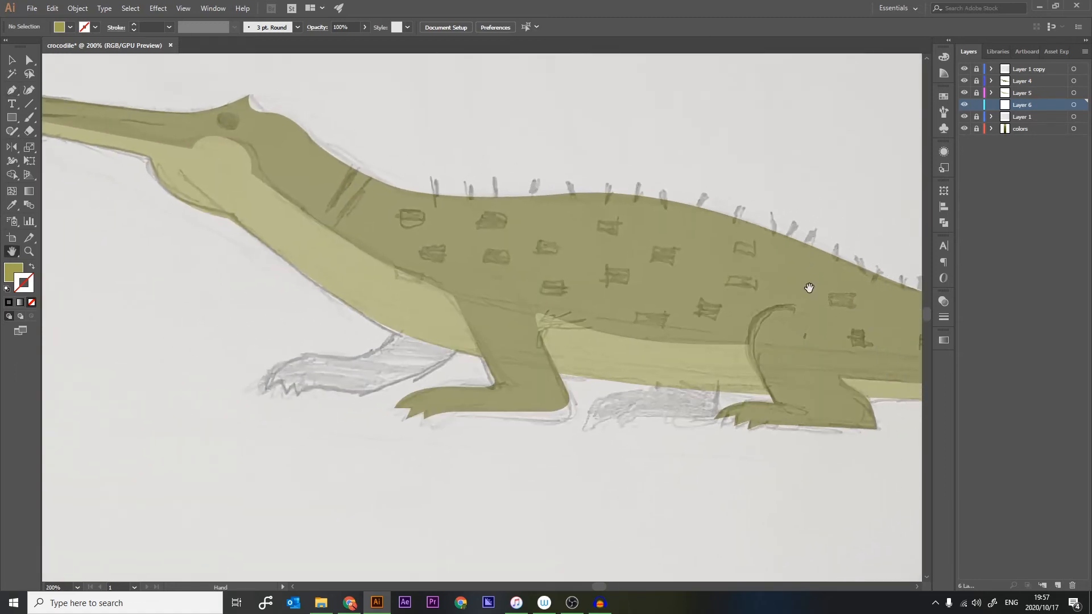
{"action": "left_click", "coordinate": [716, 377]}
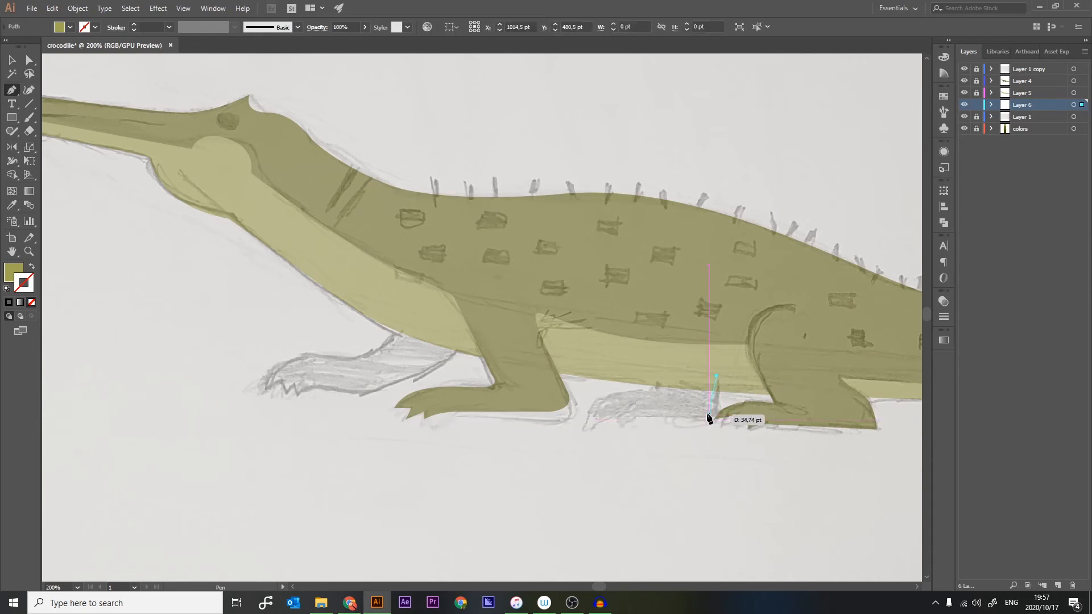
{"action": "left_click_drag", "start_coordinate": [710, 419], "coordinate": [684, 412]}
{"action": "key", "text": "ctrl+z"}
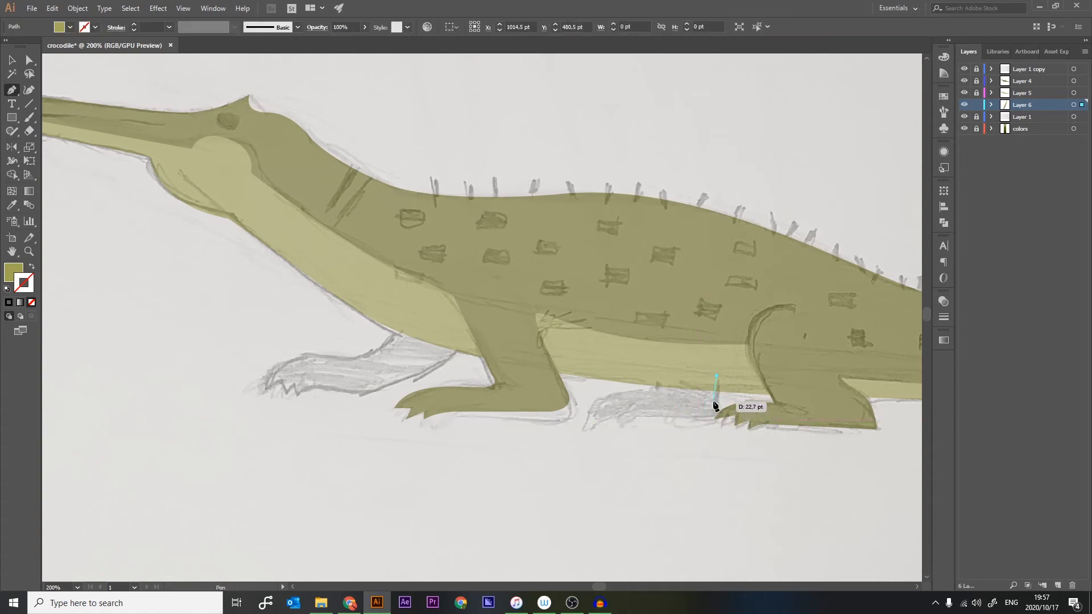
{"action": "key", "text": "ctrl+z"}
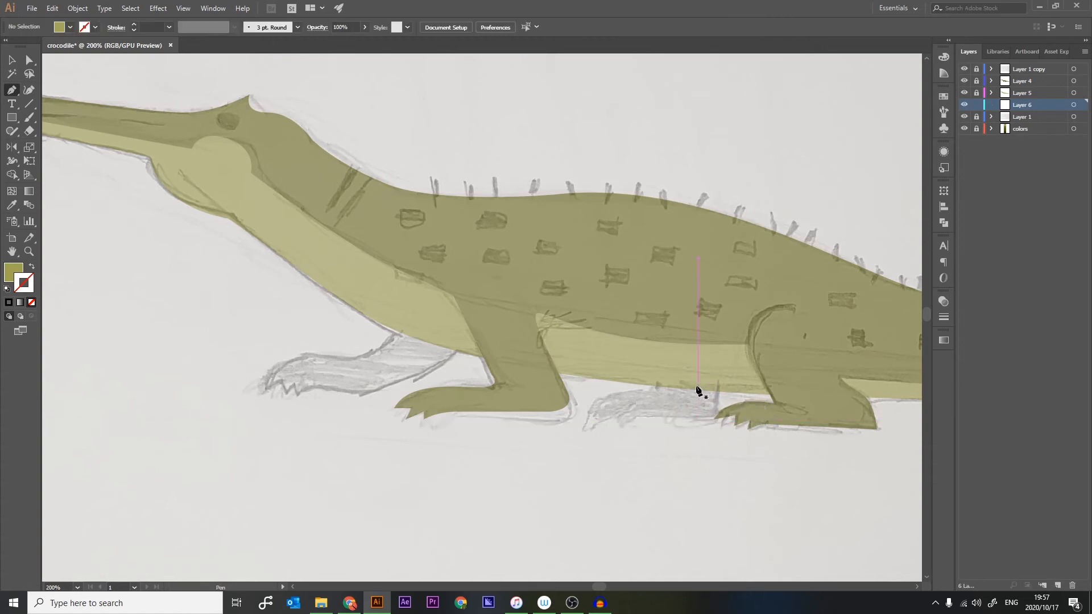
Trace the far hind foot on Layer 6 as a closed shape, following the sole and claws and tucking its upper edge under the belly
{"action": "left_click_drag", "start_coordinate": [702, 380], "coordinate": [634, 417]}
{"action": "left_click", "coordinate": [637, 413]}
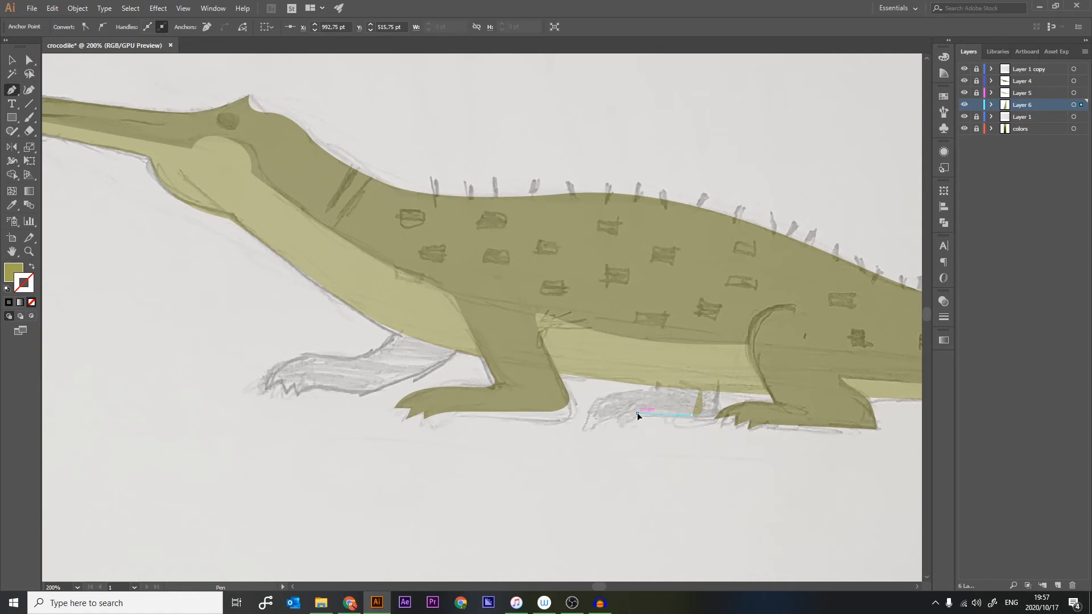
{"action": "left_click_drag", "start_coordinate": [622, 417], "coordinate": [614, 426]}
{"action": "left_click", "coordinate": [612, 413]}
{"action": "left_click", "coordinate": [596, 422]}
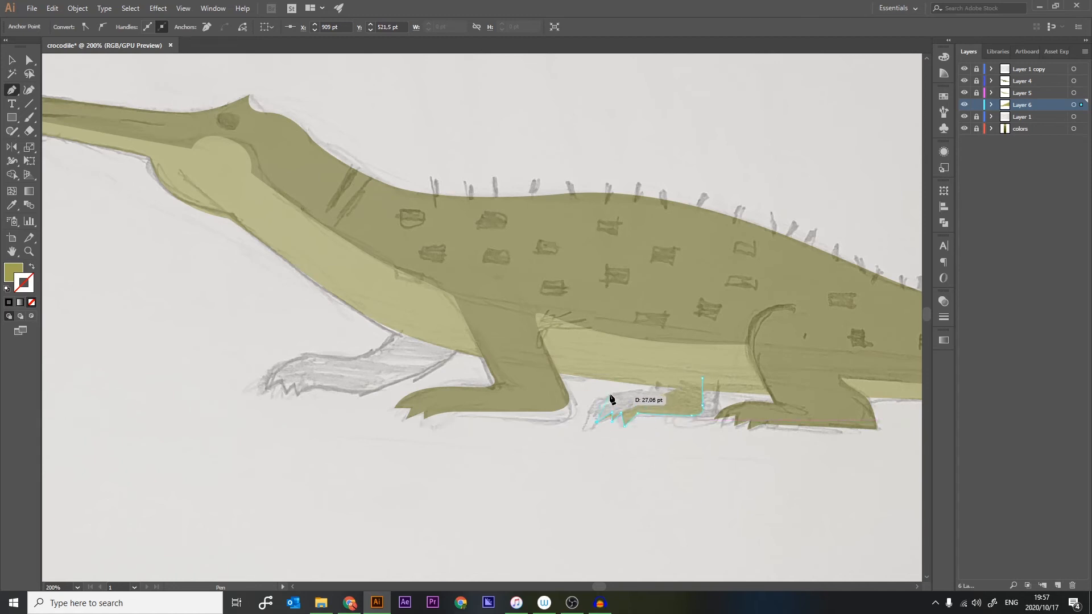
{"action": "left_click_drag", "start_coordinate": [612, 395], "coordinate": [628, 392]}
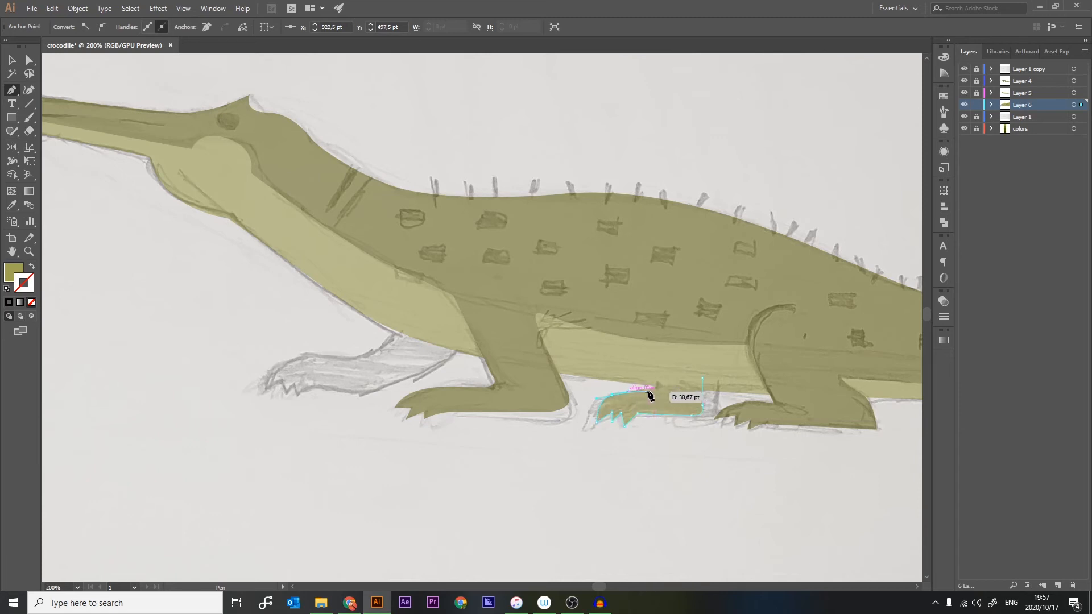
{"action": "left_click", "coordinate": [654, 390]}
{"action": "left_click", "coordinate": [657, 365]}
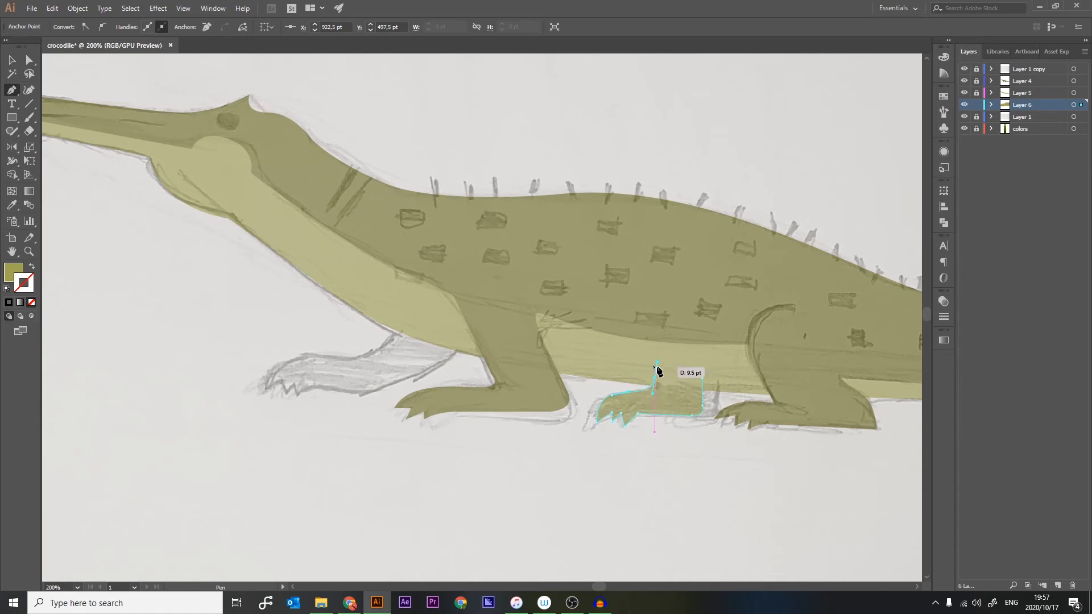
{"action": "left_click", "coordinate": [704, 381]}
{"action": "key", "text": "v"}
Trace the far front leg with its claws as a closed shape tucked under the chest, and deselect it
{"action": "key", "text": "p"}
{"action": "left_click", "coordinate": [463, 344]}
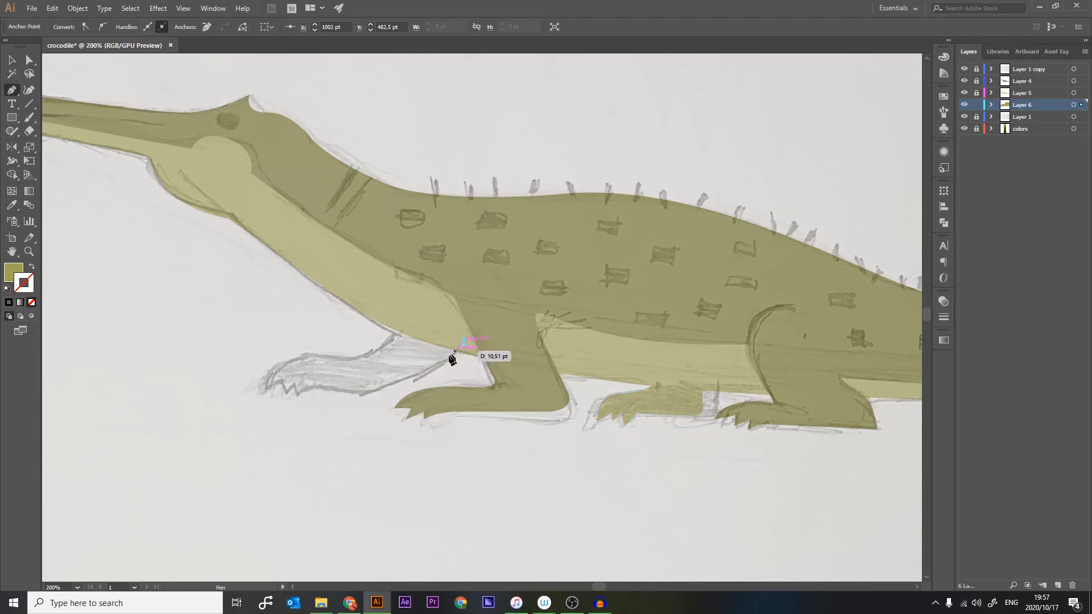
{"action": "mouse_move", "coordinate": [363, 390]}
{"action": "left_mouse_down"}
{"action": "mouse_move", "coordinate": [298, 393]}
{"action": "mouse_move", "coordinate": [283, 375]}
{"action": "left_mouse_up"}
{"action": "left_click_drag", "start_coordinate": [283, 376], "coordinate": [301, 356]}
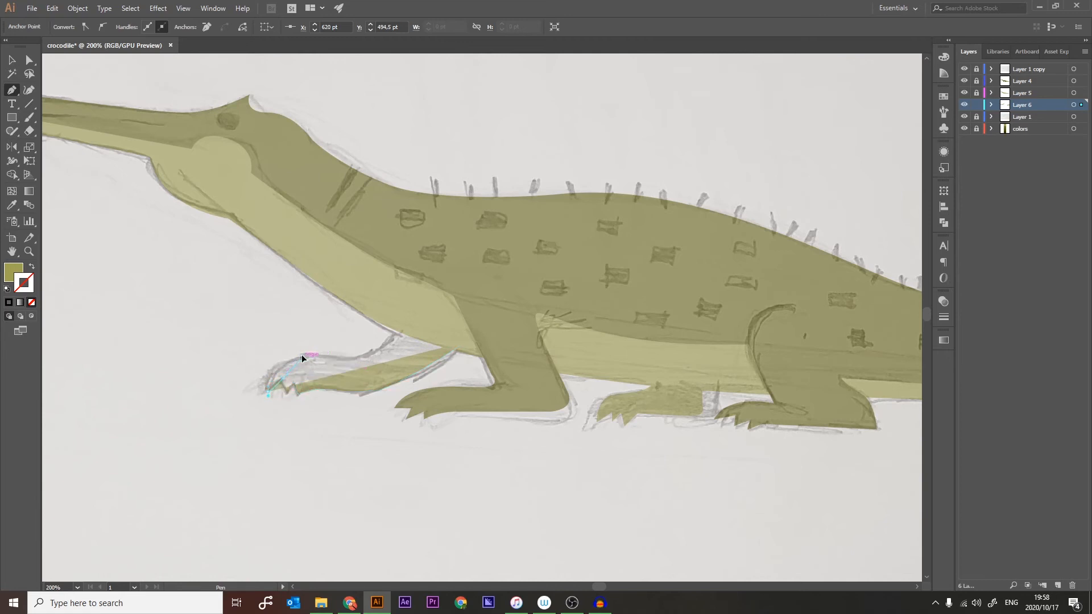
{"action": "left_click_drag", "start_coordinate": [335, 357], "coordinate": [464, 385]}
{"action": "key", "text": "v"}
{"action": "left_click", "coordinate": [421, 474]}
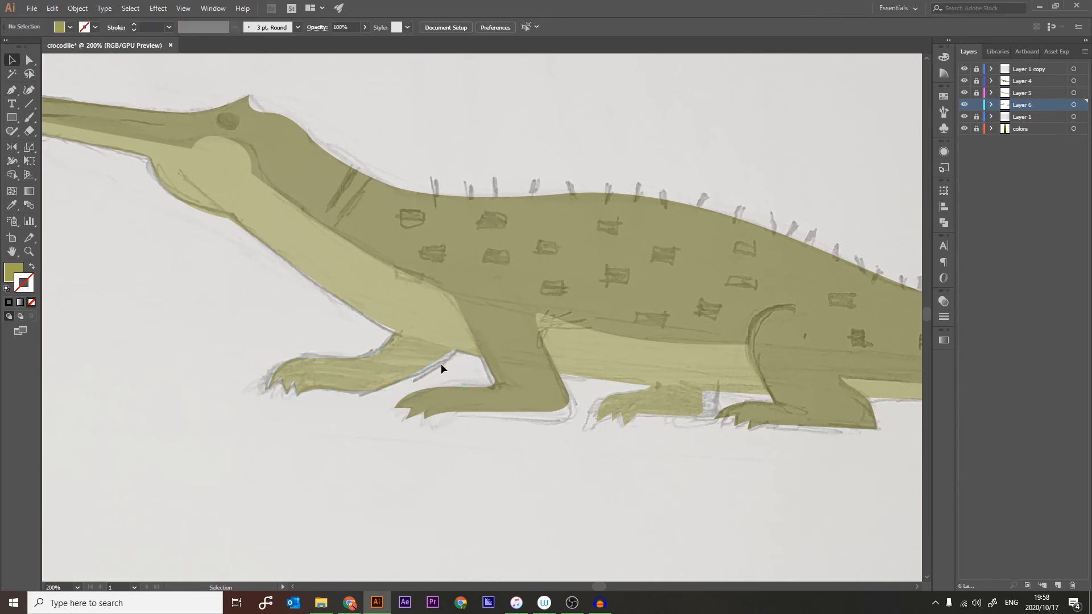
Fill both far-side leg shapes with the darkest olive swatch, and deselect them
{"action": "key", "text": "ctrl+minus"}
{"action": "key", "text": "ctrl+minus"}
{"action": "key", "text": "ctrl+minus"}
{"action": "key", "text": "ctrl+minus"}
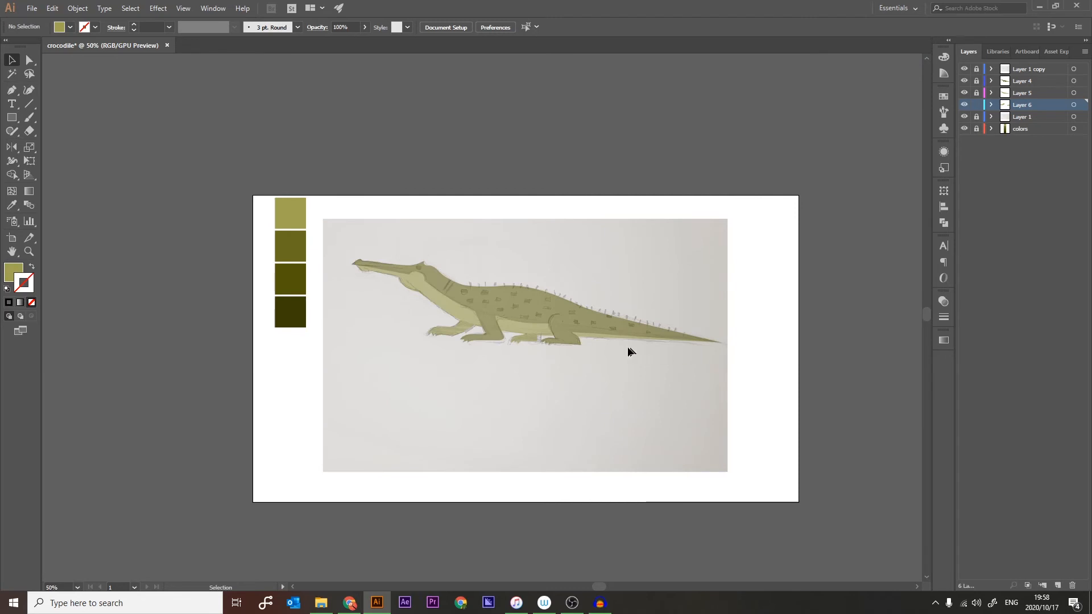
{"action": "left_click", "coordinate": [530, 341]}
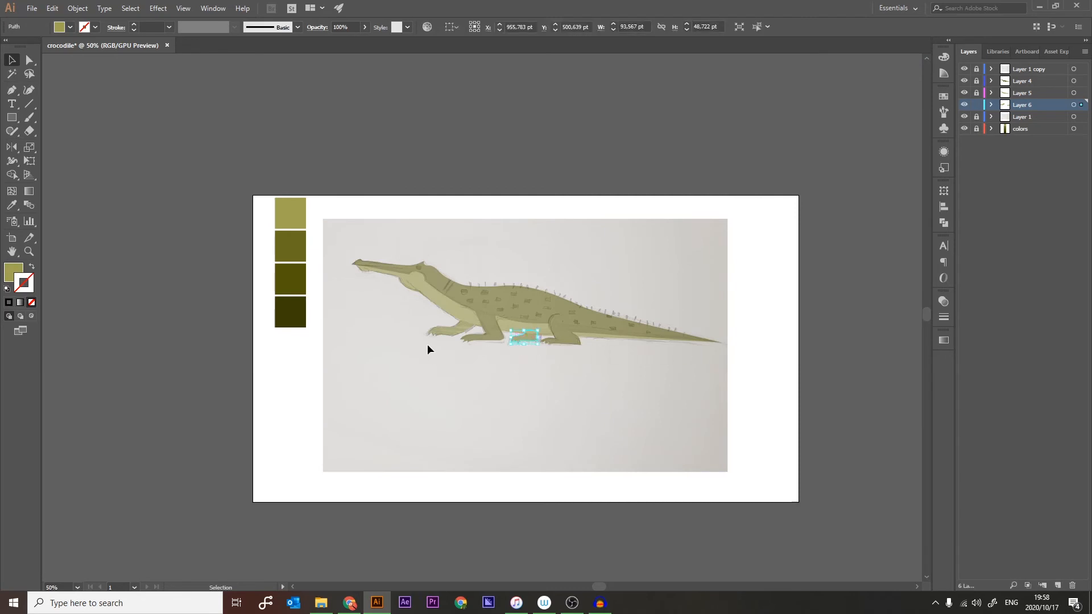
{"action": "left_click", "coordinate": [453, 330], "text": "shift"}
{"action": "key", "text": "i"}
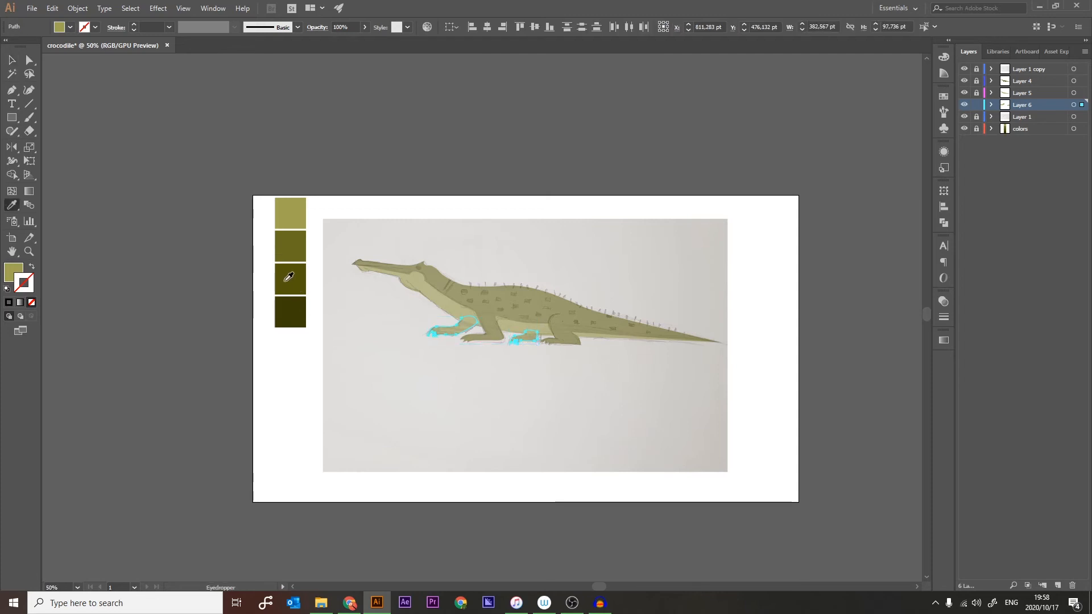
{"action": "left_click", "coordinate": [294, 313]}
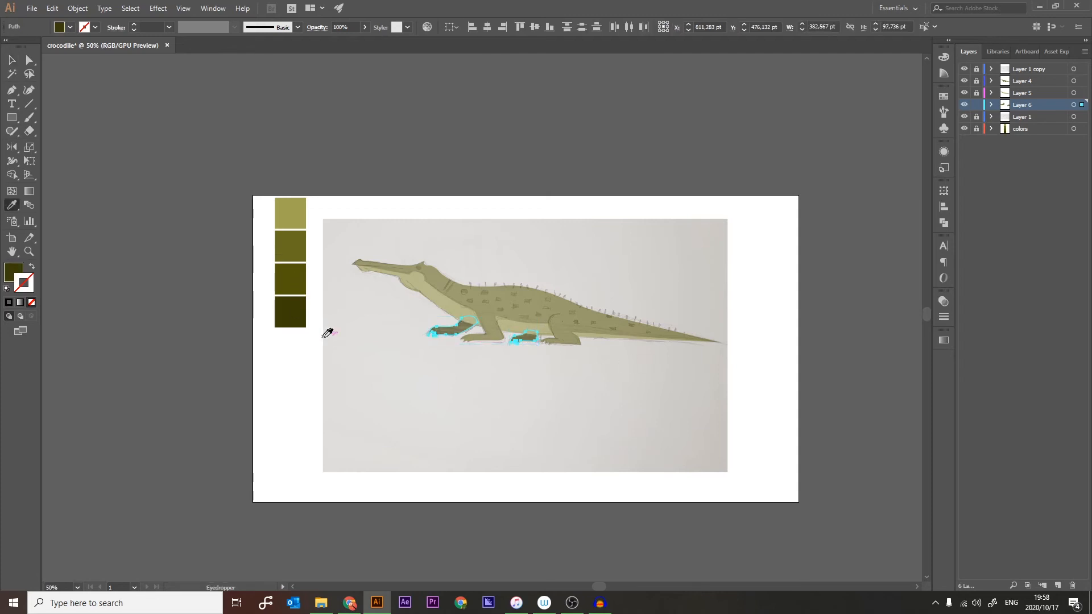
{"action": "key", "text": "v"}
{"action": "left_click", "coordinate": [437, 400]}
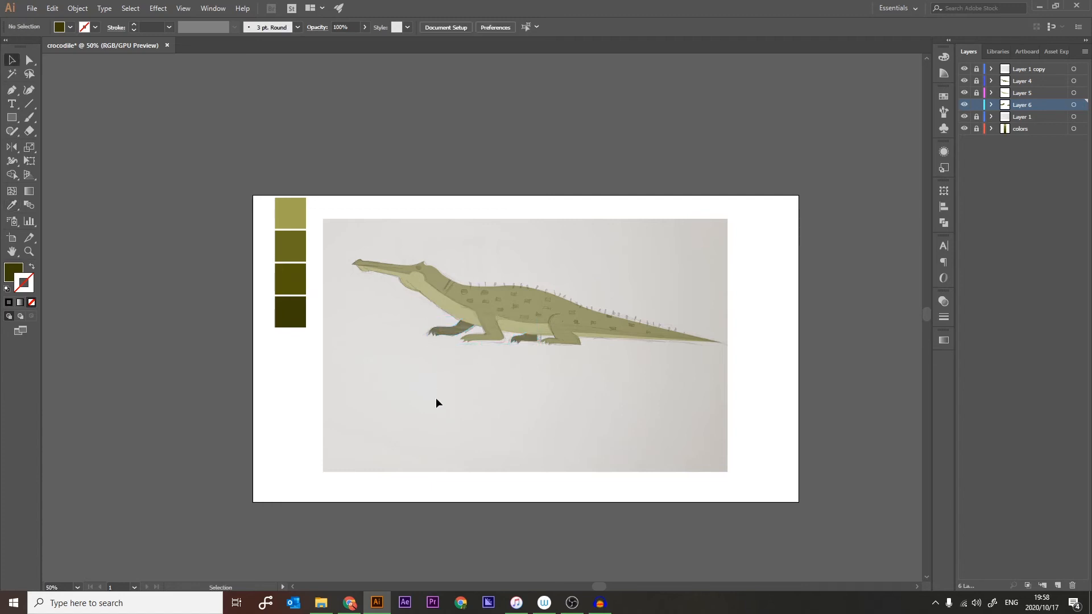
Inspect the leg colors with the Layer 1 copy overlay temporarily hidden, and create a new layer directly above Layer 6
{"action": "left_click", "coordinate": [962, 68]}
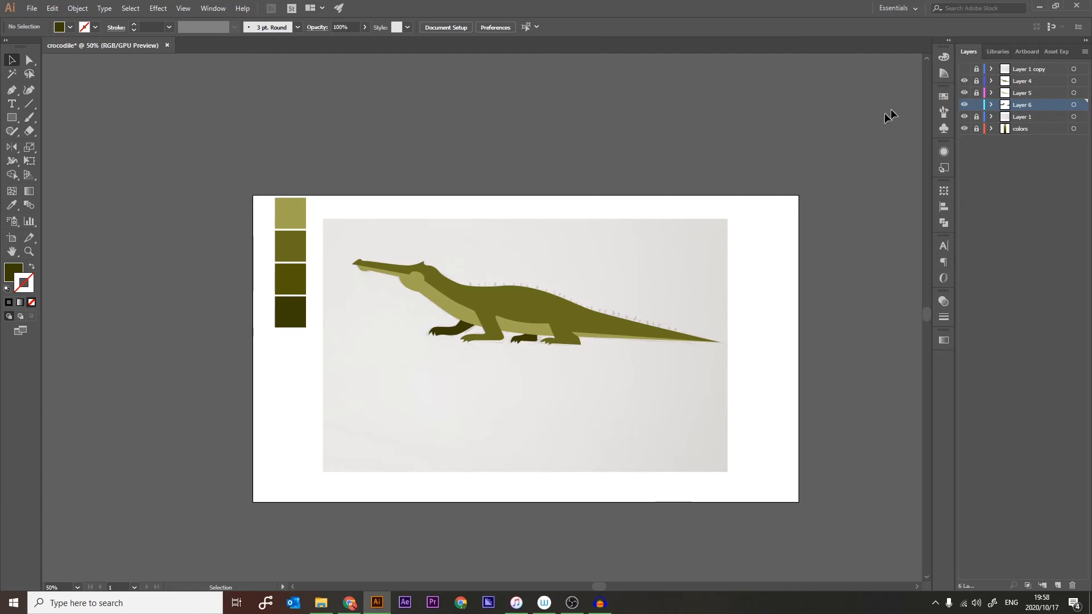
{"action": "left_click", "coordinate": [963, 69]}
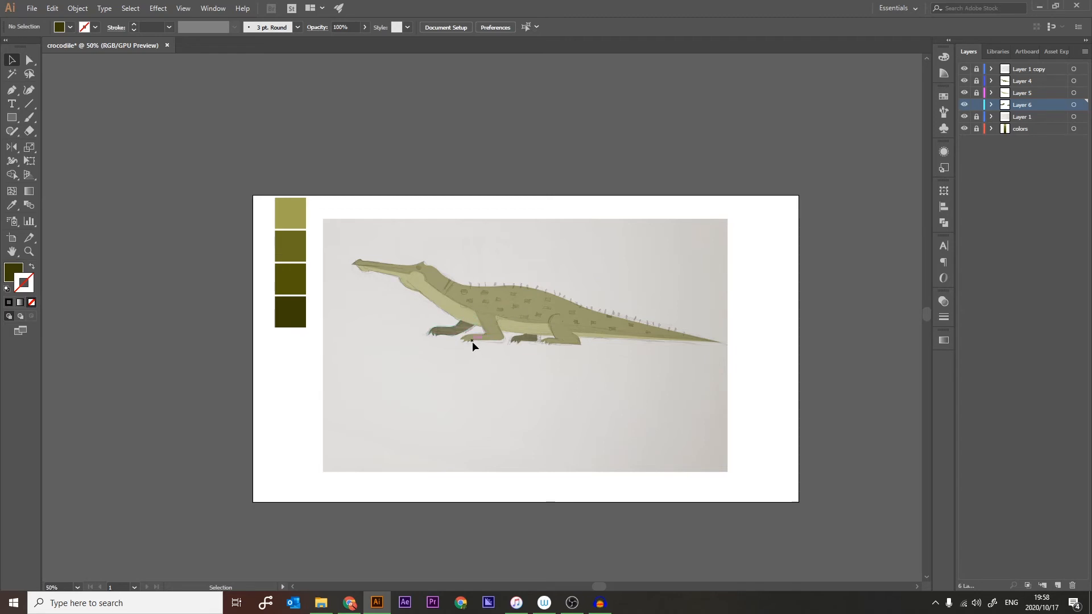
{"action": "left_click", "coordinate": [1057, 586]}
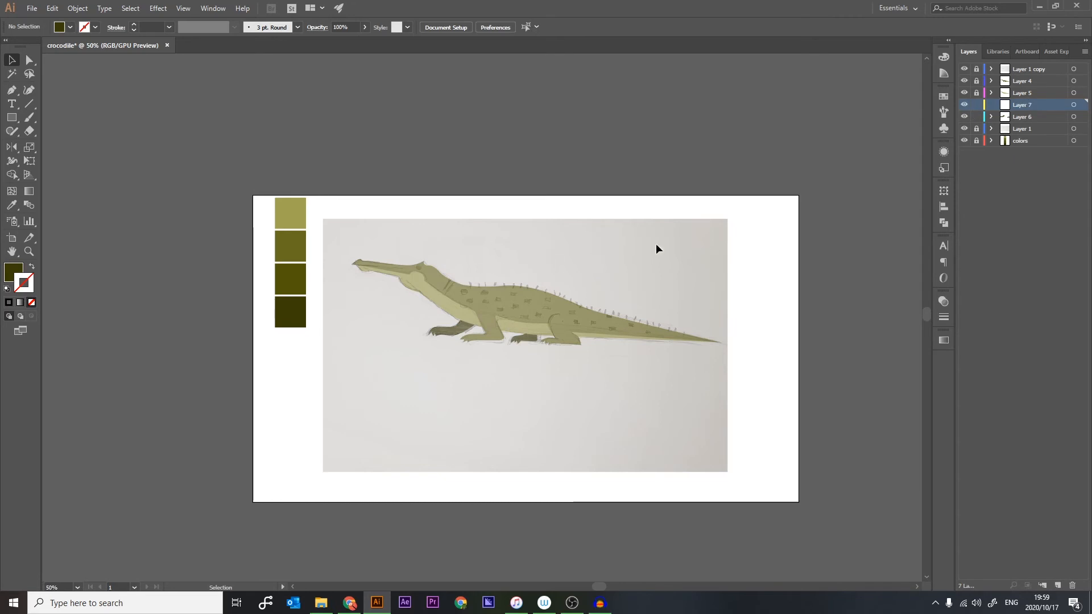
Lock Layer 6 and draw a circle about 14.6 pt across on Layer 7, positioned over the sketched eye
{"action": "left_click", "coordinate": [976, 116]}
{"action": "scroll", "coordinate": [483, 307], "scroll_direction": "up", "scroll_amount": 3}
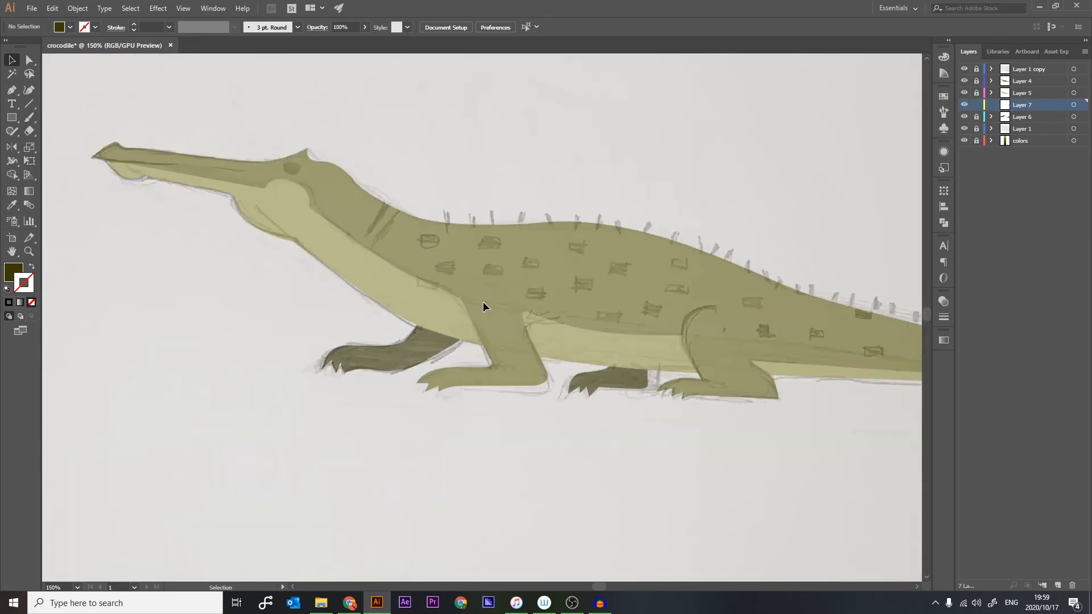
{"action": "key", "text": "h"}
{"action": "left_click_drag", "start_coordinate": [728, 358], "coordinate": [793, 398]}
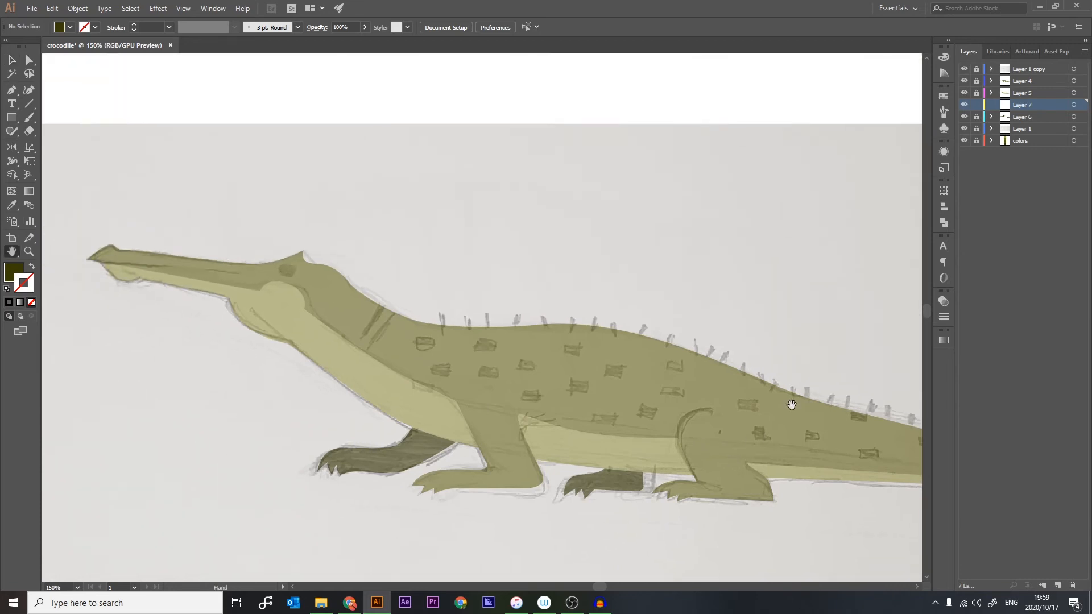
{"action": "key", "text": "l"}
{"action": "left_click_drag", "start_coordinate": [290, 266], "coordinate": [293, 275]}
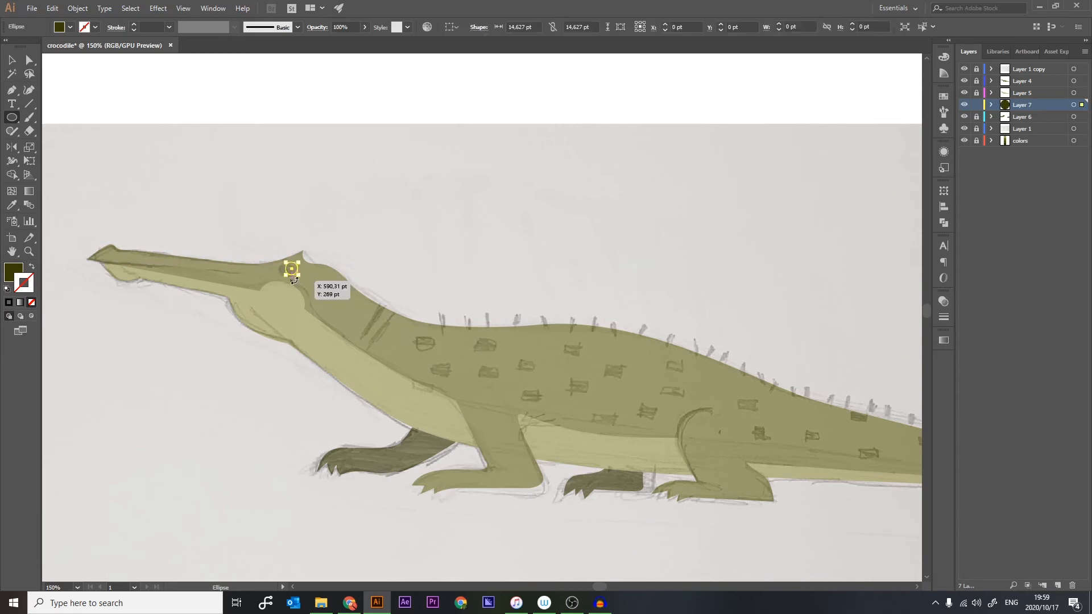
{"action": "key", "text": "v"}
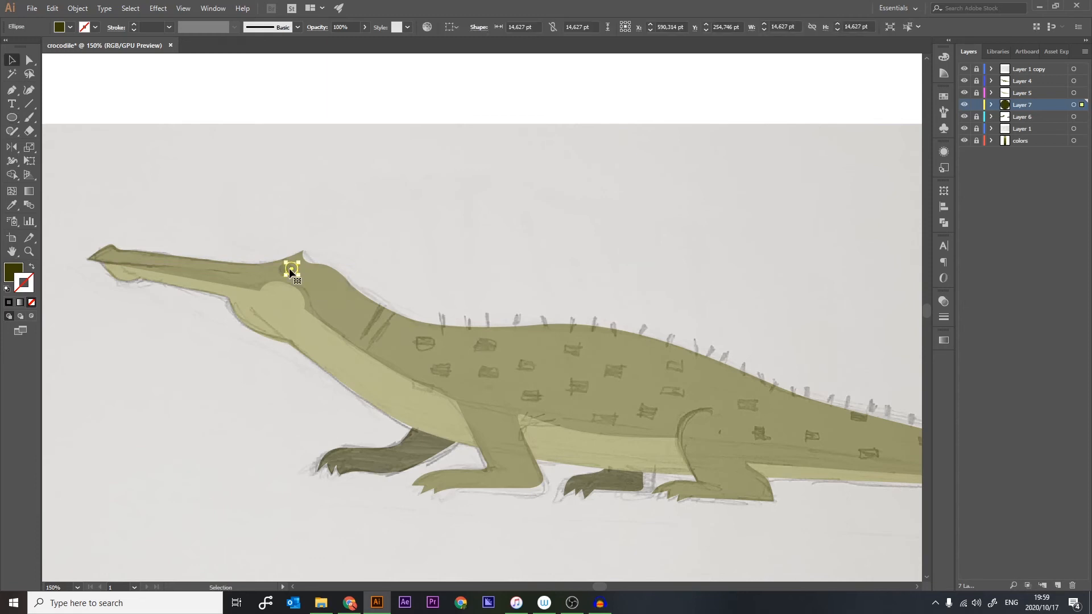
{"action": "left_click_drag", "start_coordinate": [293, 275], "coordinate": [287, 271]}
Fill the eye circle with the color sampled from the far front leg, and move Layer 7 directly above Layer 4
{"action": "key", "text": "i"}
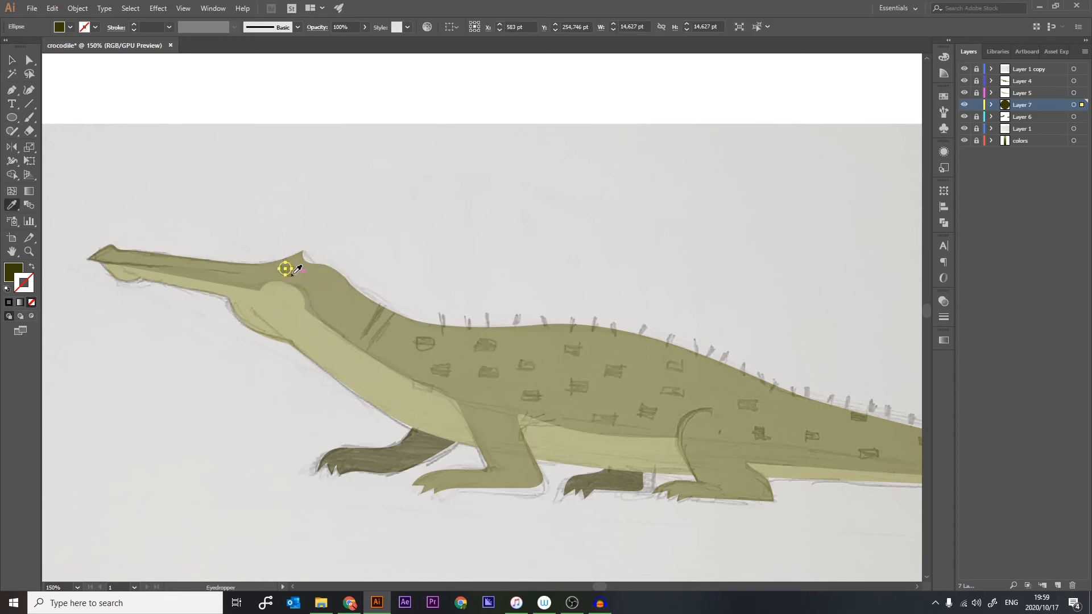
{"action": "left_click", "coordinate": [415, 438]}
{"action": "key", "text": "v"}
{"action": "key", "text": "ctrl+shift+a"}
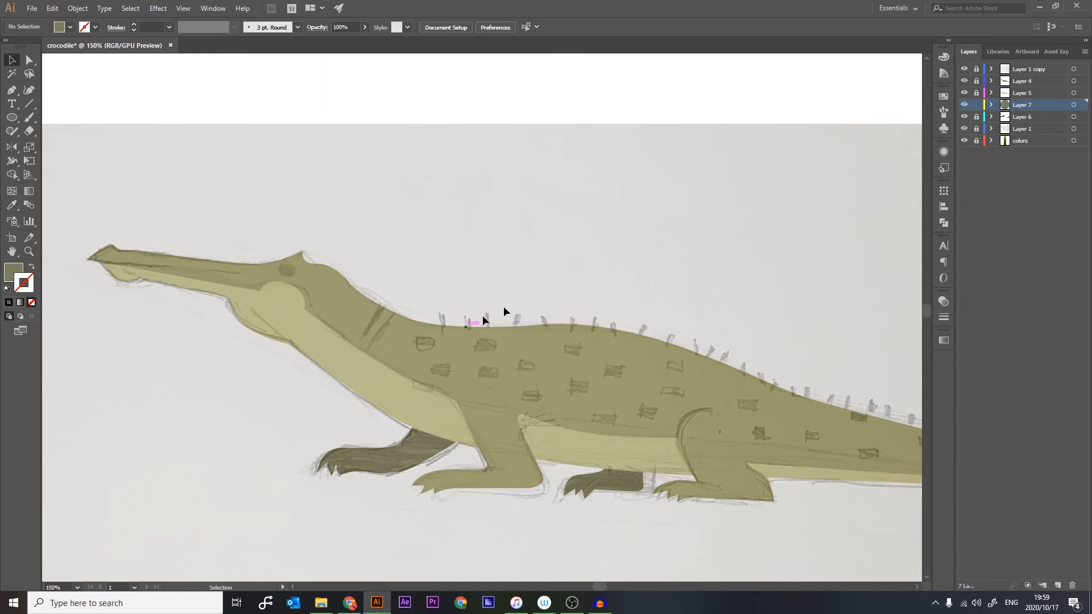
{"action": "left_click_drag", "start_coordinate": [1028, 108], "coordinate": [1031, 78]}
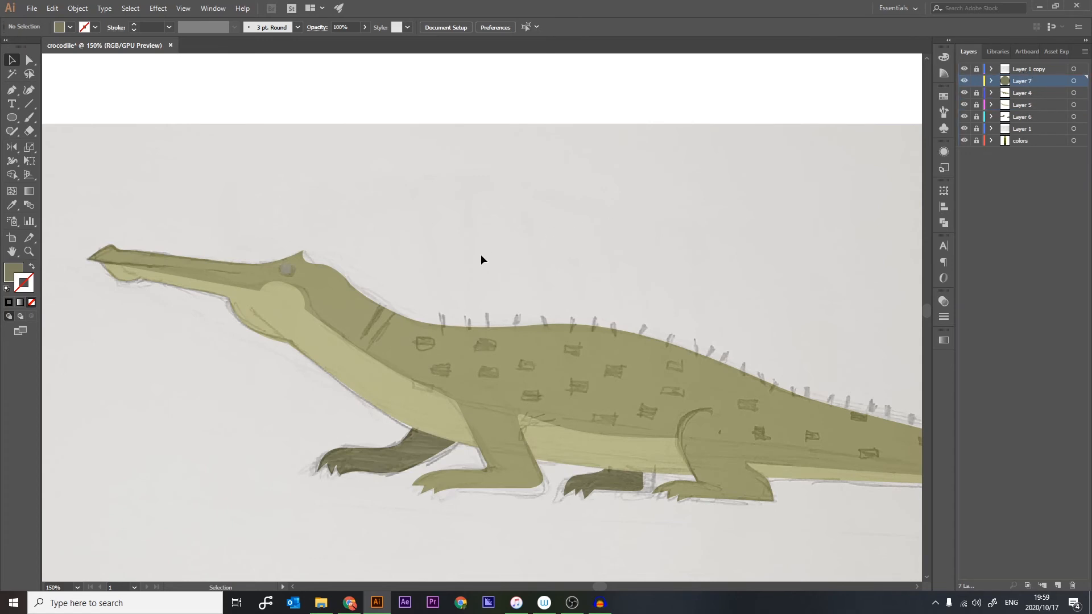
Draw filled rectangles over the sketched skin patches on the body, from the shoulder to the start of the tail
{"action": "key", "text": "m"}
{"action": "mouse_move", "coordinate": [418, 339]}
{"action": "left_mouse_down"}
{"action": "mouse_move", "coordinate": [454, 369]}
{"action": "mouse_move", "coordinate": [479, 344]}
{"action": "mouse_move", "coordinate": [496, 352]}
{"action": "mouse_move", "coordinate": [498, 376]}
{"action": "mouse_move", "coordinate": [533, 371]}
{"action": "mouse_move", "coordinate": [539, 401]}
{"action": "mouse_move", "coordinate": [630, 376]}
{"action": "left_mouse_up"}
{"action": "left_click_drag", "start_coordinate": [579, 352], "coordinate": [563, 360]}
{"action": "left_click_drag", "start_coordinate": [668, 361], "coordinate": [664, 419]}
{"action": "left_click_drag", "start_coordinate": [593, 416], "coordinate": [617, 424]}
{"action": "left_click_drag", "start_coordinate": [433, 384], "coordinate": [418, 391]}
{"action": "left_click_drag", "start_coordinate": [734, 395], "coordinate": [825, 442]}
{"action": "left_click_drag", "start_coordinate": [859, 445], "coordinate": [877, 456]}
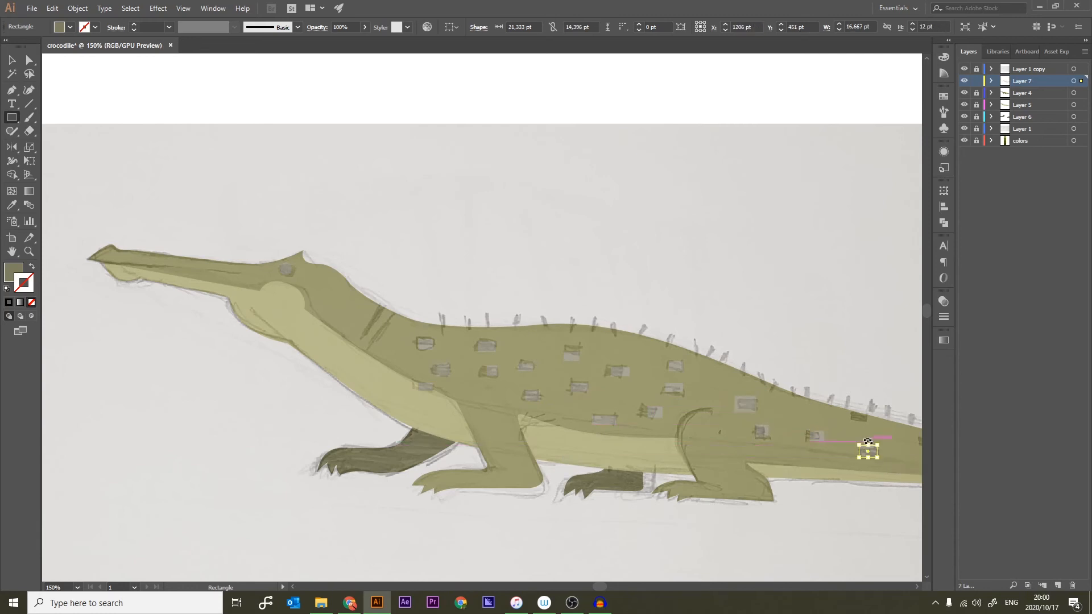
Cover the remaining tail patches with rectangles of about 18 × 8, 21.6 × 15.6 and 17.3 × 13.4 pt, and hide the Layer 1 copy overlay
{"action": "mouse_move", "coordinate": [866, 418]}
{"action": "left_mouse_down"}
{"action": "mouse_move", "coordinate": [651, 441]}
{"action": "mouse_move", "coordinate": [604, 434]}
{"action": "left_mouse_up"}
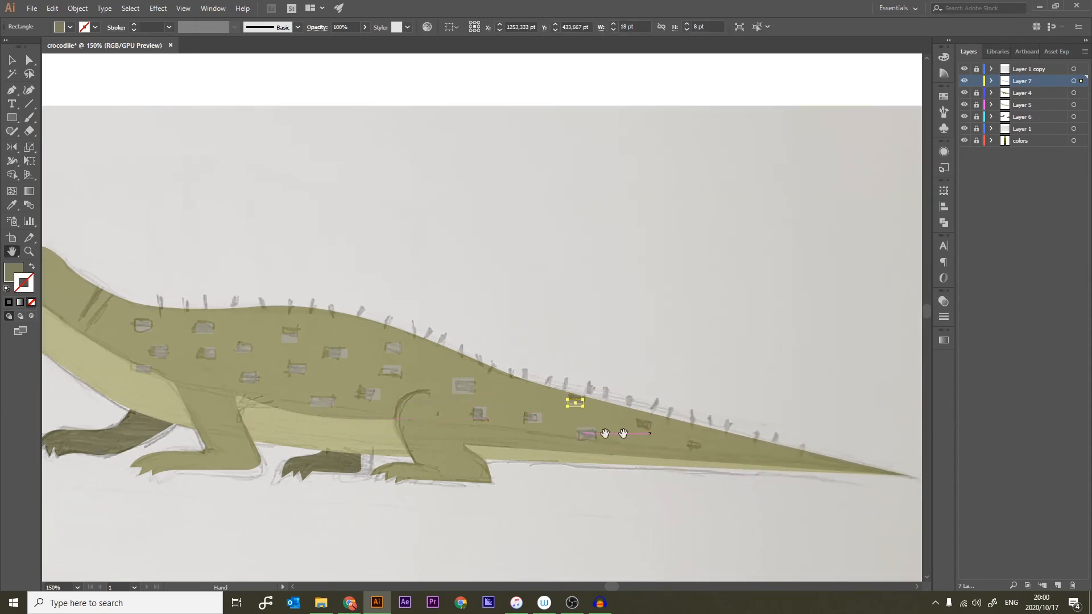
{"action": "key", "text": "v"}
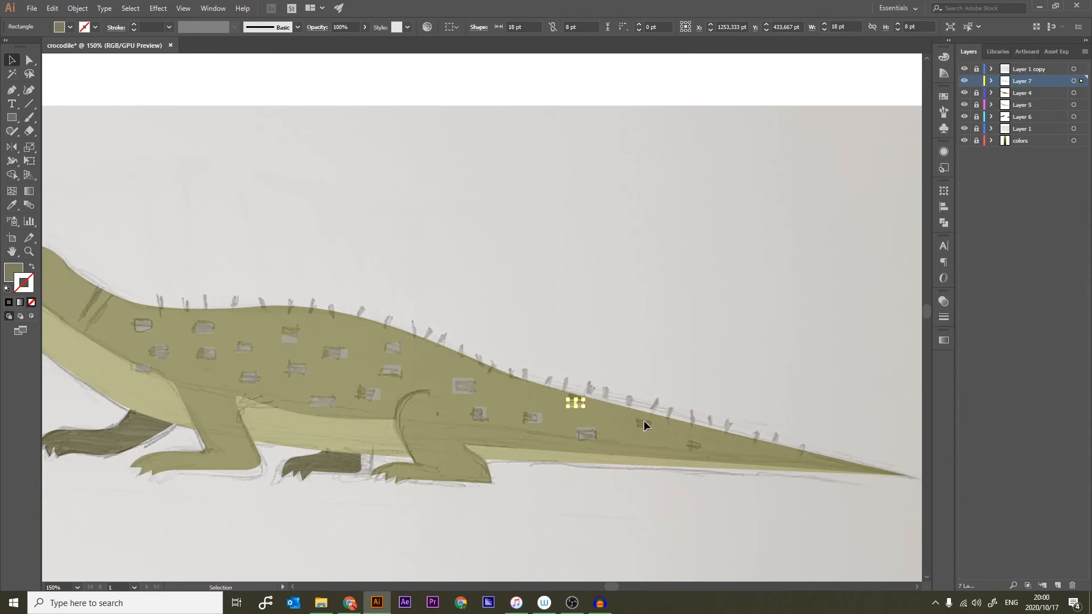
{"action": "key", "text": "p"}
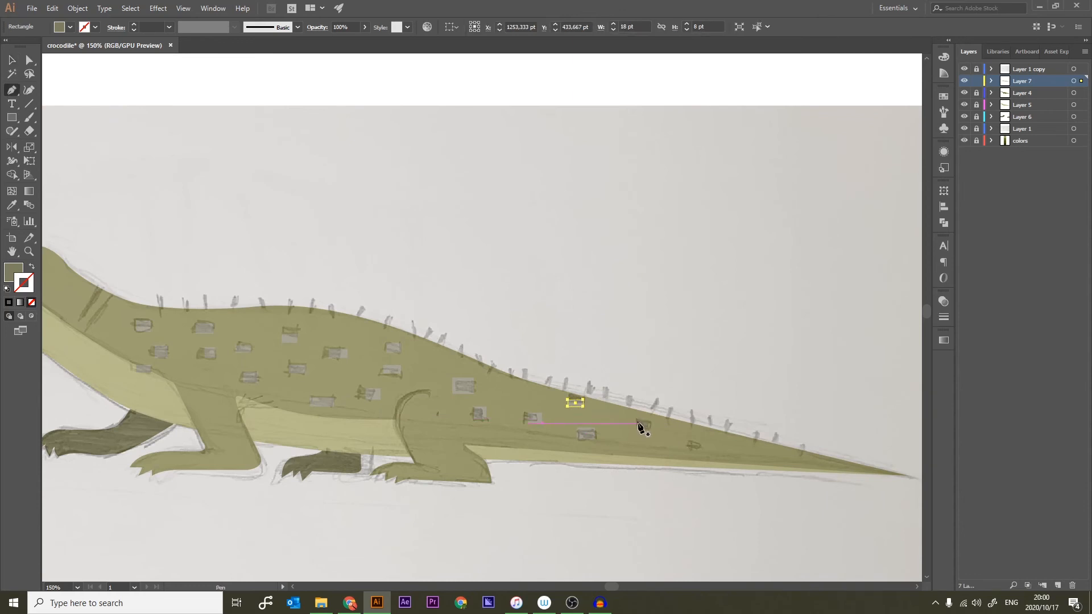
{"action": "key", "text": "l"}
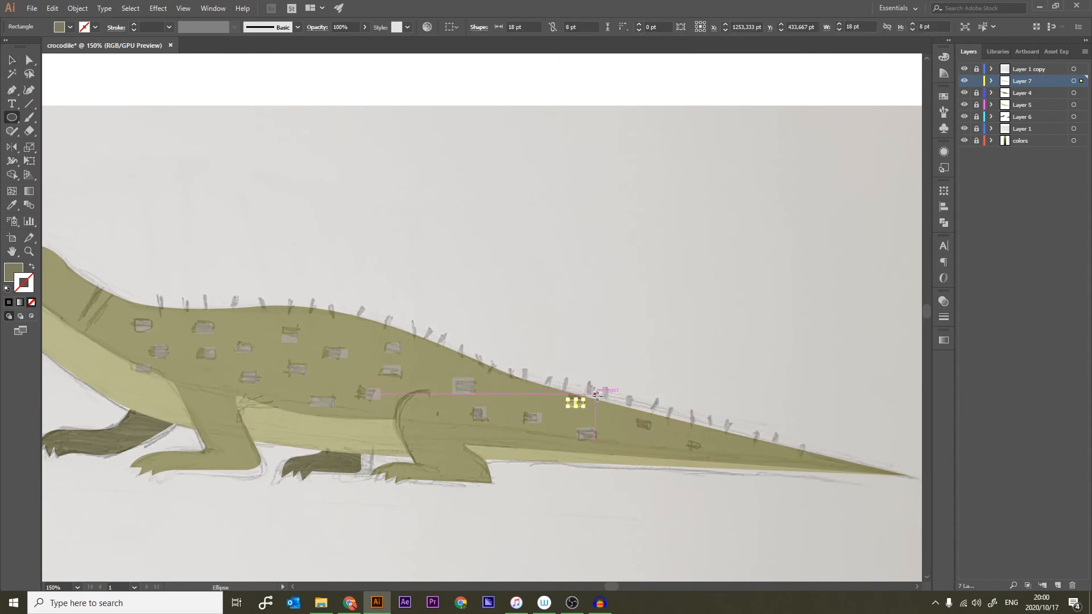
{"action": "key", "text": "m"}
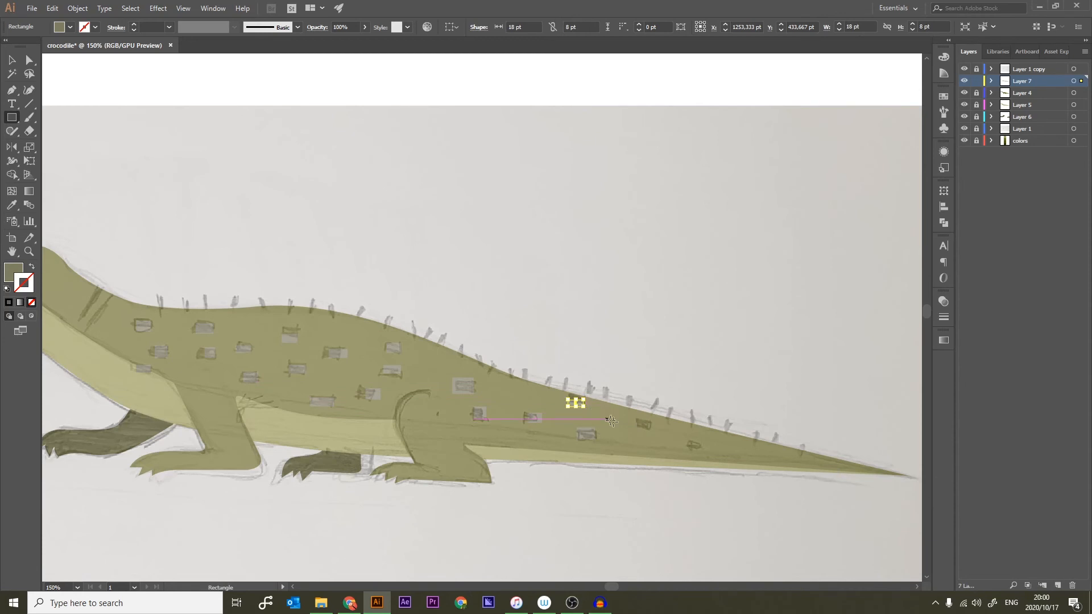
{"action": "left_click_drag", "start_coordinate": [633, 417], "coordinate": [653, 433]}
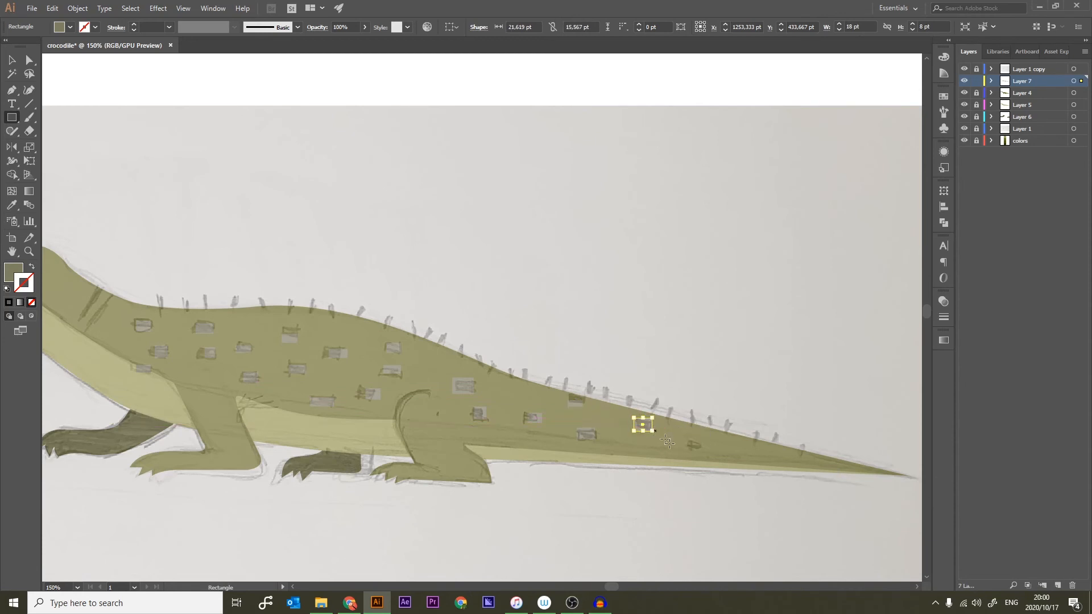
{"action": "left_click", "coordinate": [12, 119]}
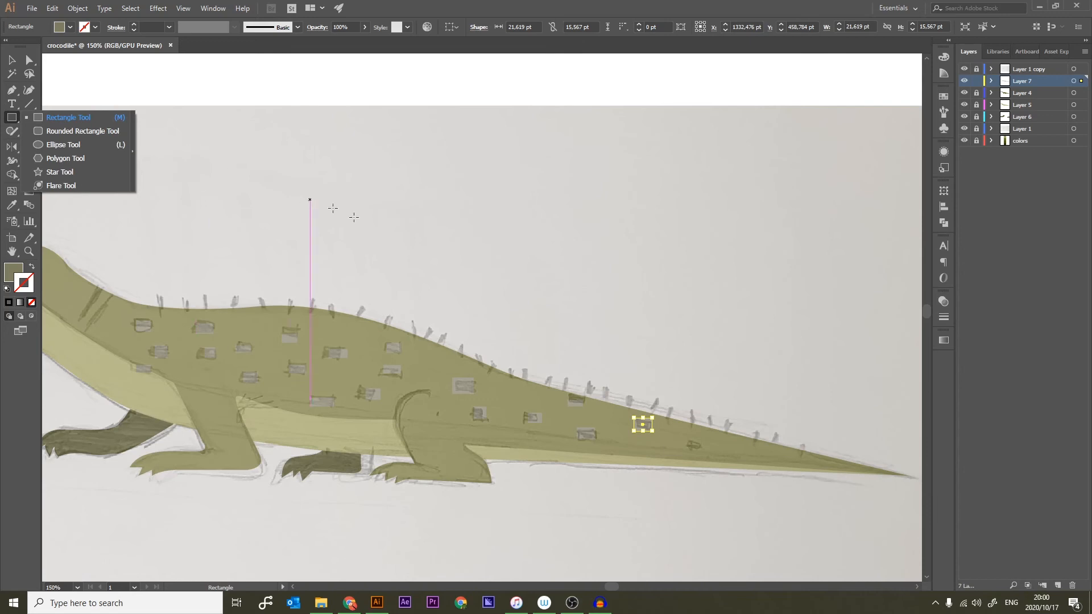
{"action": "left_click", "coordinate": [691, 442]}
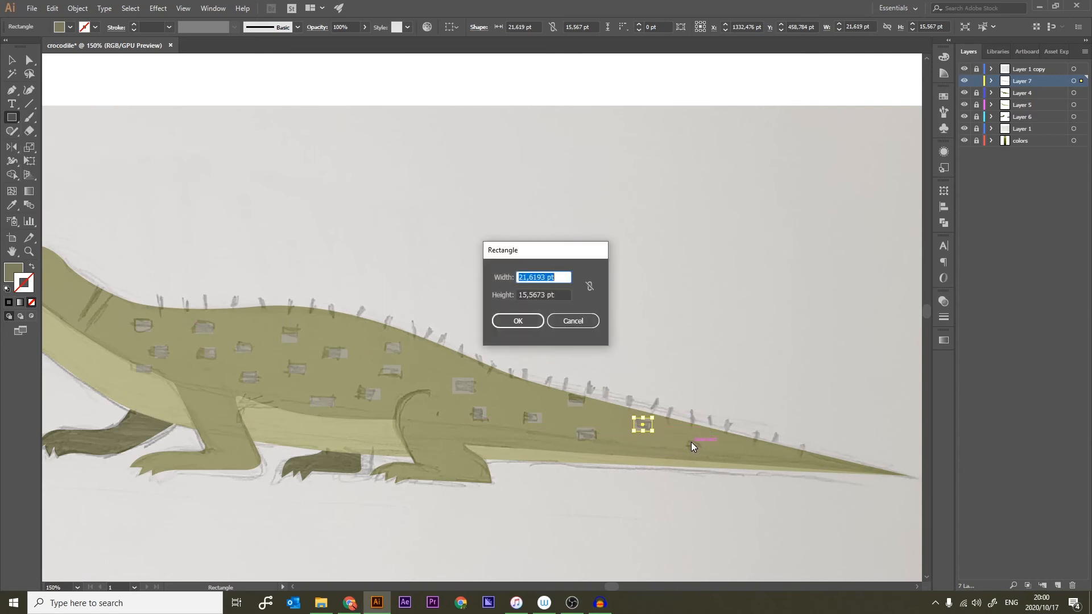
{"action": "left_click", "coordinate": [573, 321]}
{"action": "left_click_drag", "start_coordinate": [686, 441], "coordinate": [701, 452]}
{"action": "key", "text": "v"}
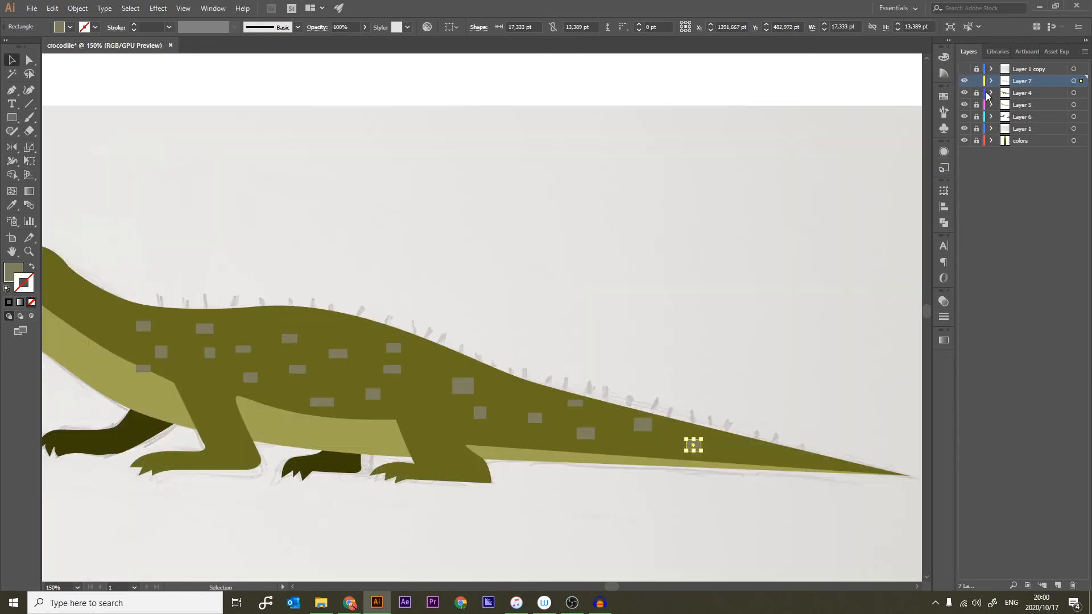
Try filling all Layer 7 shapes with the near front leg's color, followed by the far front leg's darkest olive
{"action": "key", "text": "ctrl+minus"}
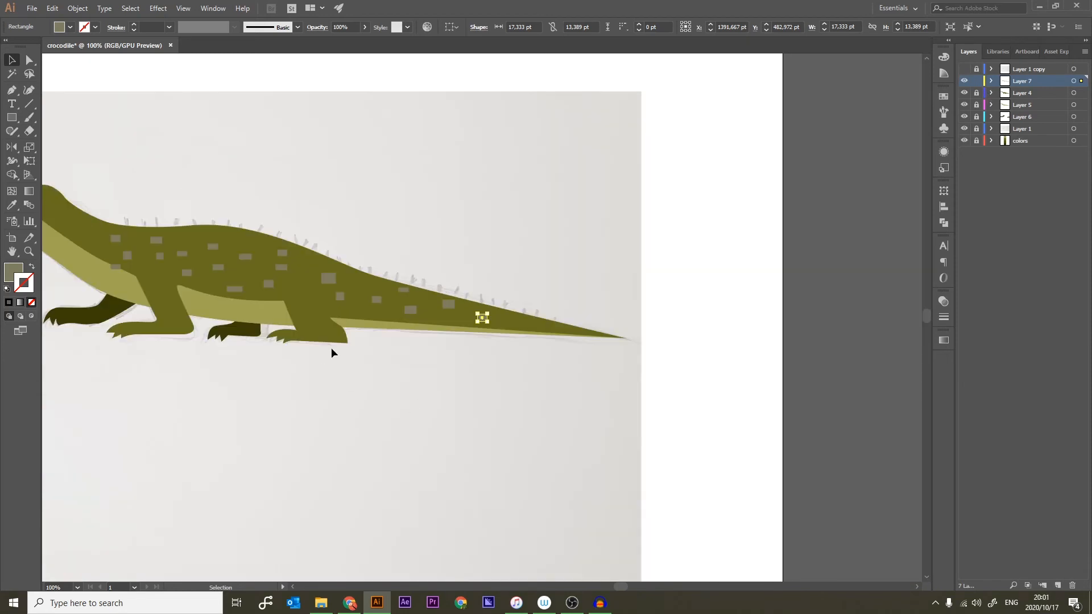
{"action": "key", "text": "b"}
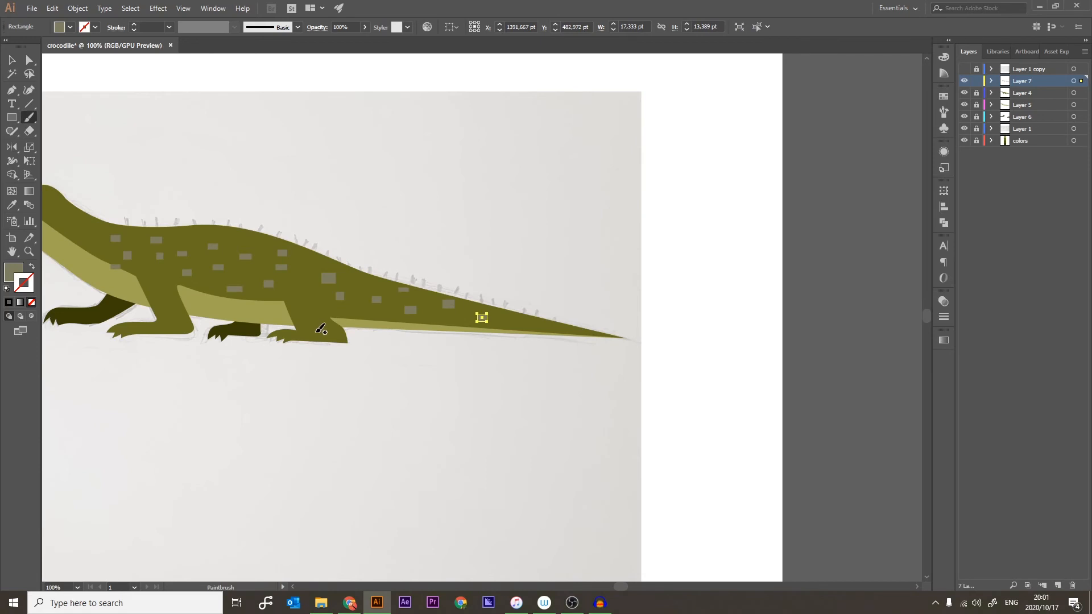
{"action": "key", "text": "v"}
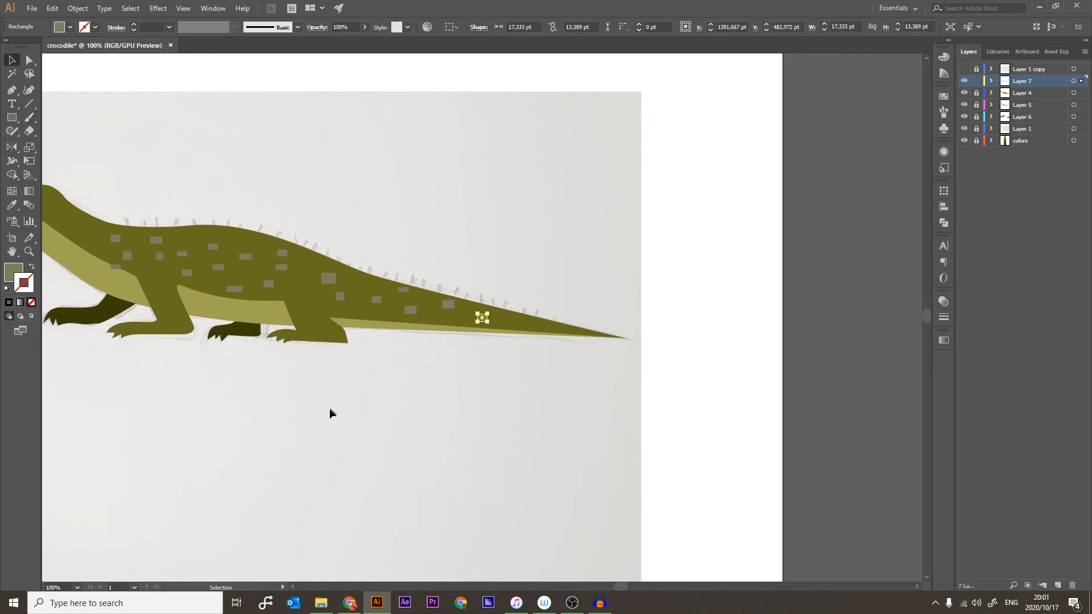
{"action": "key", "text": "space"}
{"action": "left_click_drag", "start_coordinate": [329, 409], "coordinate": [504, 470]}
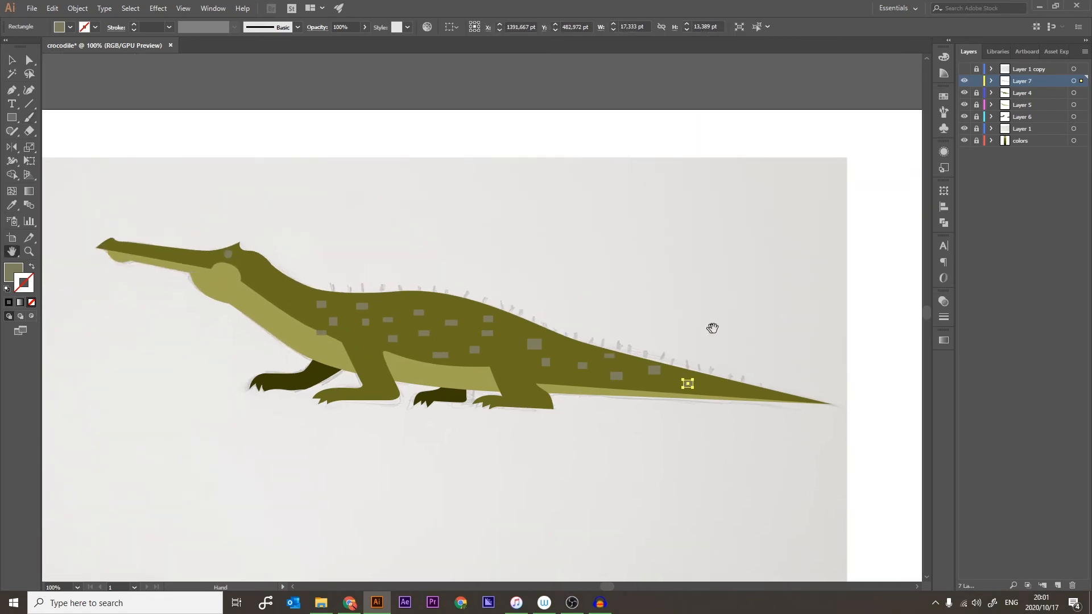
{"action": "key", "text": "a"}
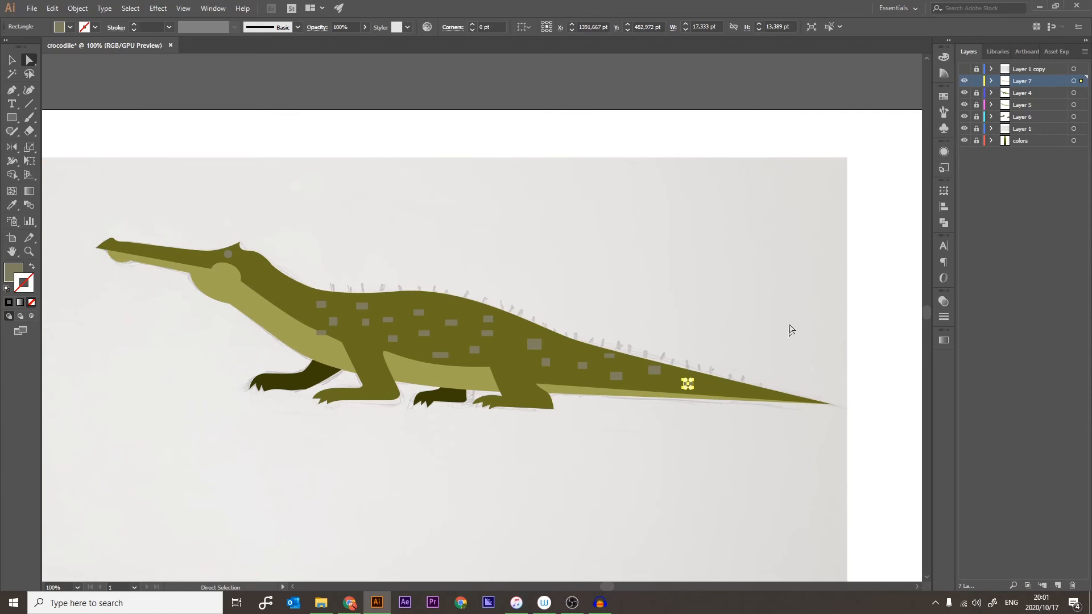
{"action": "left_click", "coordinate": [1072, 81]}
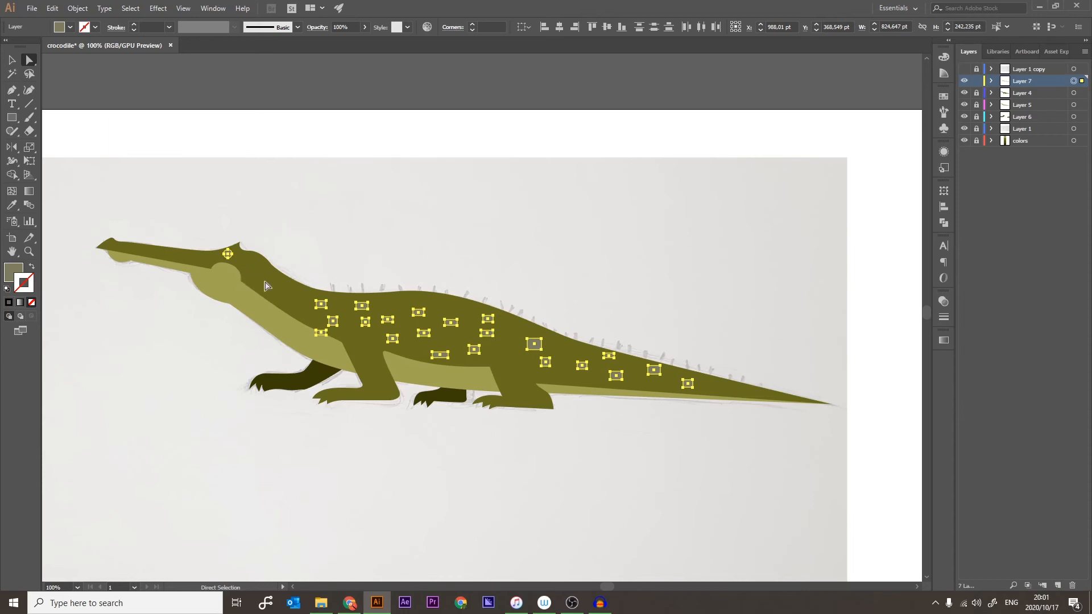
{"action": "key", "text": "h"}
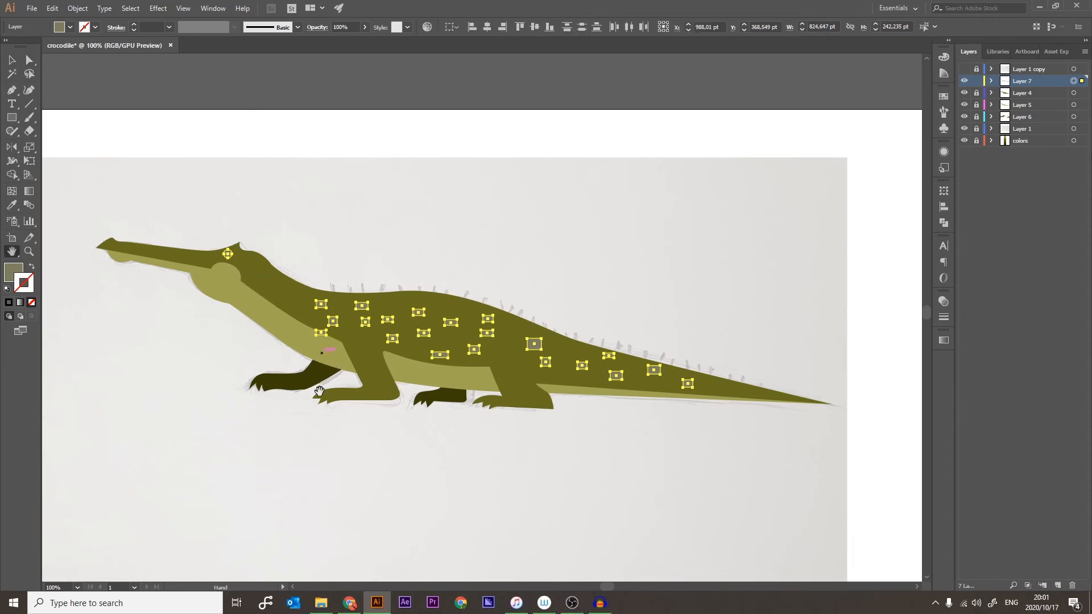
{"action": "key", "text": "o"}
{"action": "key", "text": "i"}
{"action": "left_click", "coordinate": [373, 355]}
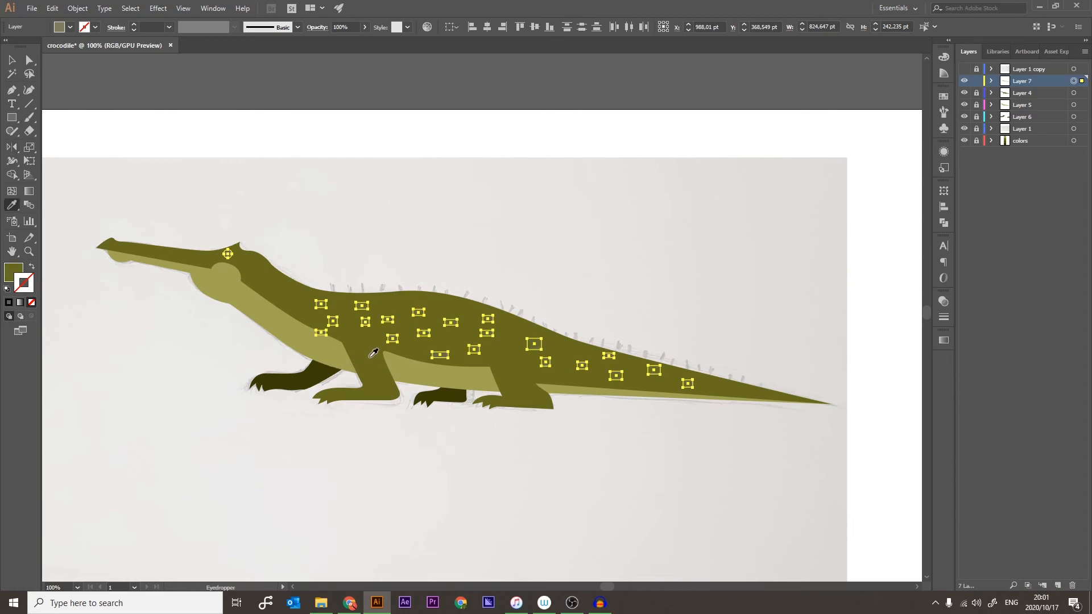
{"action": "left_click", "coordinate": [316, 373]}
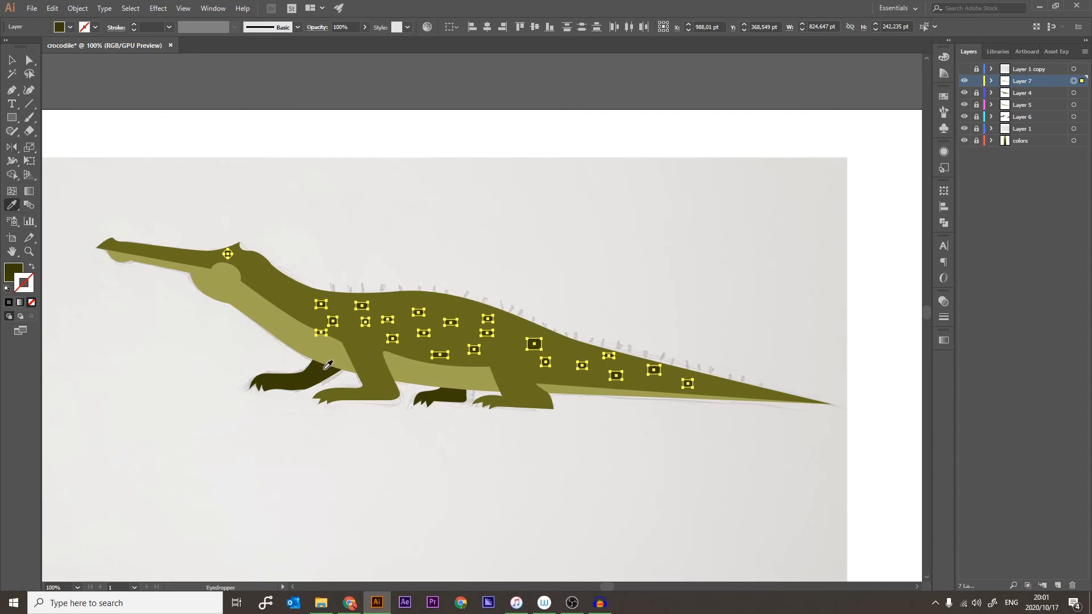
Try filling all Layer 7 shapes with the second olive swatch, and deselect them
{"action": "key", "text": "ctrl+minus"}
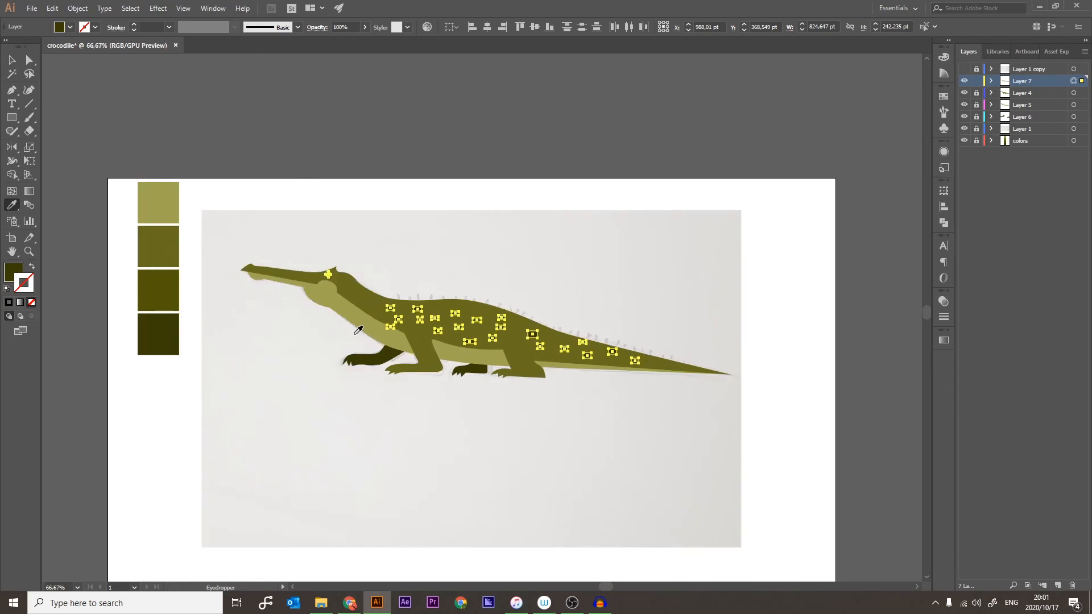
{"action": "left_click", "coordinate": [169, 239]}
{"action": "key", "text": "v"}
{"action": "left_click", "coordinate": [235, 357]}
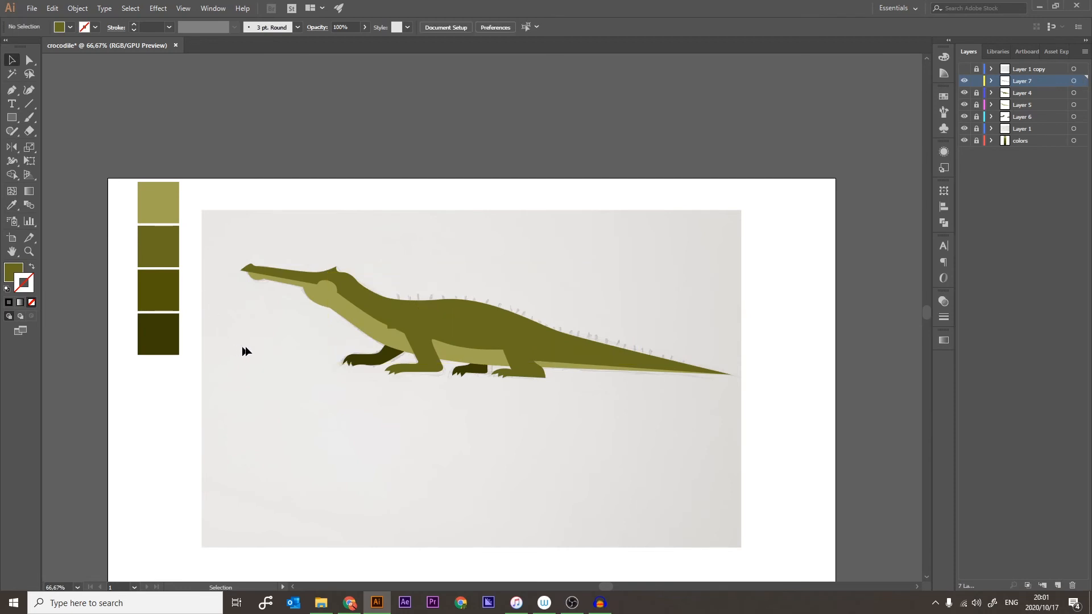
Fill the eye and all skin patches on Layer 7 with the third, second-darkest olive swatch, and deselect them
{"action": "left_click", "coordinate": [1073, 81]}
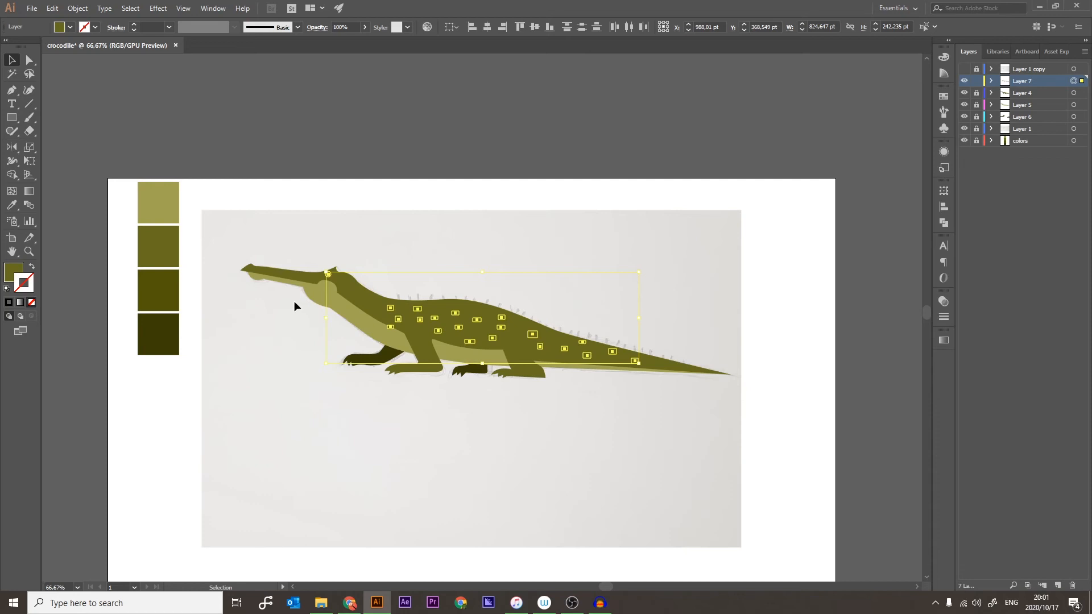
{"action": "key", "text": "o"}
{"action": "key", "text": "i"}
{"action": "left_click", "coordinate": [169, 288]}
{"action": "key", "text": "b"}
{"action": "key", "text": "v"}
{"action": "left_click", "coordinate": [321, 421]}
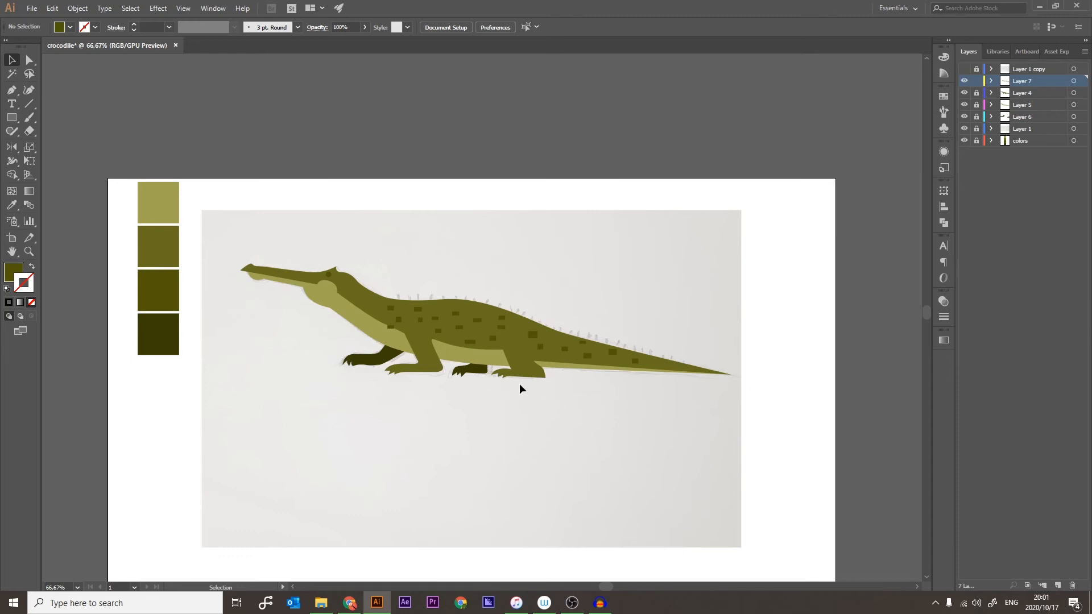
Draw an extra skin patch rectangle at the top of the near hind leg, and deselect it
{"action": "left_click", "coordinate": [533, 336]}
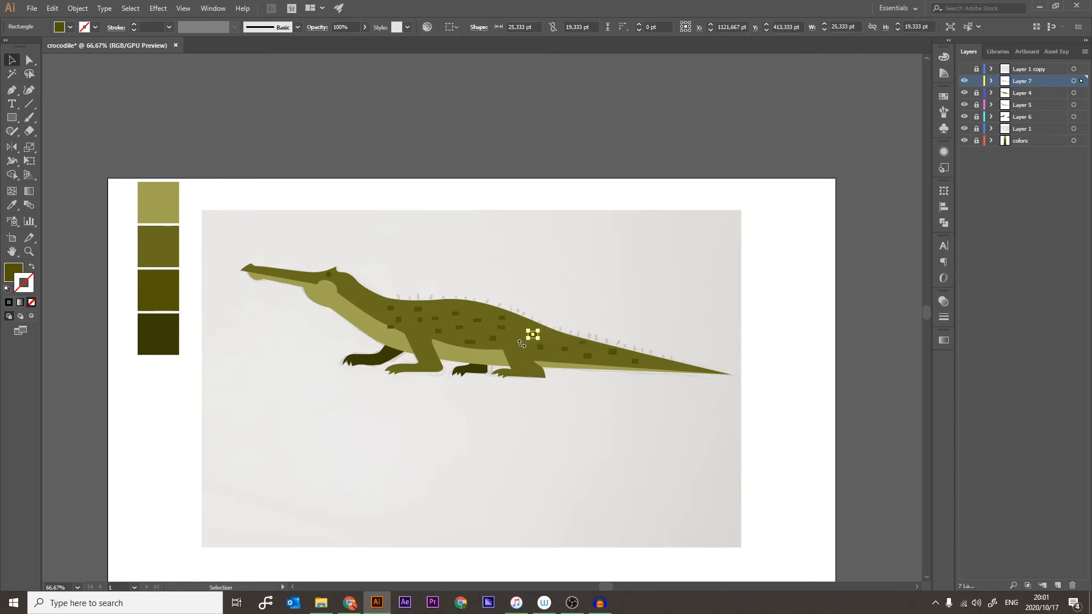
{"action": "key", "text": "m"}
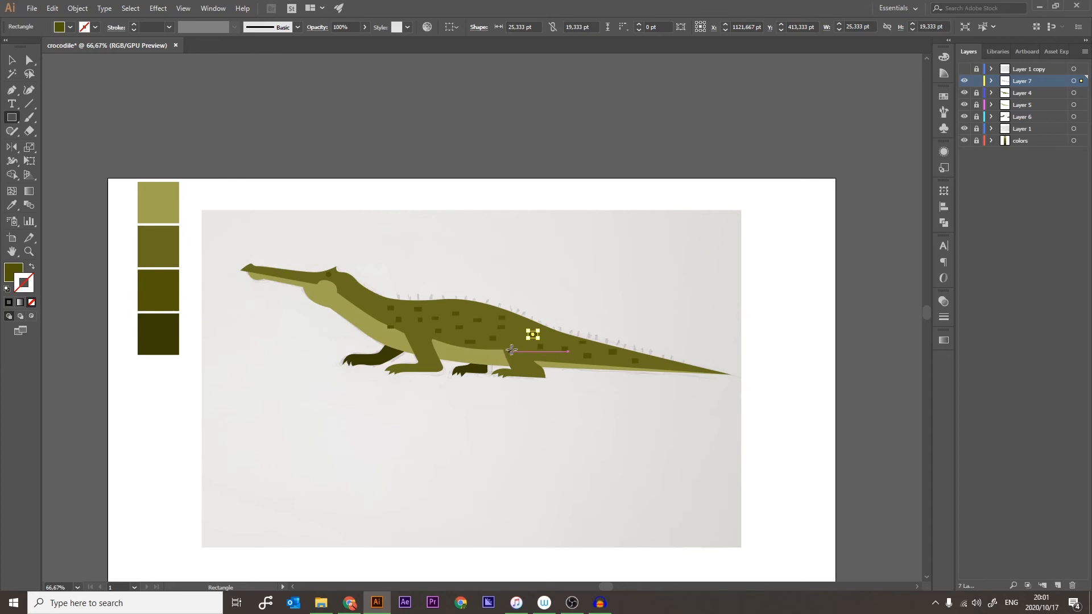
{"action": "left_click_drag", "start_coordinate": [513, 347], "coordinate": [524, 351]}
{"action": "key", "text": "v"}
{"action": "left_click", "coordinate": [514, 339]}
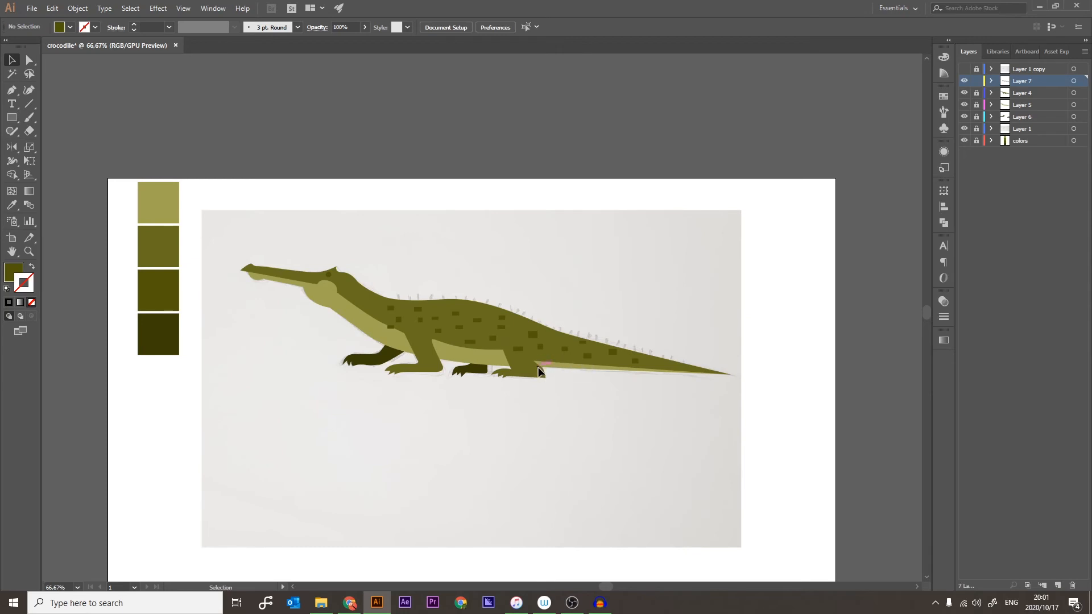
Add small skin patches along the tail, including two squares of about 11 × 11 pt toward its tip, and deselect them
{"action": "key", "text": "m"}
{"action": "left_click_drag", "start_coordinate": [552, 335], "coordinate": [557, 338]}
{"action": "left_click_drag", "start_coordinate": [618, 361], "coordinate": [623, 365]}
{"action": "left_click", "coordinate": [656, 362]}
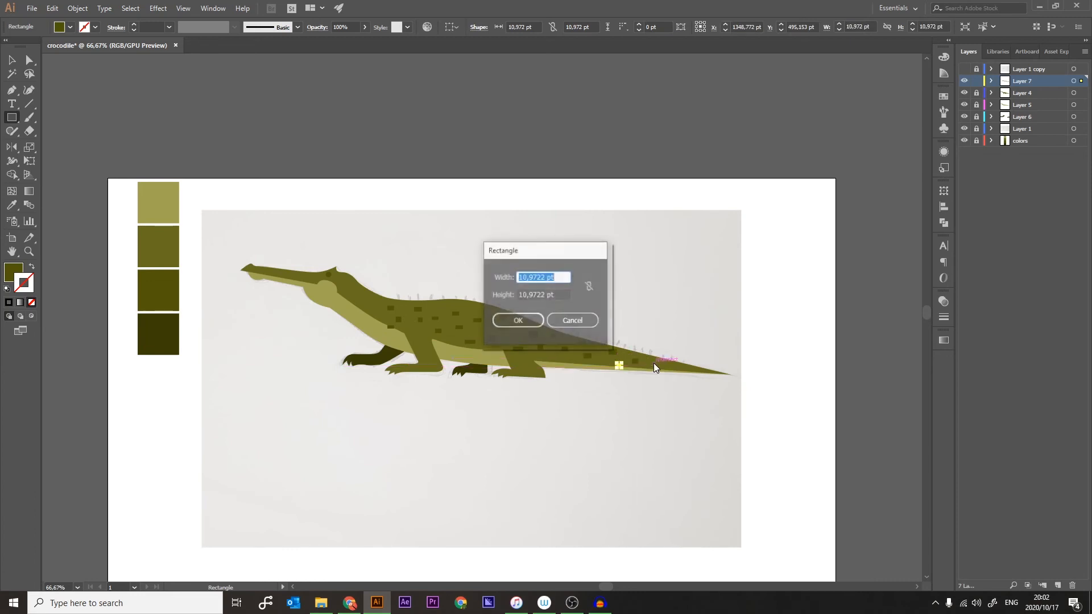
{"action": "left_click", "coordinate": [518, 321]}
{"action": "key", "text": "v"}
{"action": "left_click", "coordinate": [603, 411]}
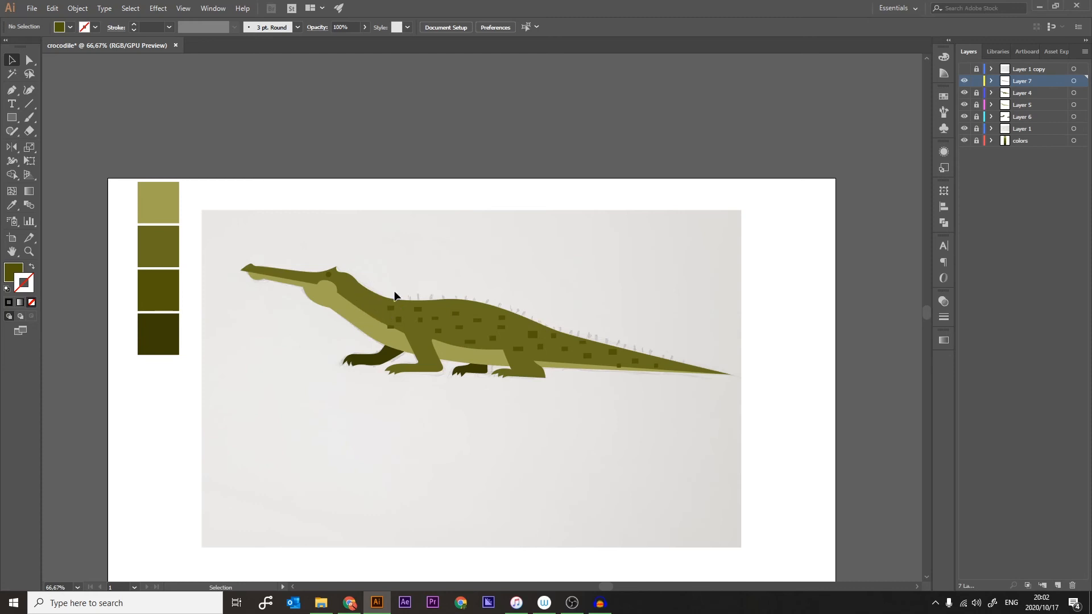
Add a new Layer 8 directly above Layer 7, and lock Layer 7
{"action": "left_click", "coordinate": [1057, 584]}
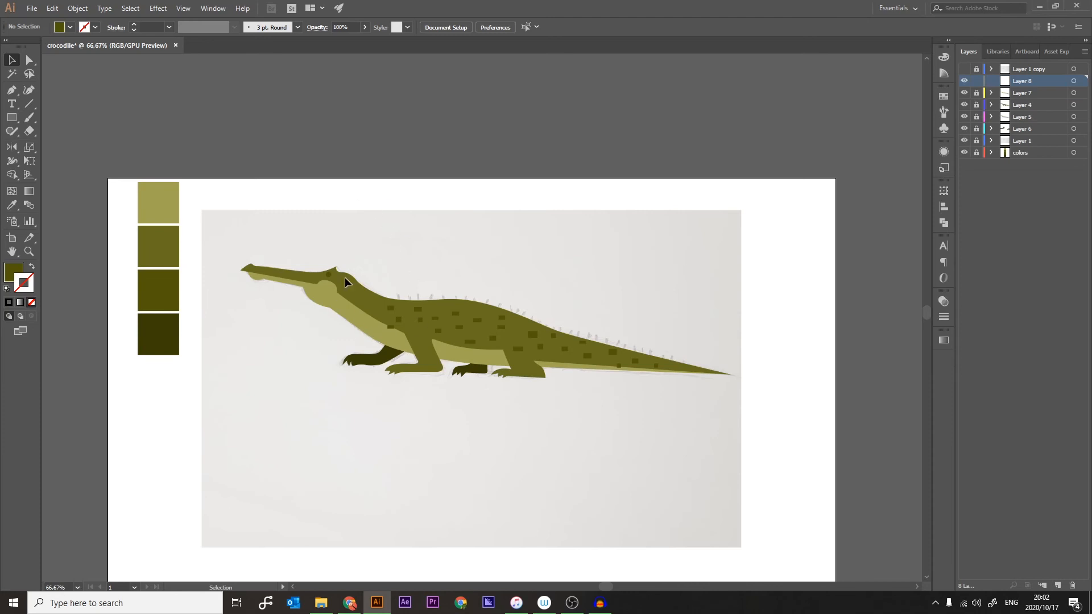
{"action": "key", "text": "ctrl+minus"}
{"action": "key", "text": "ctrl+plus"}
{"action": "key", "text": "ctrl+plus"}
{"action": "key", "text": "j"}
{"action": "left_click_drag", "start_coordinate": [428, 327], "coordinate": [491, 345]}
{"action": "type", "text": "h"}
{"action": "left_click", "coordinate": [657, 251]}
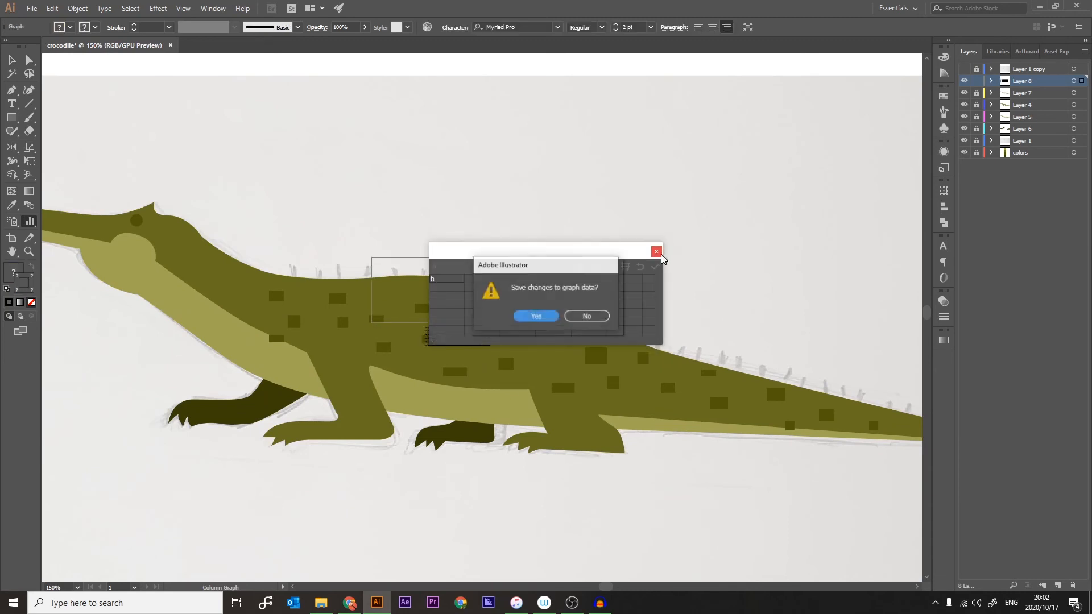
{"action": "left_click", "coordinate": [537, 316]}
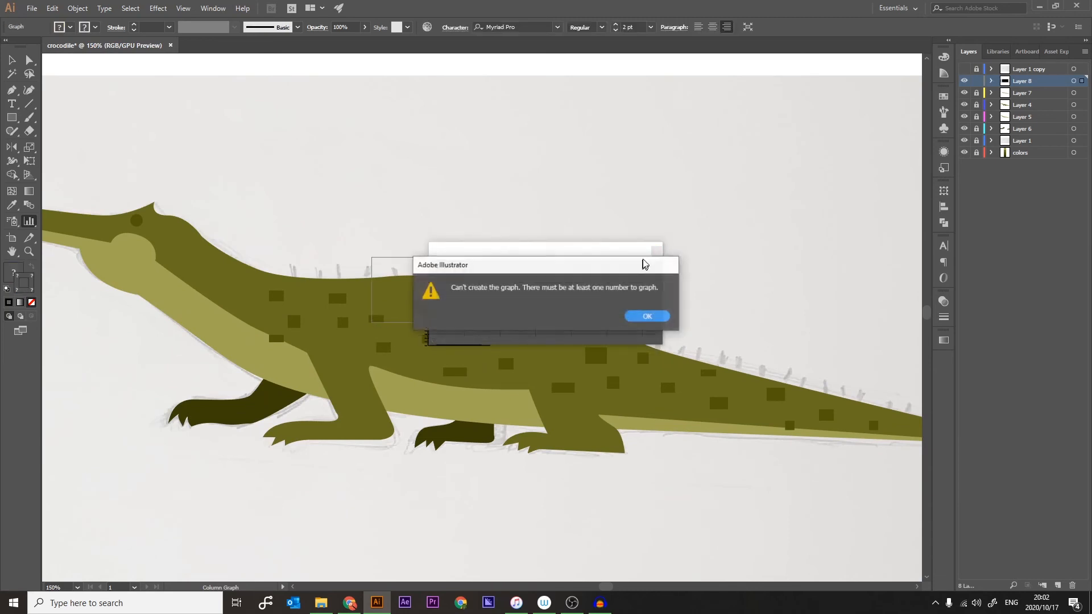
{"action": "left_click", "coordinate": [646, 317]}
{"action": "left_click", "coordinate": [656, 252]}
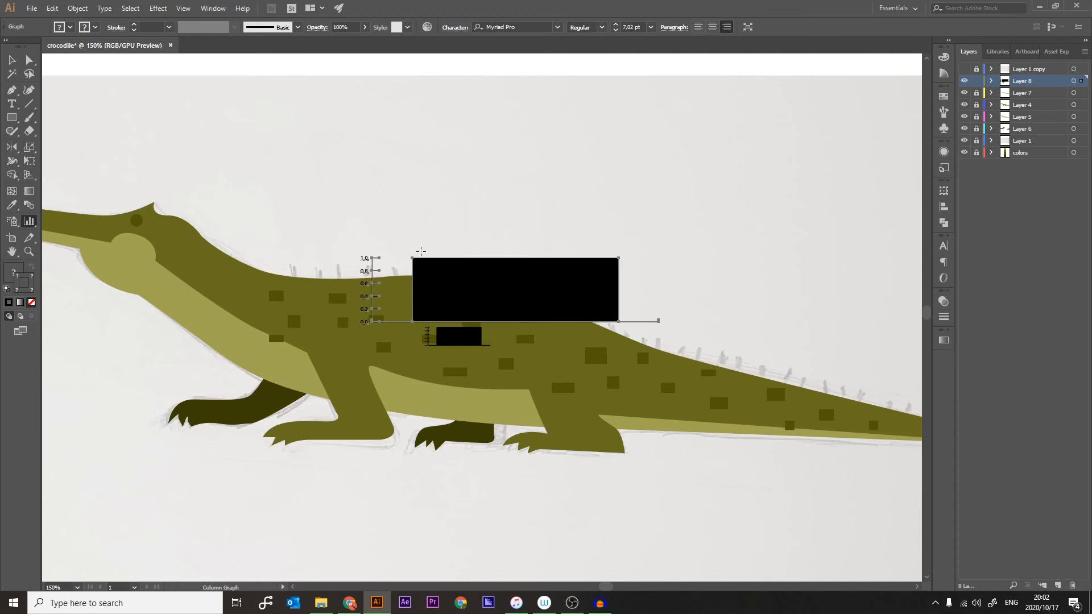
{"action": "key", "text": "Delete"}
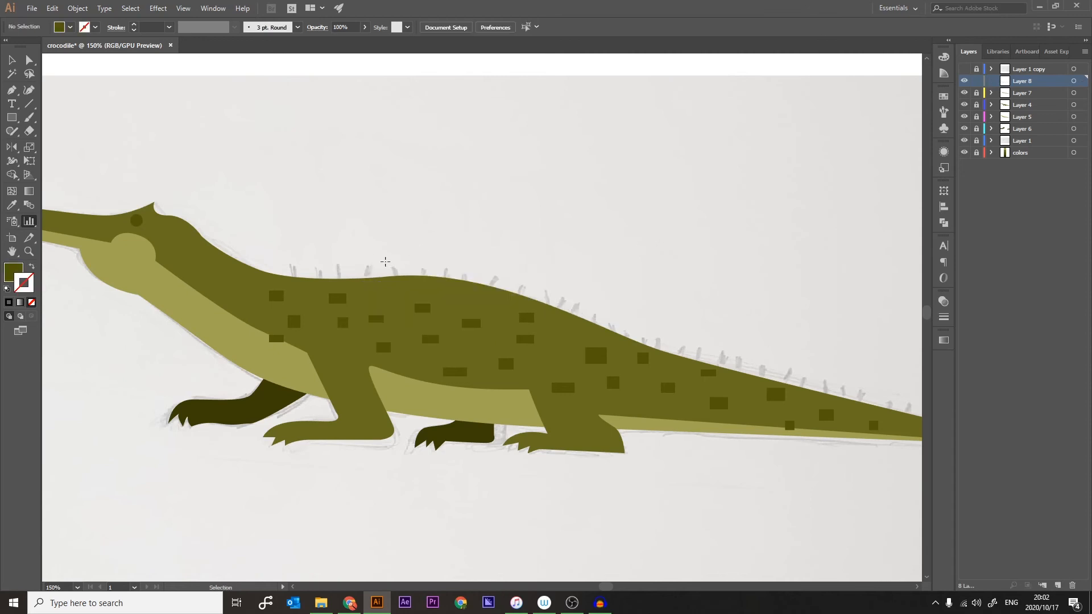
Draw a slanted straight line about 54 pt long at the base of the neck, and show the Layer 1 copy sketch overlay
{"action": "key", "text": "p"}
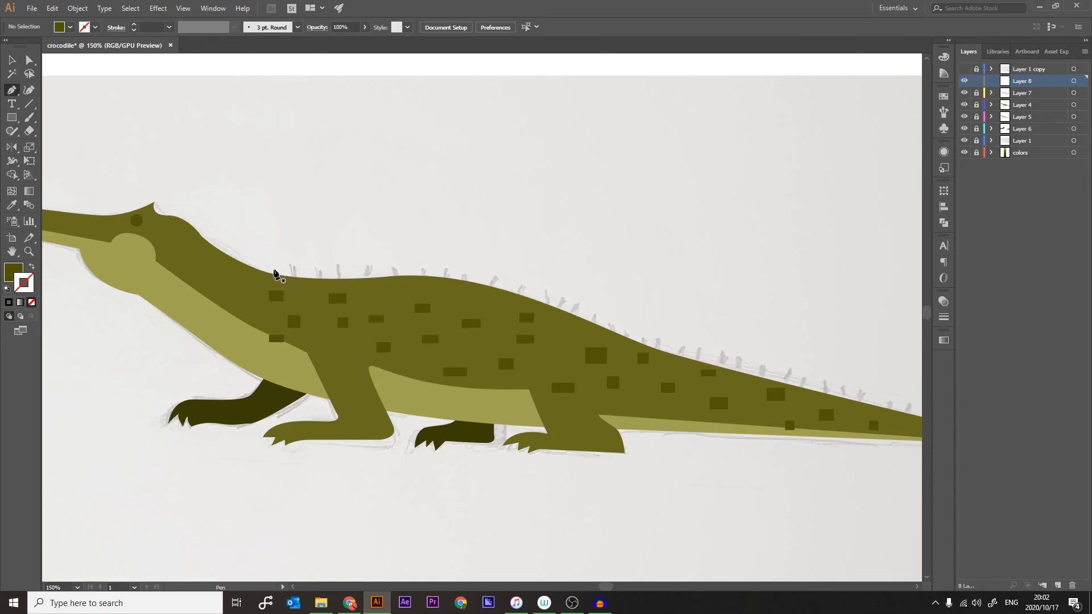
{"action": "left_click", "coordinate": [269, 270]}
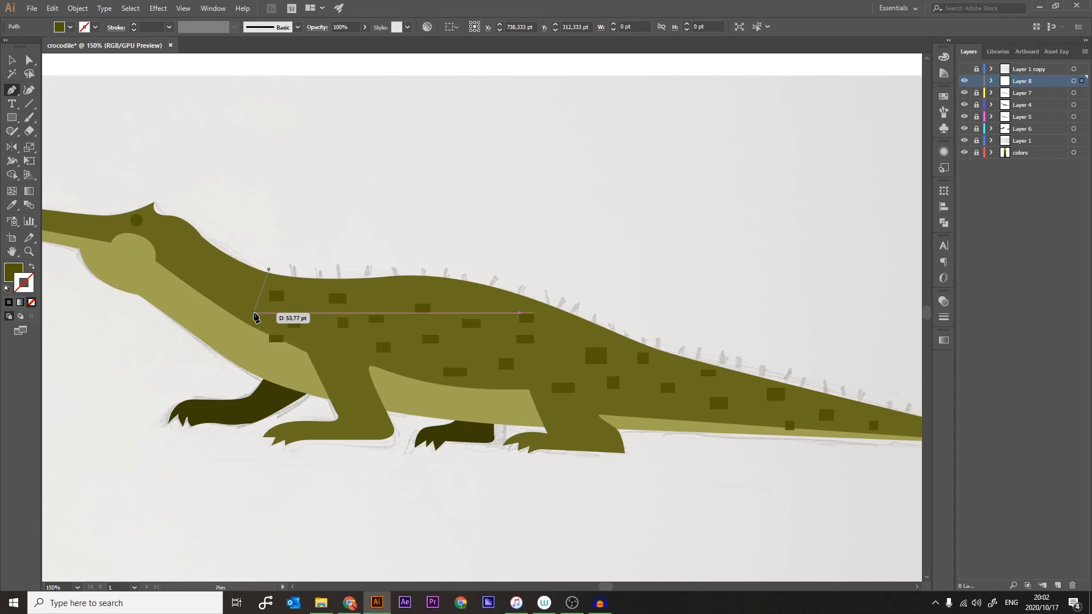
{"action": "left_click", "coordinate": [253, 312]}
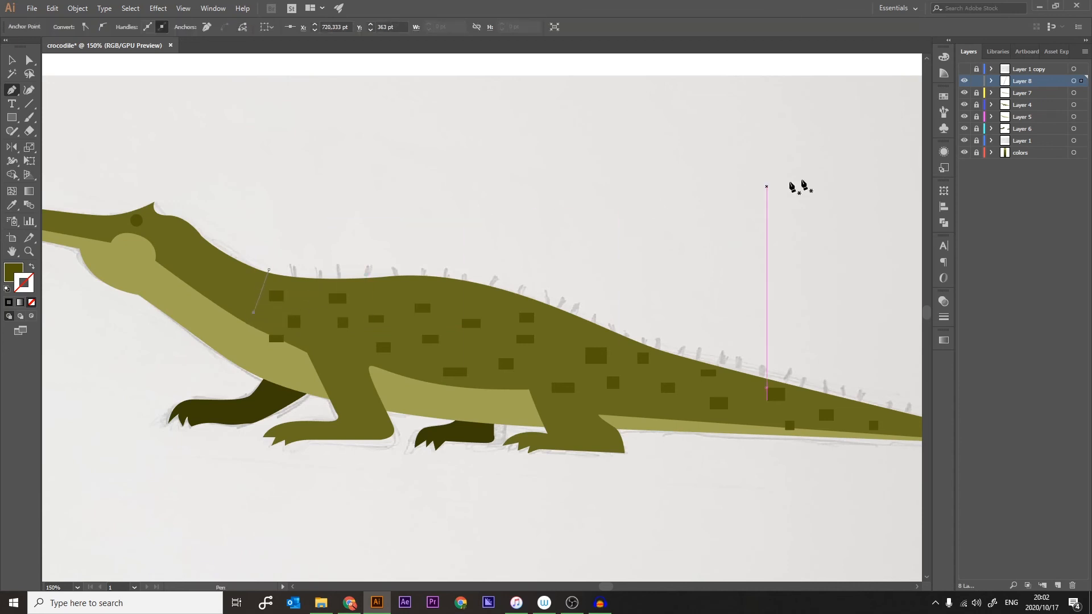
{"action": "left_click", "coordinate": [965, 69]}
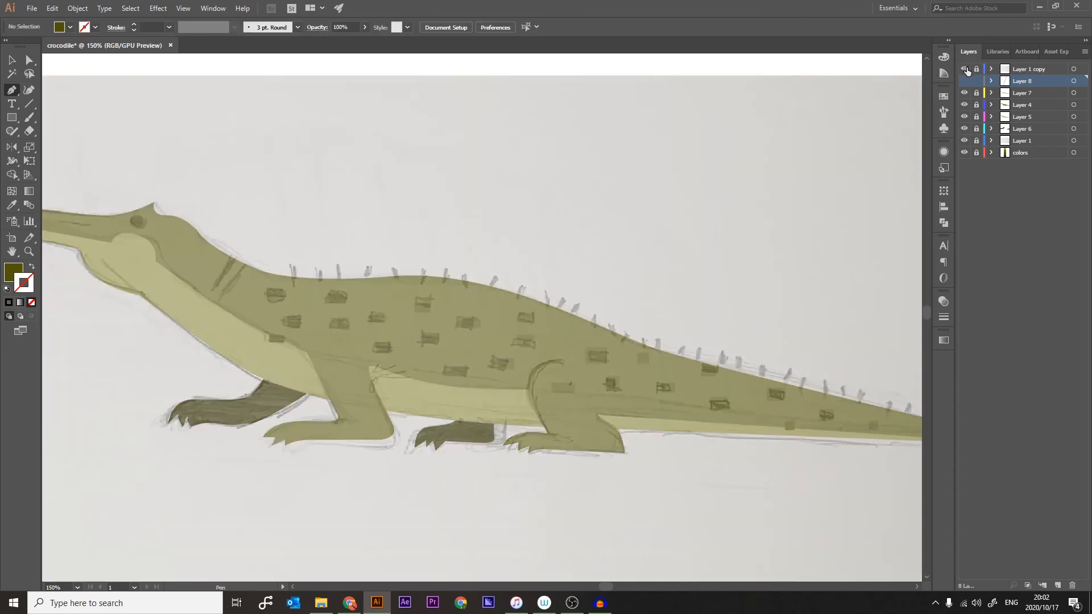
Move the line onto the sketch's rear neck stripe, and trace the front neck stripe with a second slanted line
{"action": "key", "text": "v"}
{"action": "left_click_drag", "start_coordinate": [264, 285], "coordinate": [235, 281]}
{"action": "key", "text": "p"}
{"action": "key", "text": "v"}
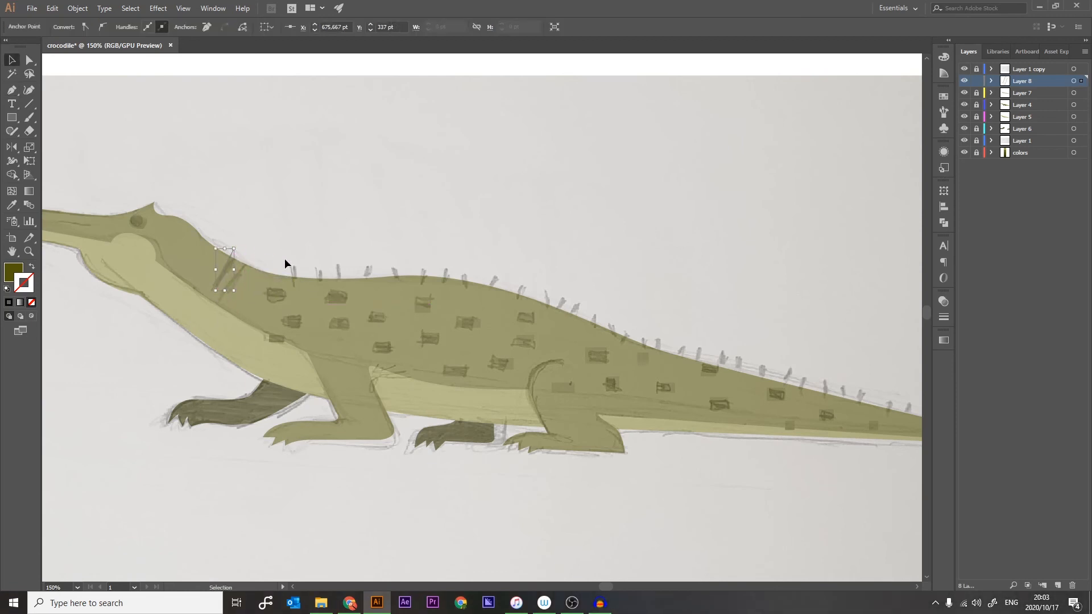
{"action": "left_click", "coordinate": [276, 221]}
Give both neck lines a 4 pt stroke, and deselect them
{"action": "left_click_drag", "start_coordinate": [248, 205], "coordinate": [203, 305]}
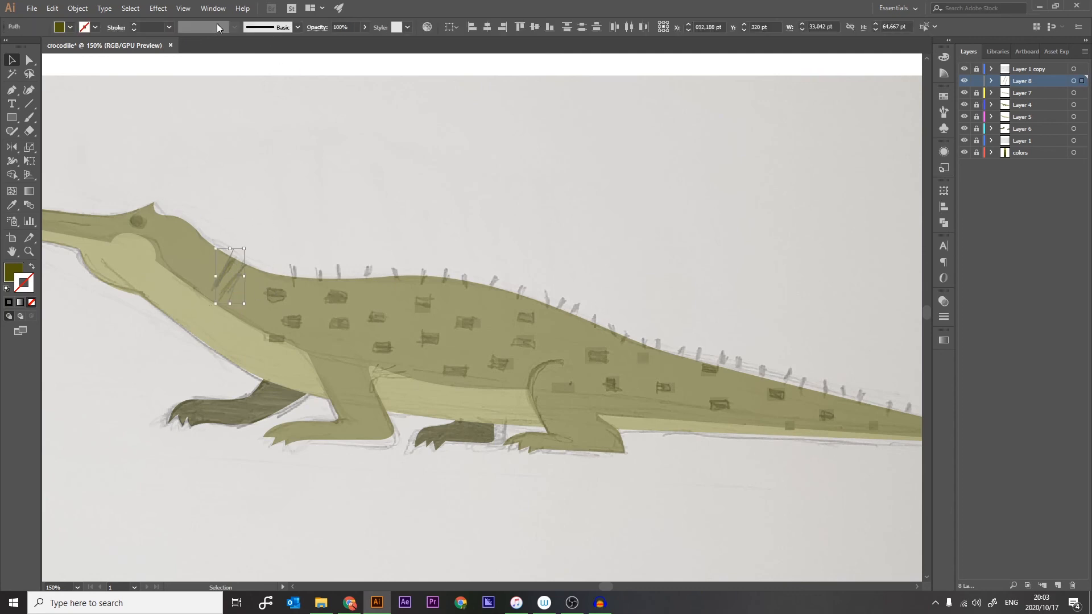
{"action": "left_click", "coordinate": [134, 27]}
{"action": "left_click", "coordinate": [135, 24]}
{"action": "left_click", "coordinate": [135, 24]}
{"action": "left_click", "coordinate": [136, 24]}
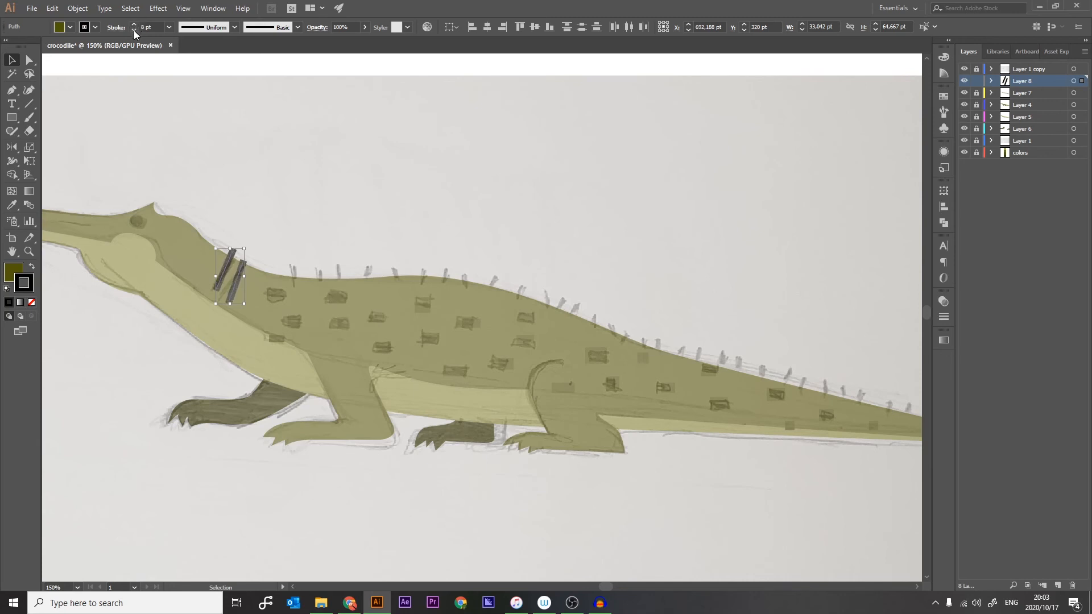
{"action": "left_click", "coordinate": [135, 29]}
{"action": "left_click", "coordinate": [359, 205]}
{"action": "key", "text": "ctrl+minus"}
{"action": "key", "text": "ctrl+minus"}
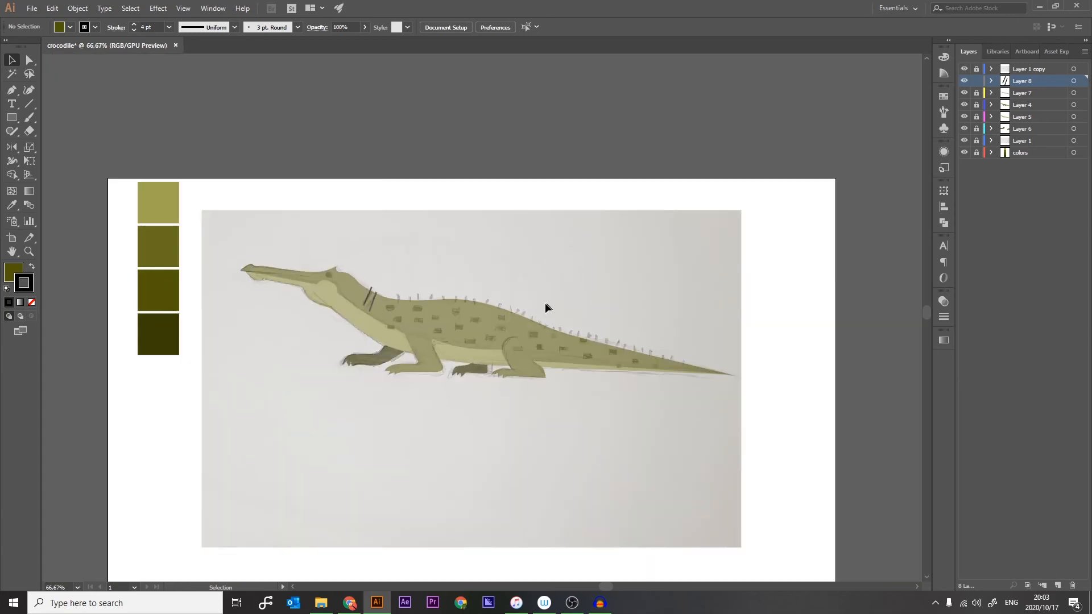
Move the front neck line slightly down so it sits level with the rear one, and deselect it
{"action": "key", "text": "ctrl+plus"}
{"action": "key", "text": "ctrl+plus"}
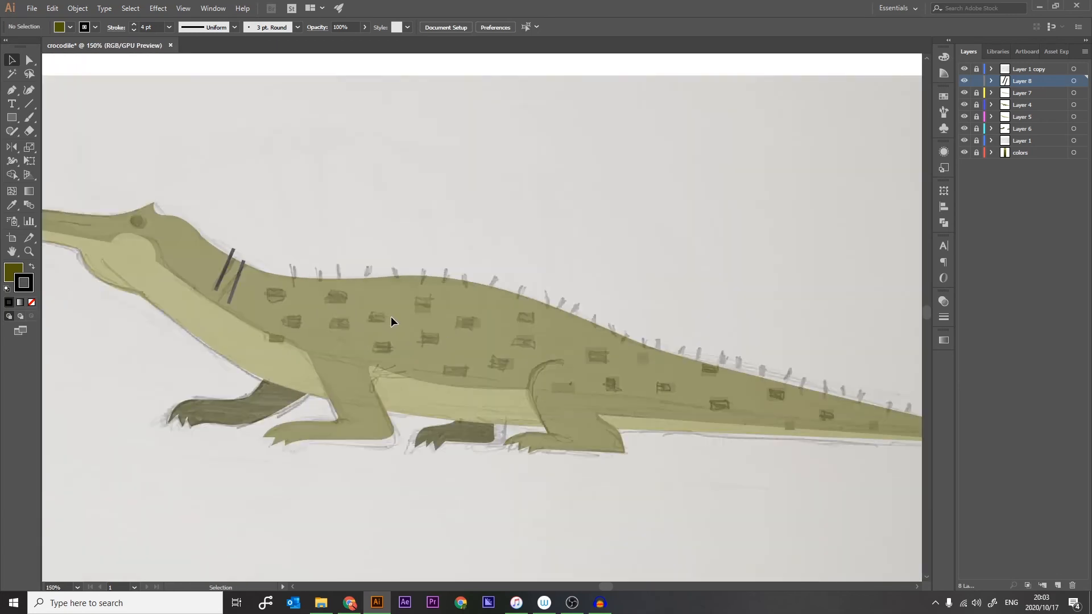
{"action": "left_click_drag", "start_coordinate": [220, 274], "coordinate": [222, 286]}
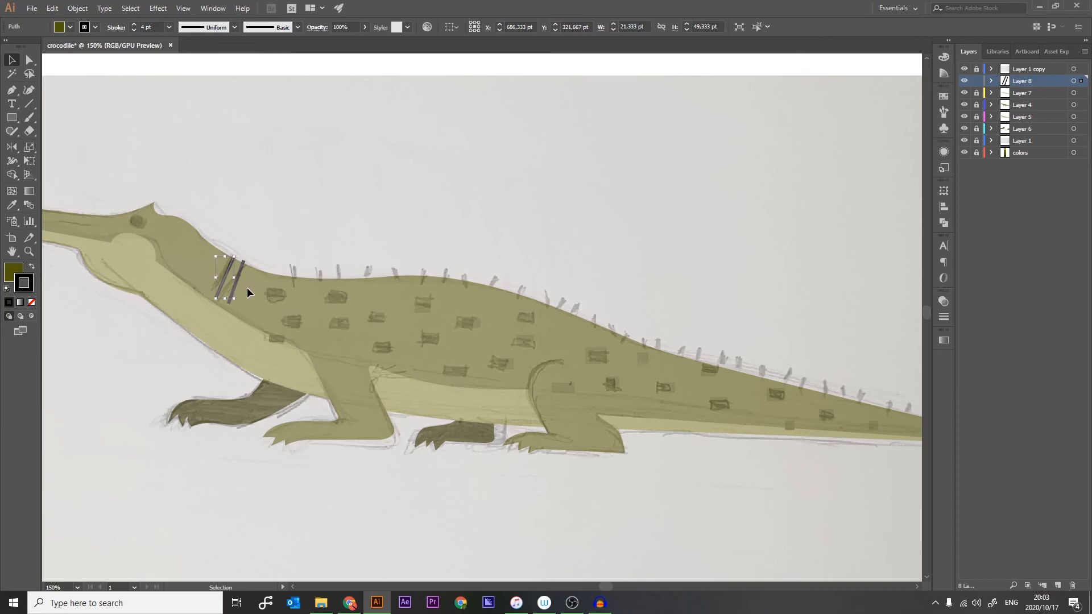
{"action": "left_click", "coordinate": [286, 238]}
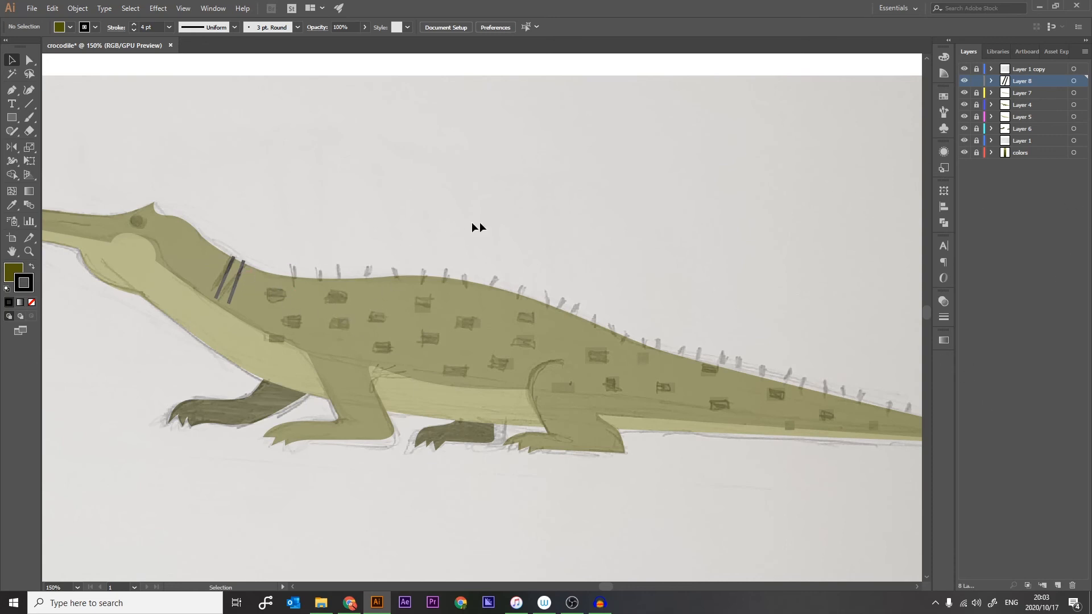
Expand the fill and stroke of both neck lines into shapes, and deselect them
{"action": "left_click", "coordinate": [78, 8]}
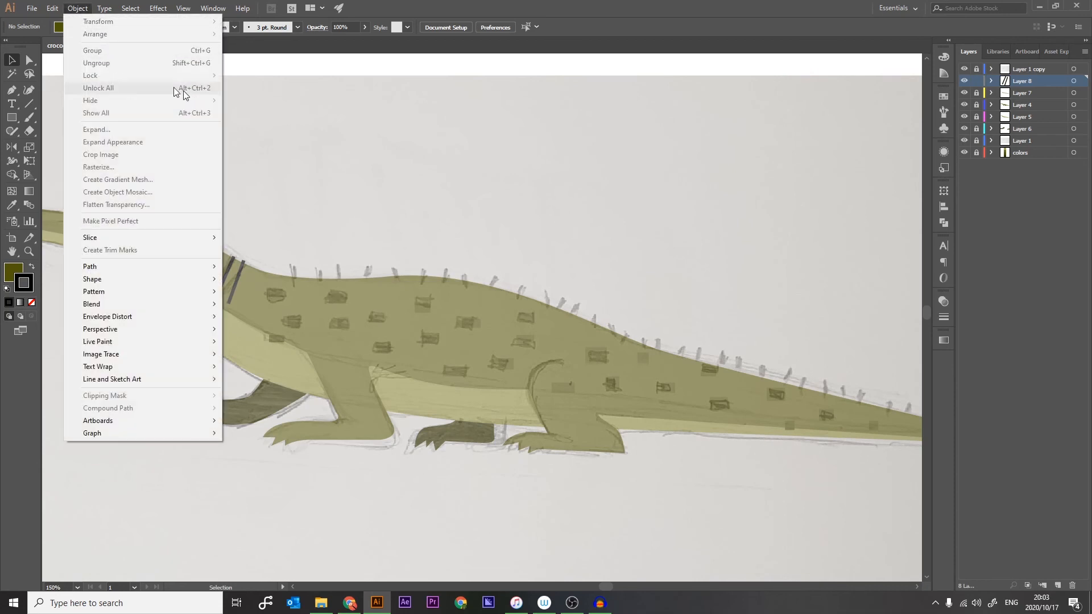
{"action": "left_click", "coordinate": [369, 170]}
{"action": "left_click_drag", "start_coordinate": [195, 321], "coordinate": [195, 321]}
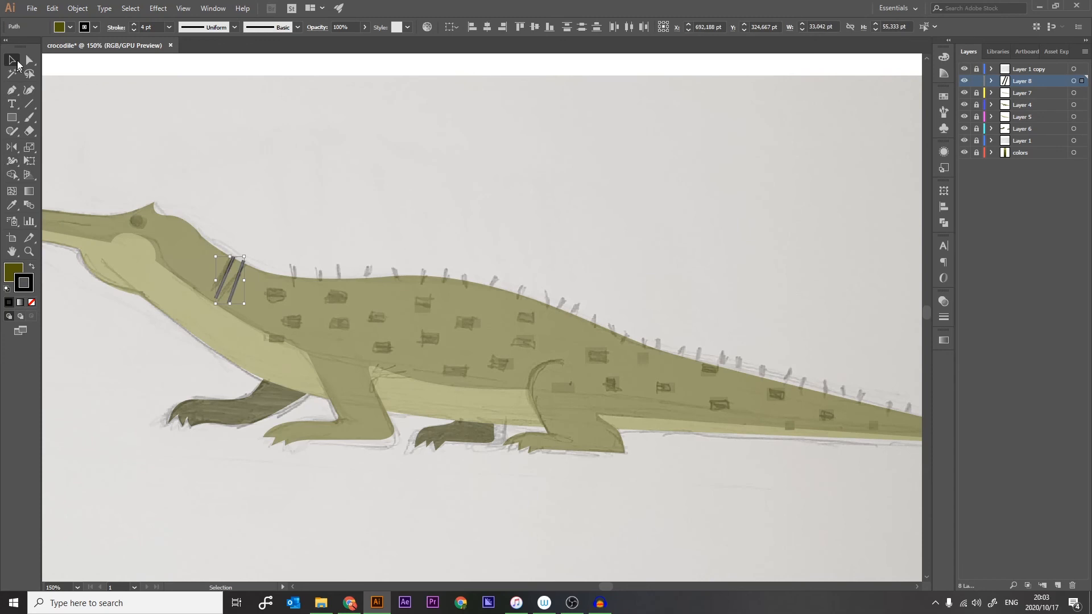
{"action": "left_click", "coordinate": [78, 8]}
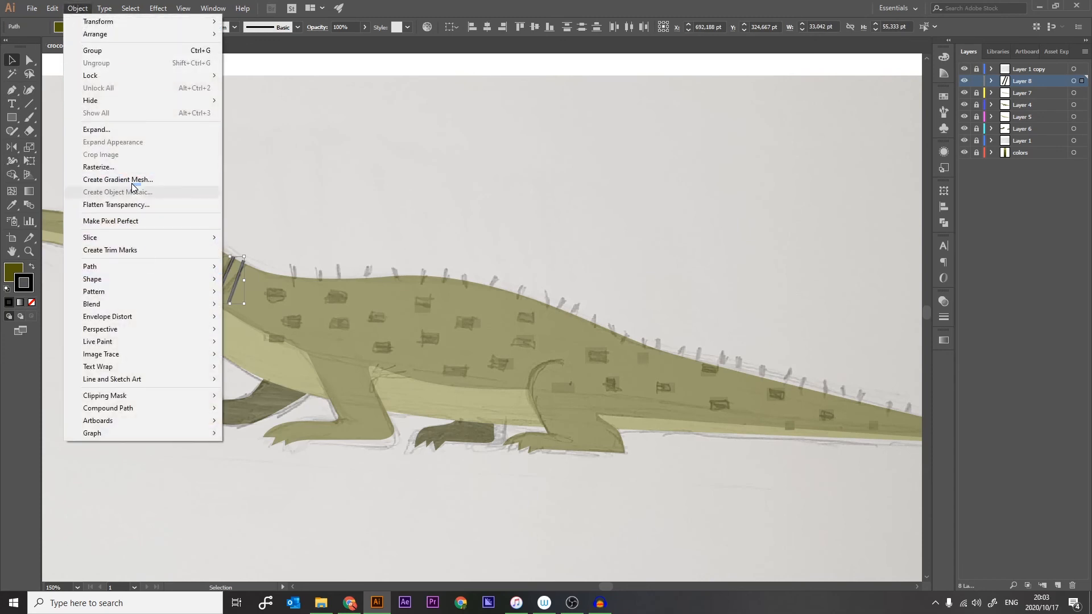
{"action": "left_click", "coordinate": [108, 135]}
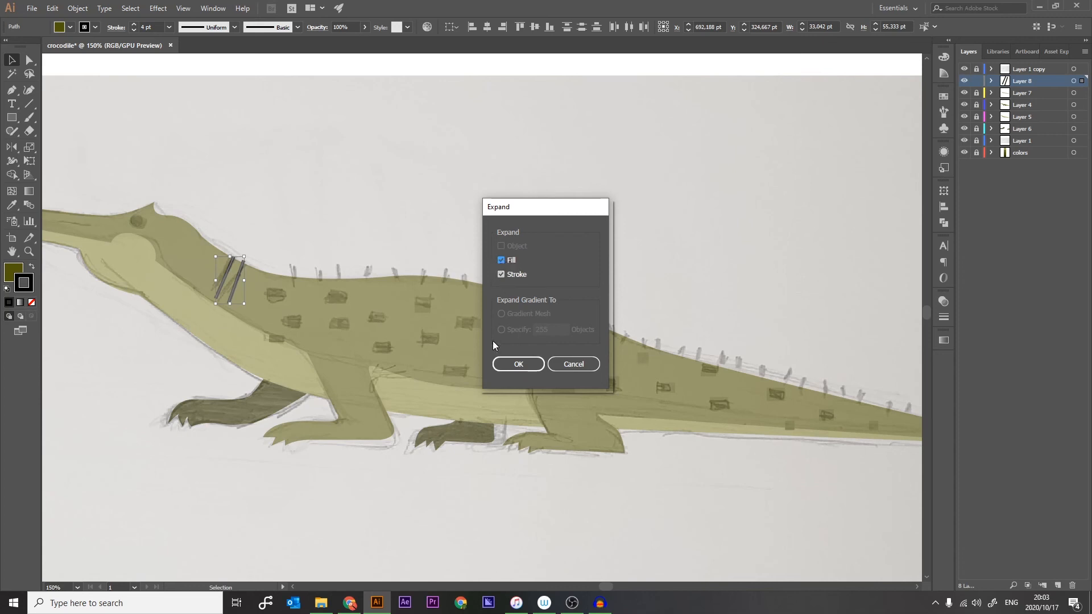
{"action": "left_click", "coordinate": [514, 365]}
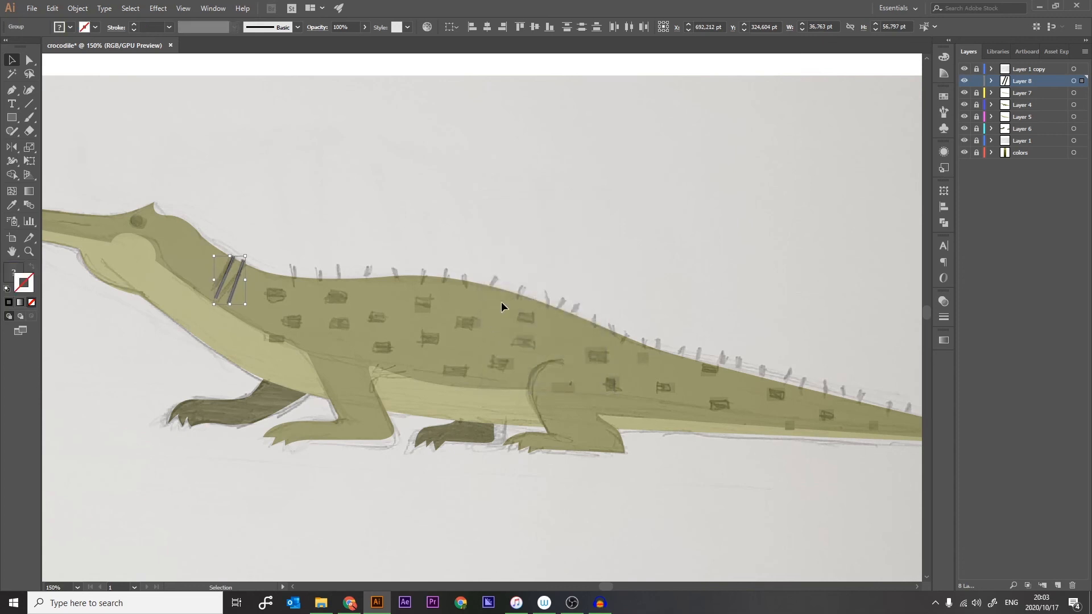
{"action": "left_click", "coordinate": [243, 243]}
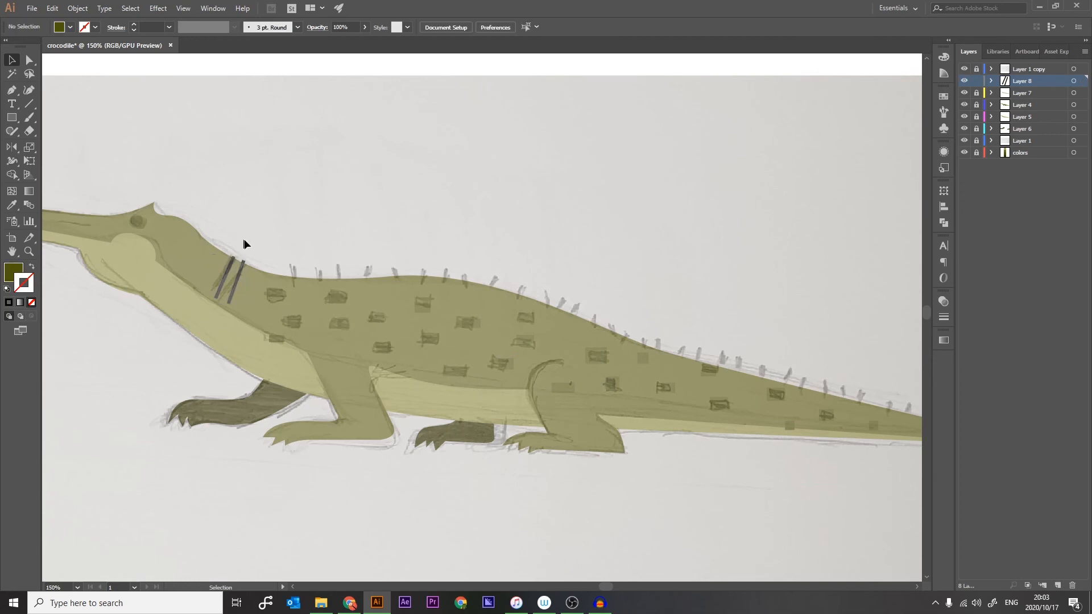
Try coloring both neck stripes by sampling the nearby skin patch through the sketch overlay, and deselect them
{"action": "left_click", "coordinate": [240, 271]}
{"action": "left_click_drag", "start_coordinate": [275, 230], "coordinate": [208, 309]}
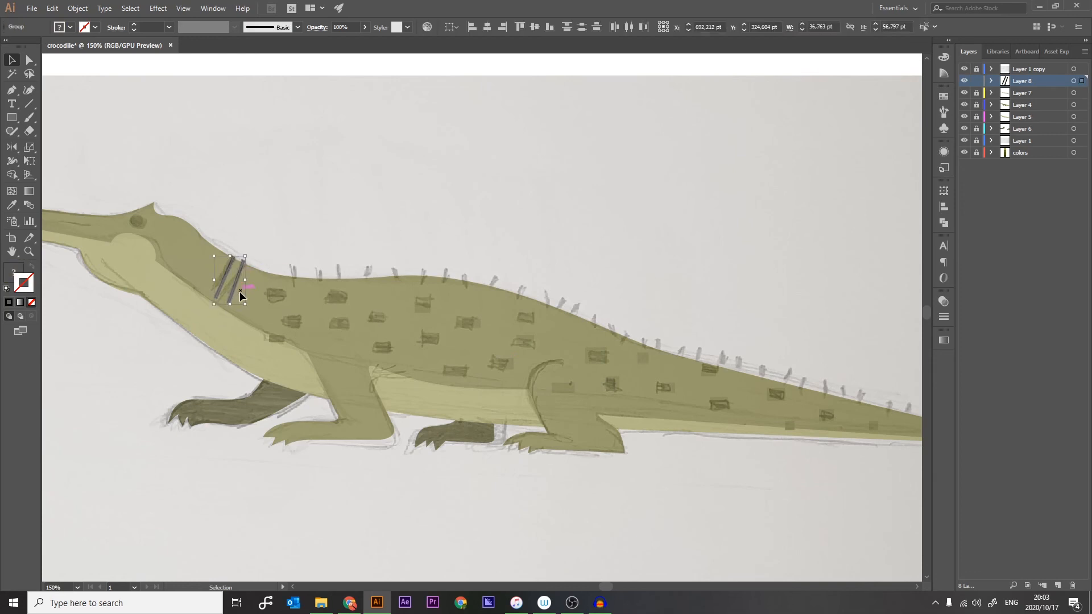
{"action": "key", "text": "i"}
{"action": "left_click", "coordinate": [275, 295]}
{"action": "key", "text": "v"}
{"action": "left_click", "coordinate": [278, 197]}
{"action": "key", "text": "ctrl+minus"}
{"action": "key", "text": "ctrl+minus"}
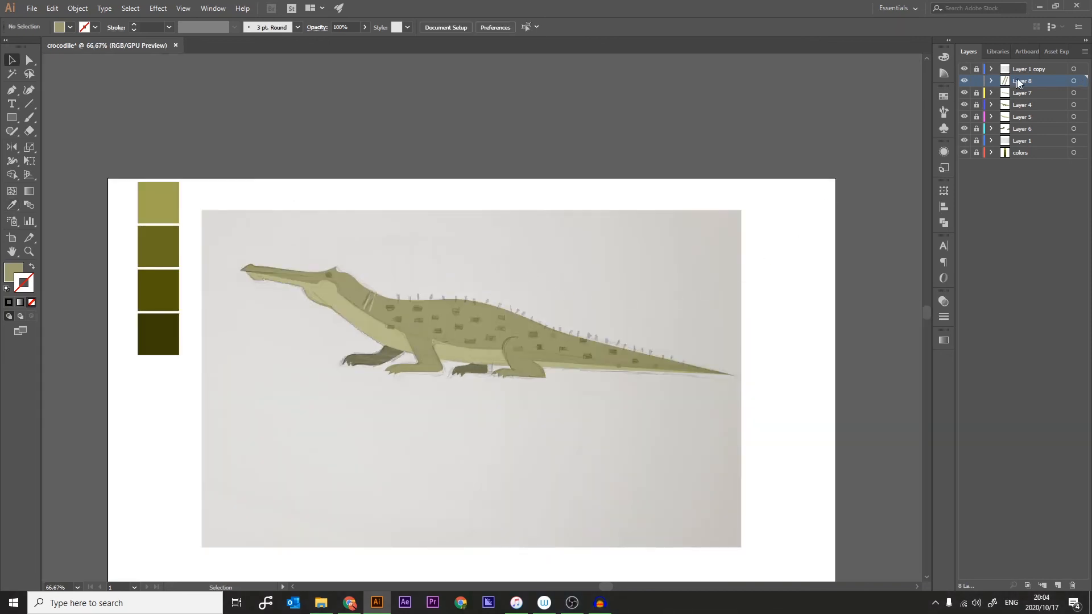
Fill all Layer 8 neck stripes with the third, second-darkest olive swatch, and deselect them
{"action": "left_click", "coordinate": [1072, 81]}
{"action": "key", "text": "i"}
{"action": "left_click", "coordinate": [160, 288]}
{"action": "key", "text": "v"}
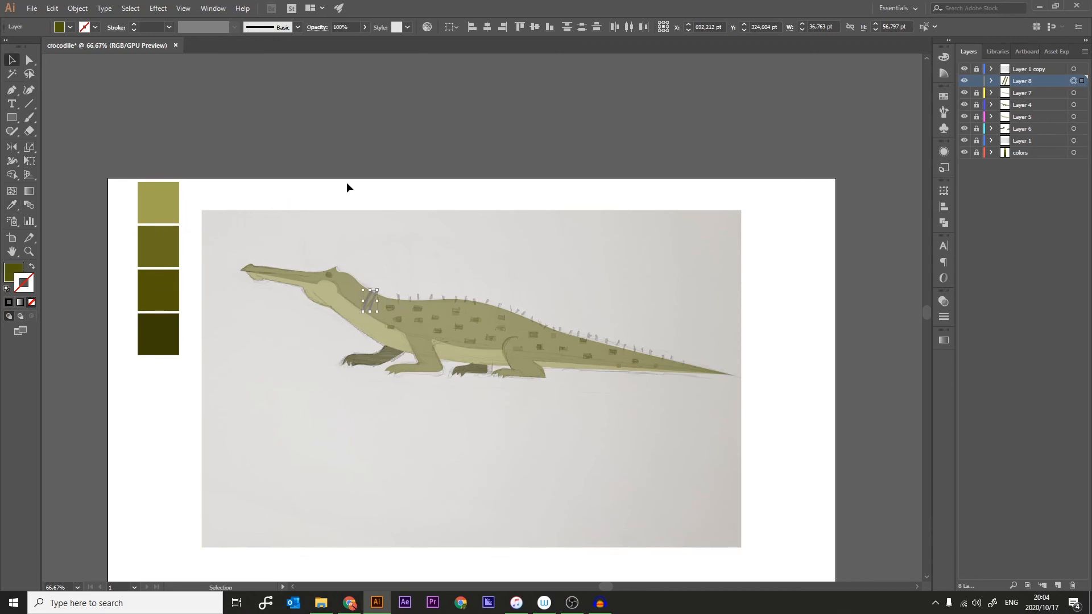
{"action": "left_click", "coordinate": [387, 194]}
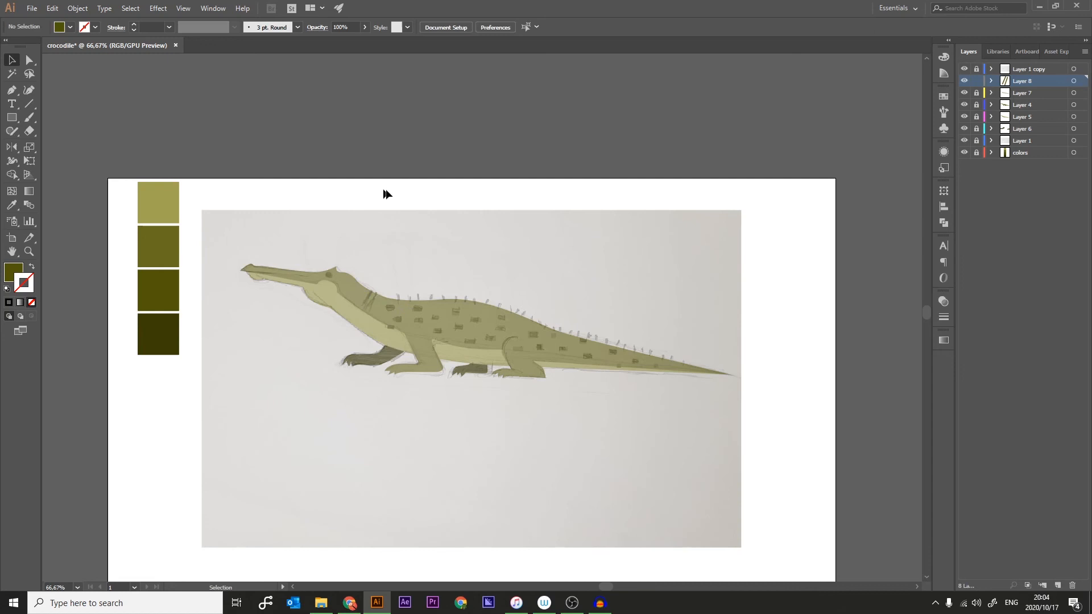
Check the artwork with the Layer 1 copy sketch overlay hidden, show the overlay again, and add Layer 9 above Layer 8
{"action": "left_click", "coordinate": [964, 69]}
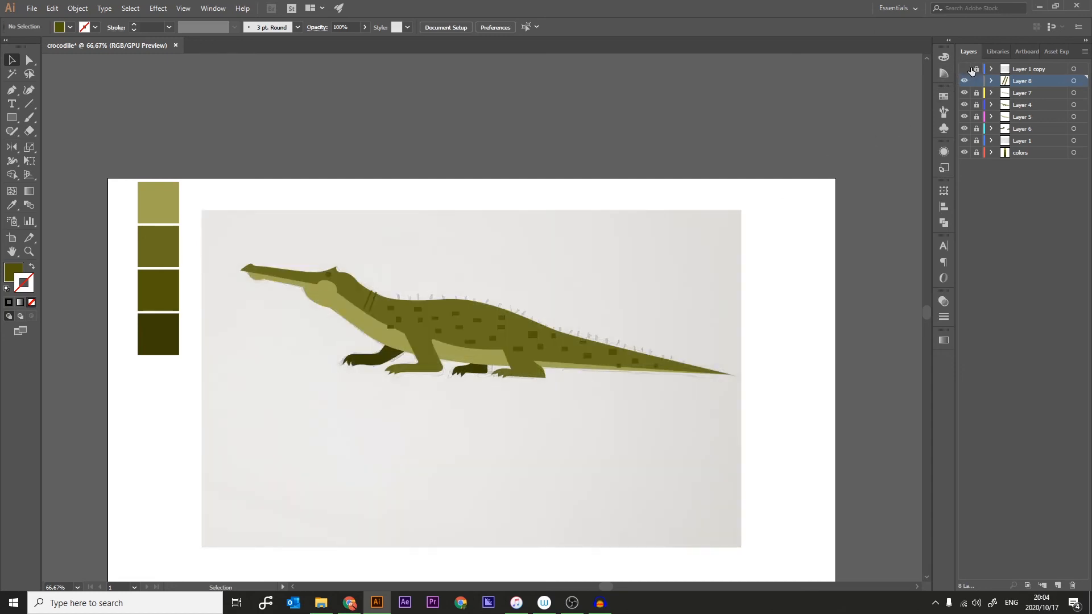
{"action": "left_click", "coordinate": [964, 69]}
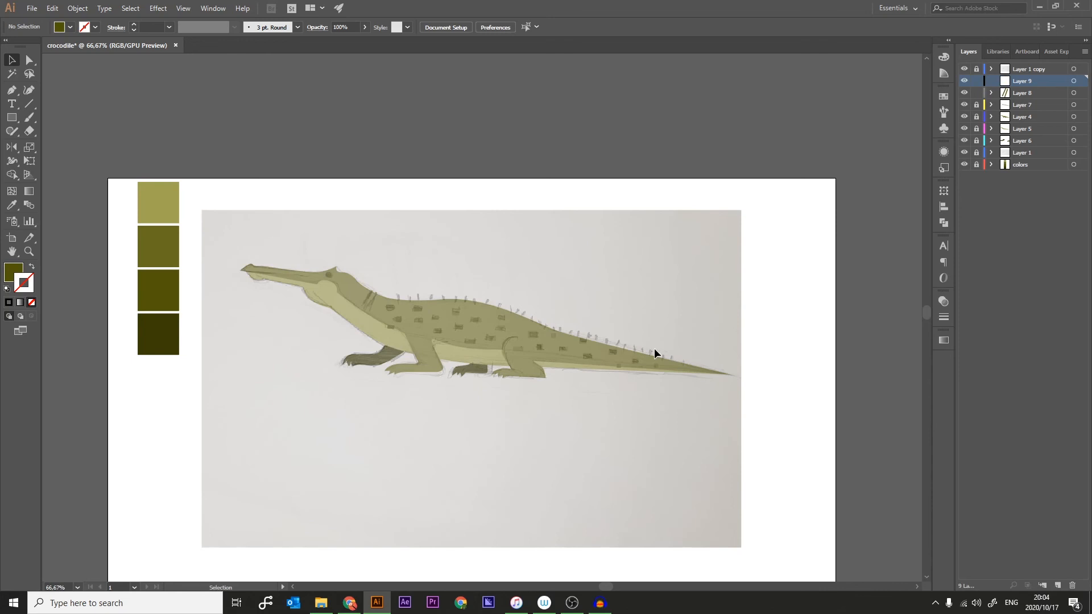
Trace the first four sketched back spikes behind the neck with separate straight Pen lines on Layer 9
{"action": "key", "text": "ctrl+plus"}
{"action": "key", "text": "ctrl+plus"}
{"action": "key", "text": "ctrl+plus"}
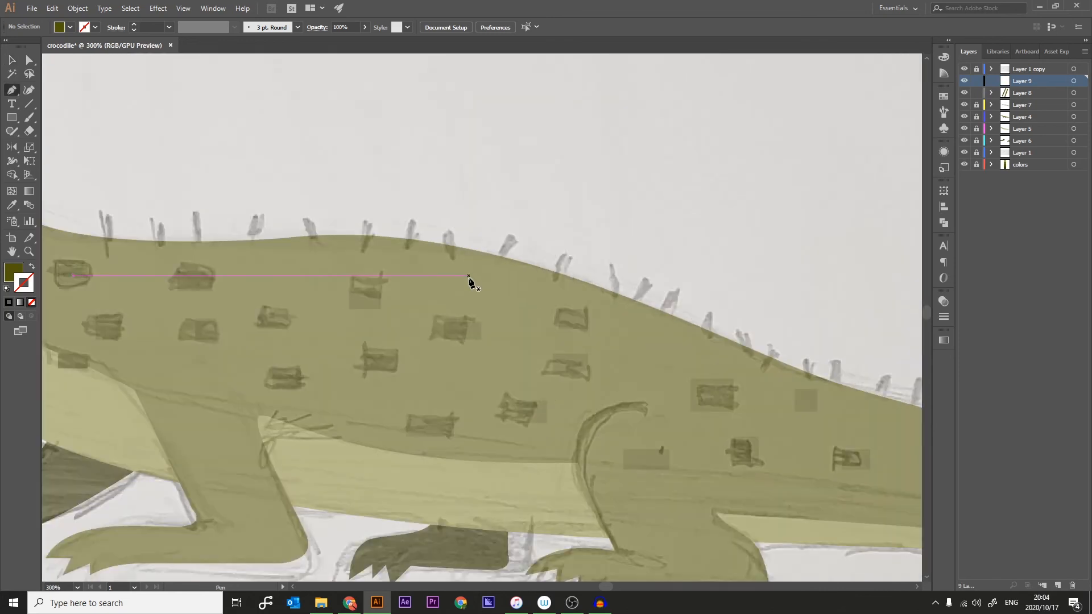
{"action": "left_click", "coordinate": [104, 211]}
{"action": "left_click", "coordinate": [107, 268]}
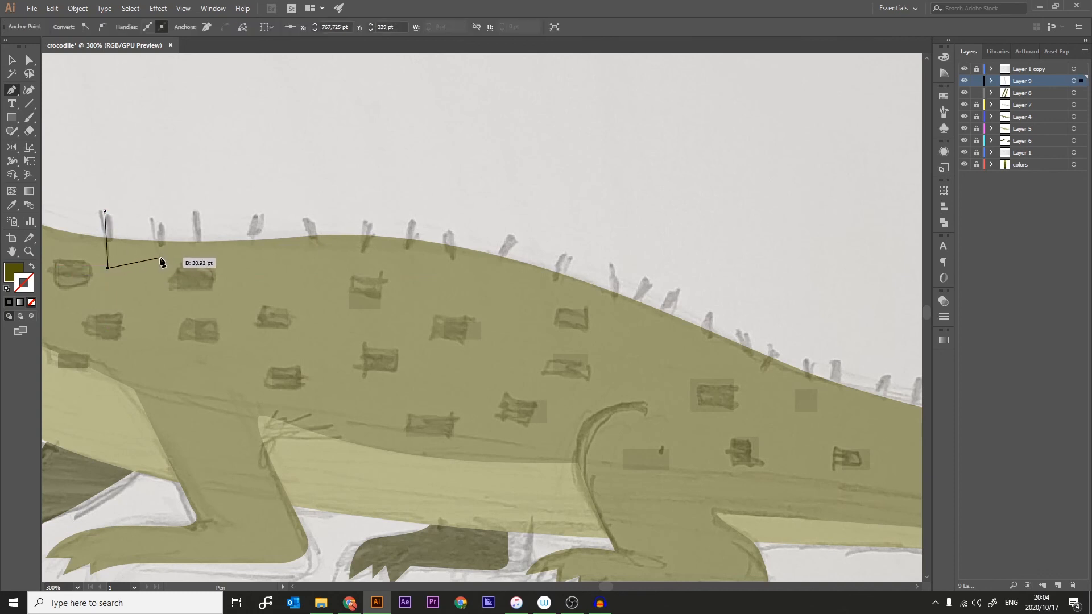
{"action": "key", "text": "Escape"}
{"action": "left_click", "coordinate": [158, 221]}
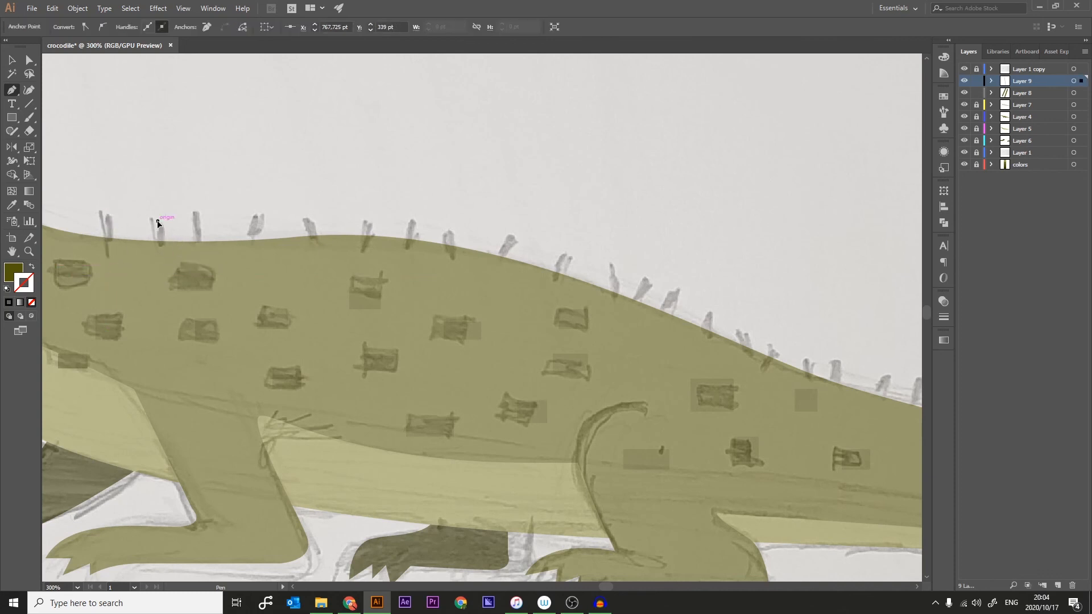
{"action": "left_click", "coordinate": [158, 259]}
{"action": "left_click", "coordinate": [195, 211]}
{"action": "left_click", "coordinate": [201, 250]}
{"action": "left_click", "coordinate": [262, 212]}
{"action": "left_click", "coordinate": [248, 250]}
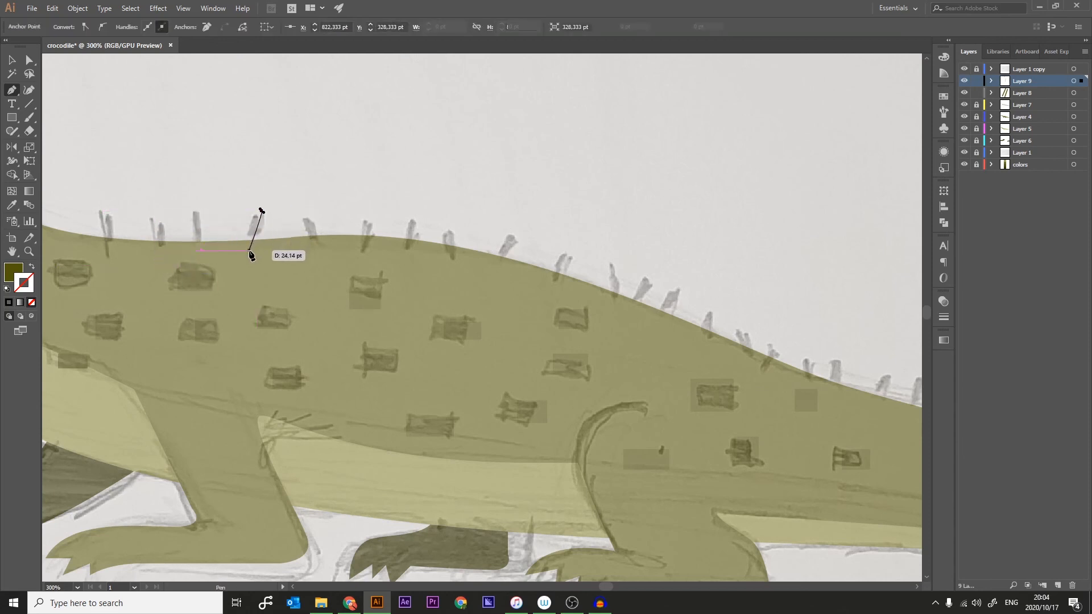
{"action": "left_click", "coordinate": [305, 219]}
{"action": "left_click", "coordinate": [306, 220]}
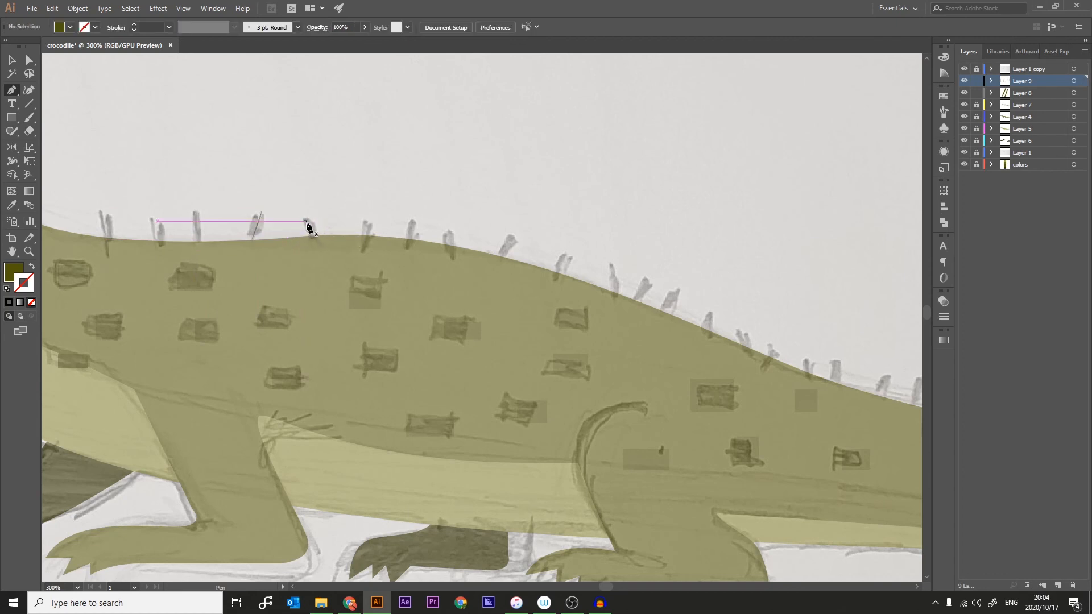
Trace the next five sketched spikes, from the fifth to the ninth along the back, with separate straight Pen lines
{"action": "left_click", "coordinate": [304, 217]}
{"action": "left_click", "coordinate": [316, 251]}
{"action": "key", "text": "Escape"}
{"action": "left_click", "coordinate": [369, 220]}
{"action": "left_click", "coordinate": [364, 252]}
{"action": "key", "text": "Escape"}
{"action": "left_click", "coordinate": [414, 221]}
{"action": "left_click", "coordinate": [406, 252]}
{"action": "key", "text": "Escape"}
{"action": "left_click", "coordinate": [449, 231]}
{"action": "left_click", "coordinate": [453, 259]}
{"action": "key", "text": "Escape"}
{"action": "left_click", "coordinate": [513, 240]}
{"action": "left_click", "coordinate": [499, 264]}
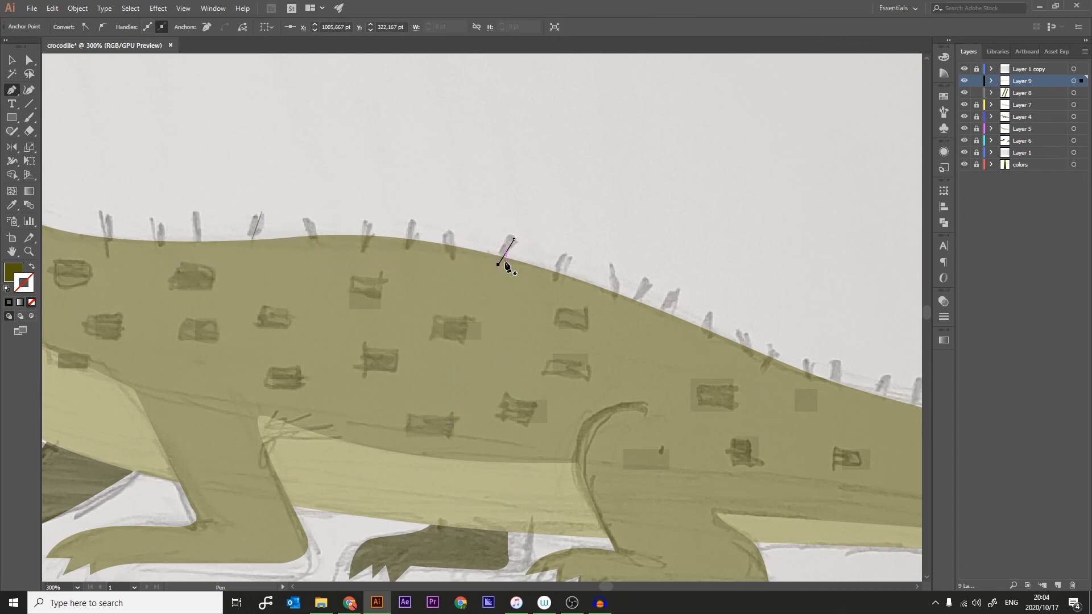
Trace the next four sketched spikes, from the tenth to the thirteenth down the back's slope, with separate straight Pen lines
{"action": "left_click", "coordinate": [570, 257]}
{"action": "left_click", "coordinate": [555, 278]}
{"action": "key", "text": "Escape"}
{"action": "left_click", "coordinate": [614, 267]}
{"action": "key", "text": "ctrl+z"}
{"action": "left_click", "coordinate": [646, 281]}
{"action": "left_click", "coordinate": [635, 300]}
{"action": "key", "text": "Escape"}
{"action": "left_click", "coordinate": [672, 295]}
{"action": "left_click", "coordinate": [658, 318]}
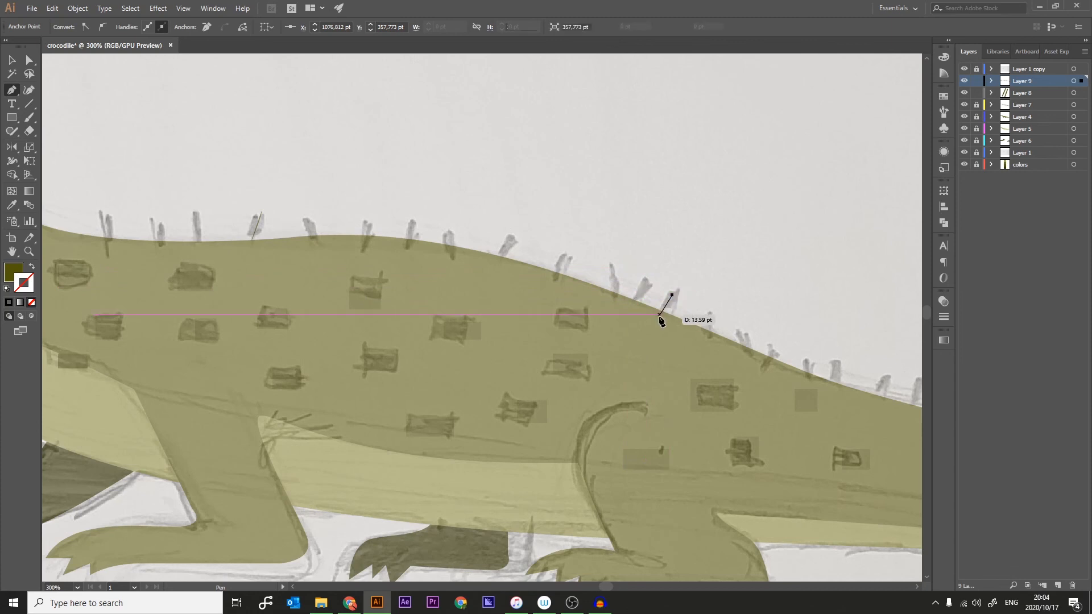
{"action": "key", "text": "Escape"}
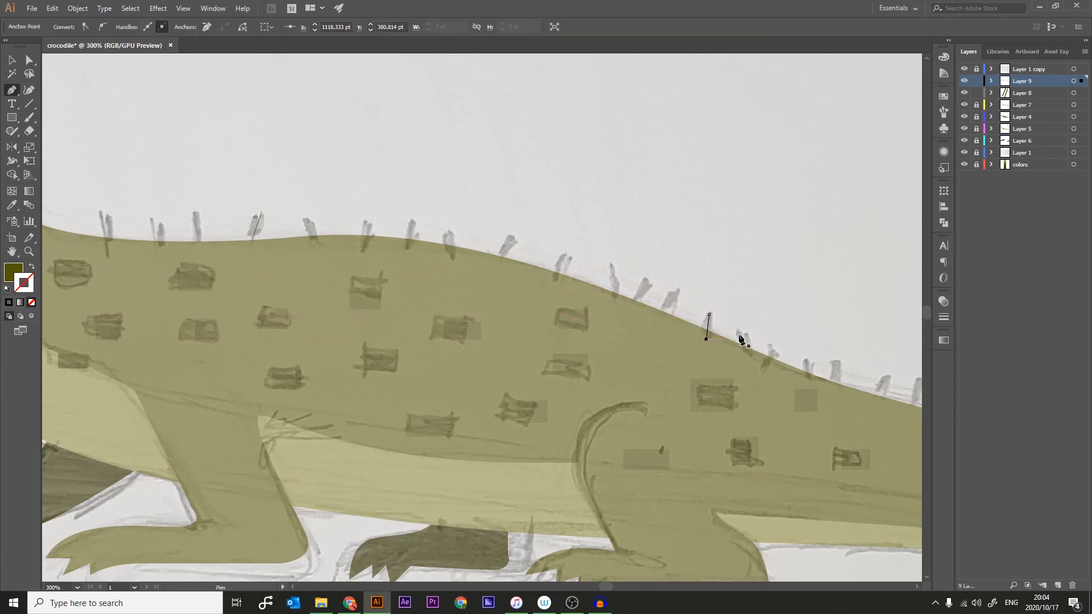
Trace the next group of sketched spikes, up to the seventeenth on the lower back, with separate straight Pen lines
{"action": "left_click", "coordinate": [738, 331]}
{"action": "left_click", "coordinate": [748, 361]}
{"action": "key", "text": "Escape"}
{"action": "left_click", "coordinate": [780, 351]}
{"action": "left_click", "coordinate": [759, 370]}
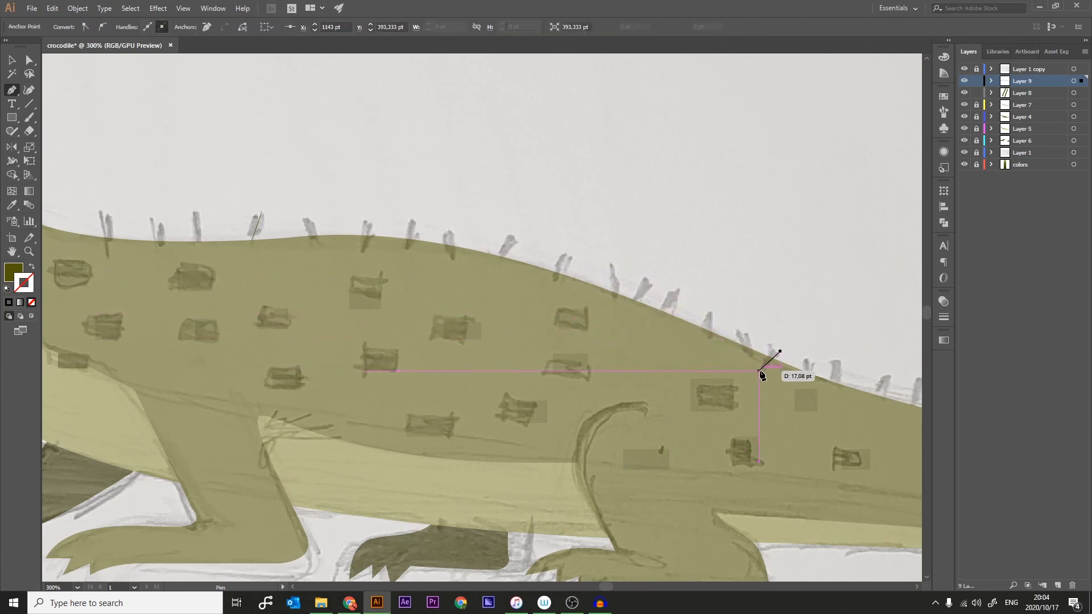
{"action": "key", "text": "Escape"}
{"action": "left_click", "coordinate": [806, 359]}
{"action": "left_click", "coordinate": [808, 384]}
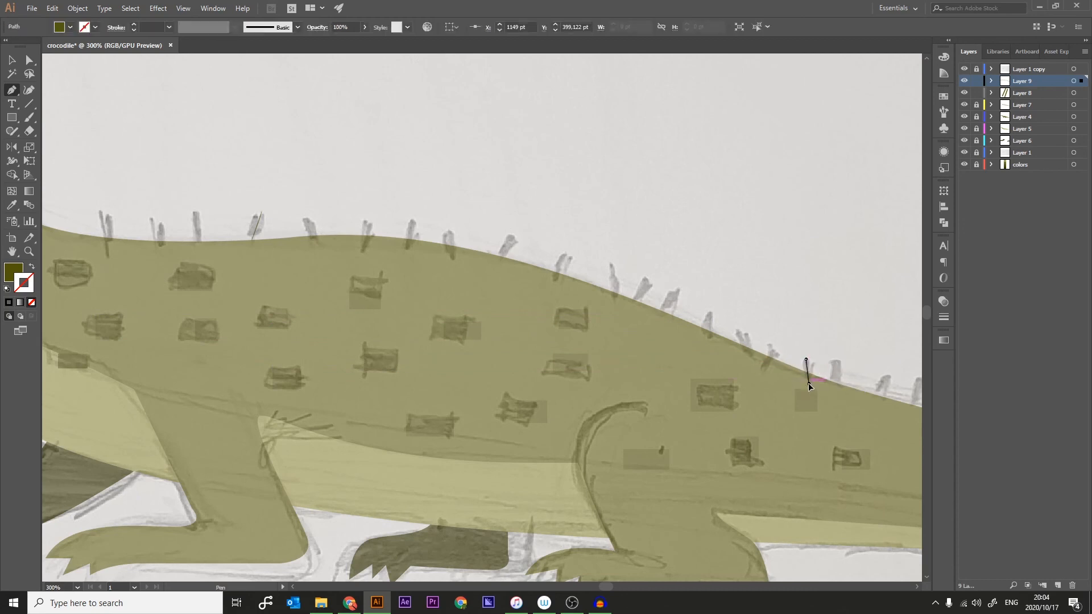
{"action": "key", "text": "Escape"}
Trace the next three sketched spikes, from the eighteenth to the twentieth at the tail's base, with straight Pen lines
{"action": "left_click", "coordinate": [835, 362]}
{"action": "left_click_drag", "start_coordinate": [835, 389], "coordinate": [800, 392]}
{"action": "key", "text": "space"}
{"action": "left_click_drag", "start_coordinate": [760, 426], "coordinate": [513, 394]}
{"action": "left_click_drag", "start_coordinate": [578, 402], "coordinate": [436, 336]}
{"action": "key", "text": "Escape"}
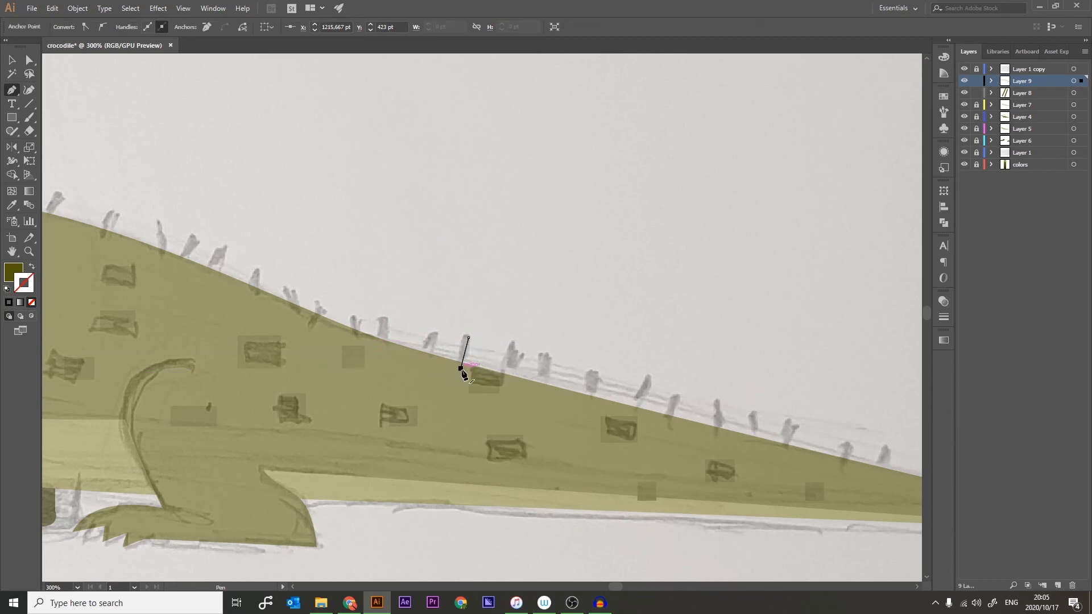
Trace the next six sketched spikes along the middle of the tail with separate straight Pen lines
{"action": "left_click_drag", "start_coordinate": [514, 348], "coordinate": [513, 384]}
{"action": "left_click", "coordinate": [511, 380]}
{"action": "left_click", "coordinate": [552, 357]}
{"action": "key", "text": "Escape"}
{"action": "key", "text": "ctrl+z"}
{"action": "left_click_drag", "start_coordinate": [589, 370], "coordinate": [590, 393]}
{"action": "key", "text": "ctrl+z"}
{"action": "left_click", "coordinate": [630, 414]}
{"action": "key", "text": "Escape"}
{"action": "left_click", "coordinate": [676, 398]}
{"action": "left_click", "coordinate": [665, 422]}
{"action": "key", "text": "Escape"}
{"action": "left_click", "coordinate": [717, 406]}
{"action": "left_click", "coordinate": [717, 429]}
{"action": "key", "text": "Escape"}
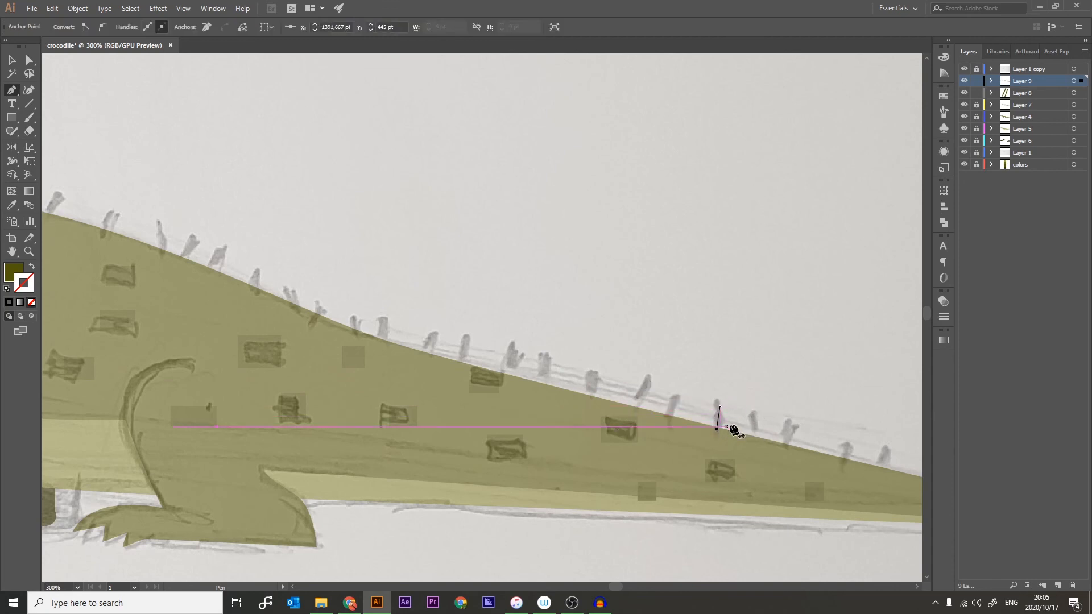
Trace the last five sketched spikes toward the tail tip with separate straight Pen lines
{"action": "left_click", "coordinate": [755, 416]}
{"action": "left_click", "coordinate": [756, 447]}
{"action": "key", "text": "Escape"}
{"action": "left_click", "coordinate": [790, 423]}
{"action": "left_click", "coordinate": [781, 449]}
{"action": "key", "text": "Escape"}
{"action": "left_click", "coordinate": [845, 446]}
{"action": "left_click", "coordinate": [838, 470]}
{"action": "key", "text": "Escape"}
{"action": "left_click", "coordinate": [887, 449]}
{"action": "left_click", "coordinate": [868, 474]}
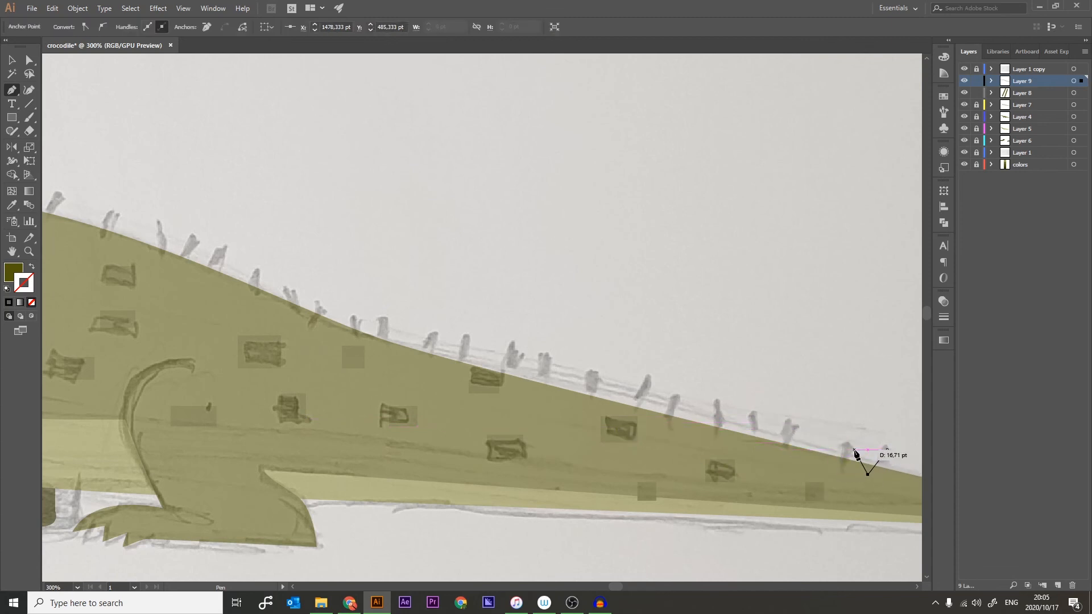
{"action": "key", "text": "space"}
{"action": "left_click_drag", "start_coordinate": [734, 454], "coordinate": [479, 384]}
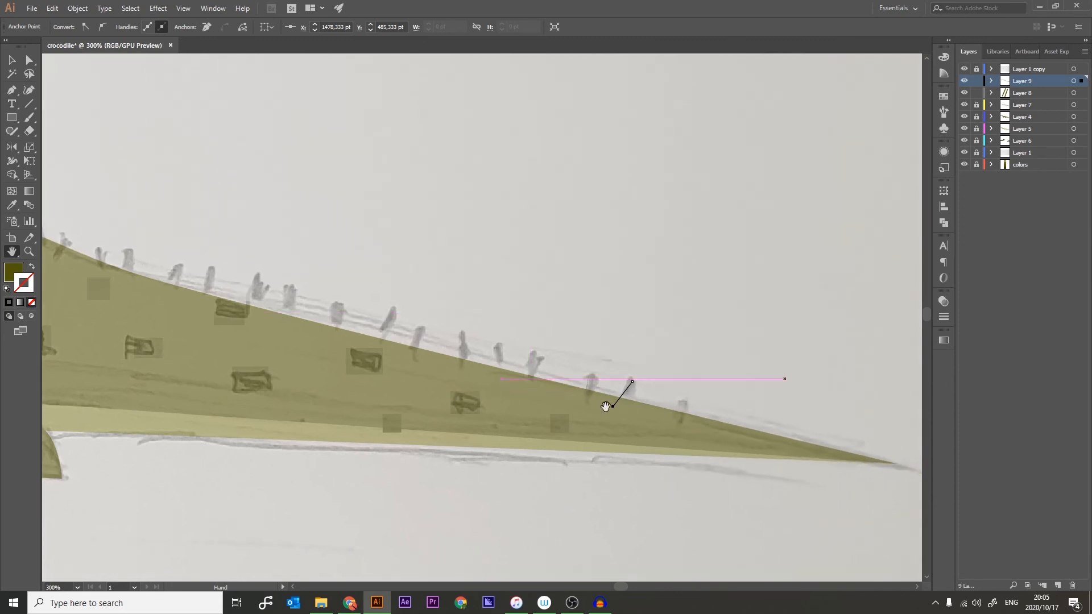
{"action": "key", "text": "Escape"}
{"action": "left_click", "coordinate": [683, 403]}
{"action": "left_click", "coordinate": [680, 424]}
Give all Layer 9 spike lines a 5 pt black stroke and hide the Layer 1 copy sketch overlay
{"action": "key", "text": "v"}
{"action": "key", "text": "ctrl+minus"}
{"action": "key", "text": "ctrl+minus"}
{"action": "key", "text": "ctrl+minus"}
{"action": "key", "text": "ctrl+minus"}
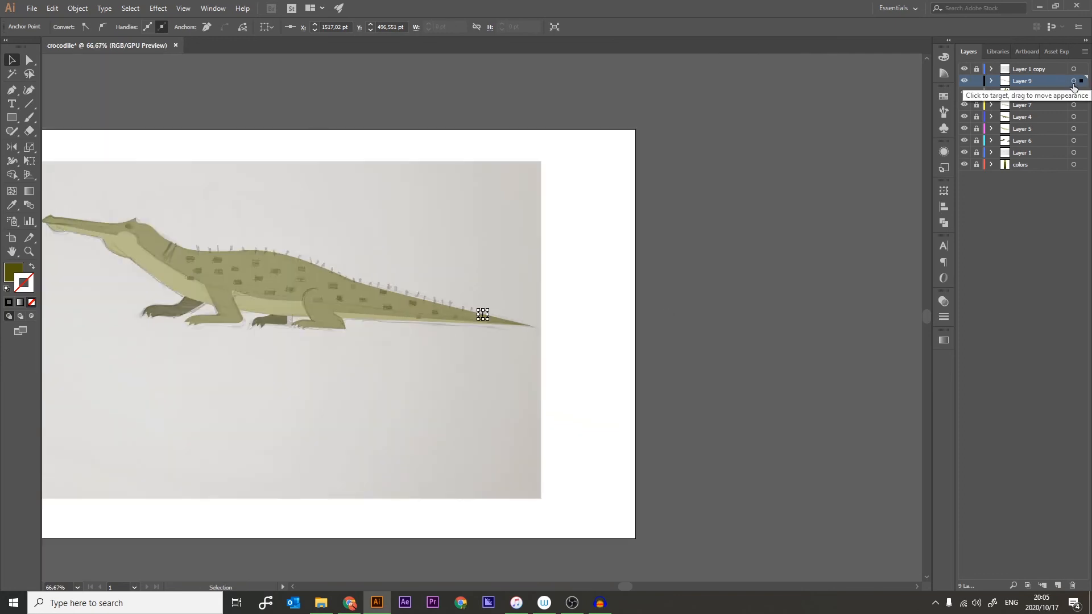
{"action": "left_click", "coordinate": [1074, 82]}
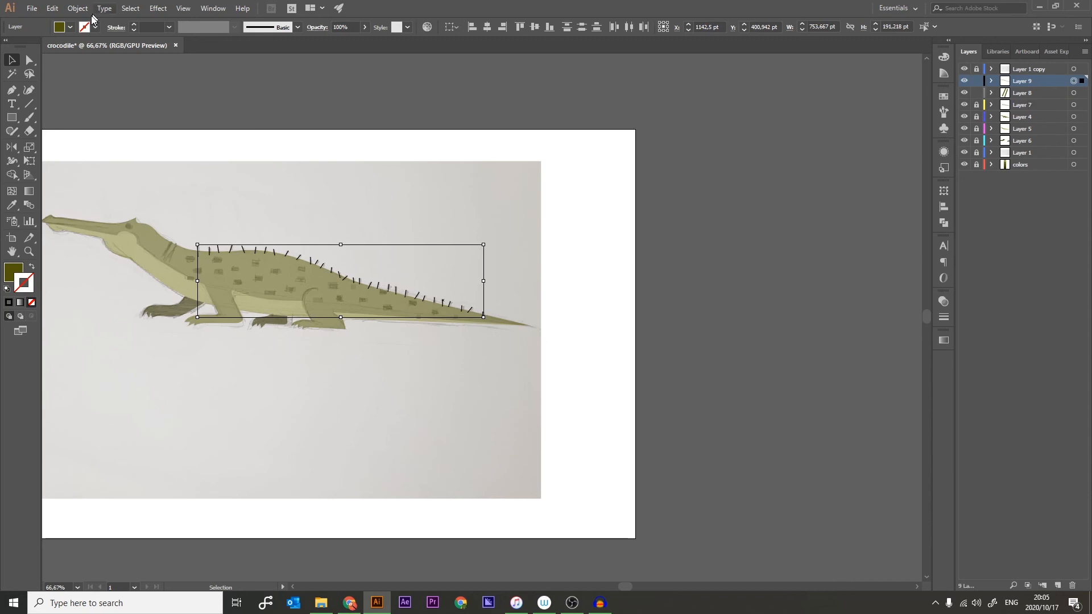
{"action": "left_click", "coordinate": [135, 25]}
{"action": "left_click", "coordinate": [134, 25]}
{"action": "left_click", "coordinate": [964, 69]}
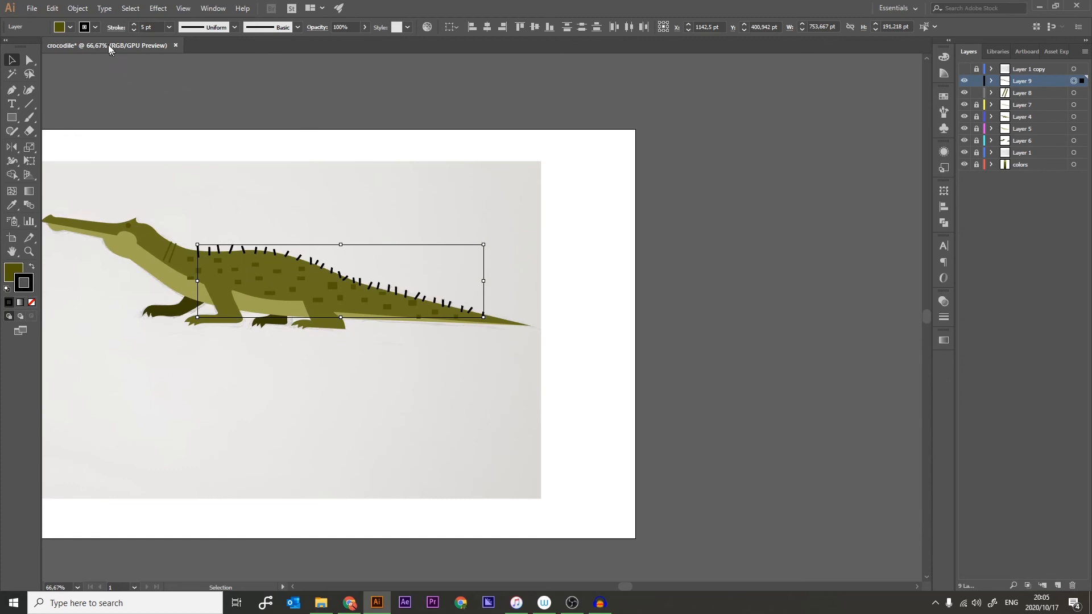
{"action": "left_click", "coordinate": [977, 69]}
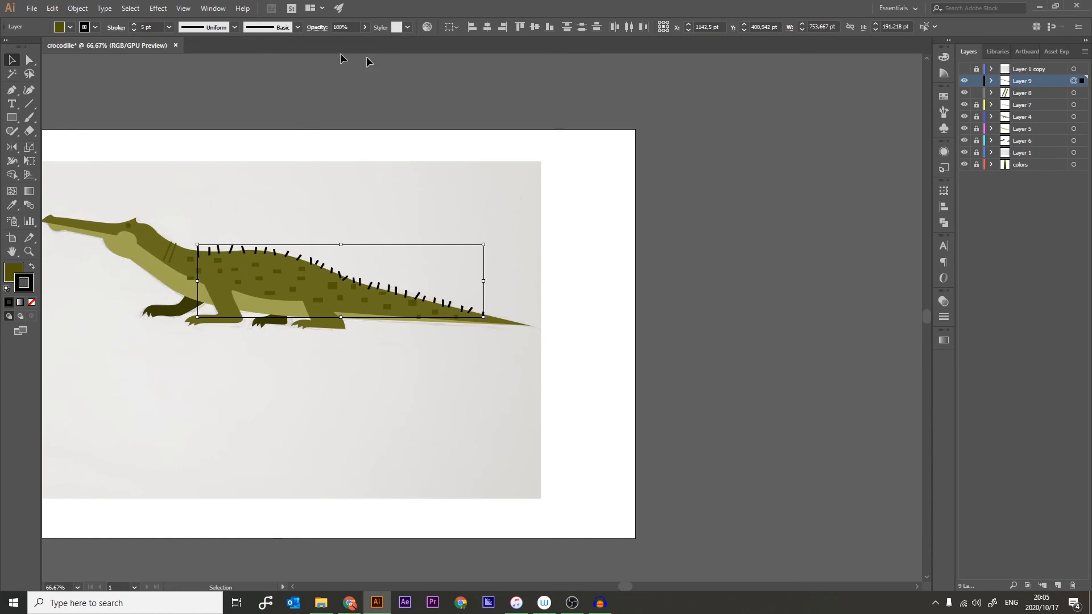
Expand the fill and stroke of all Layer 9 spikes into shapes
{"action": "left_click", "coordinate": [77, 8]}
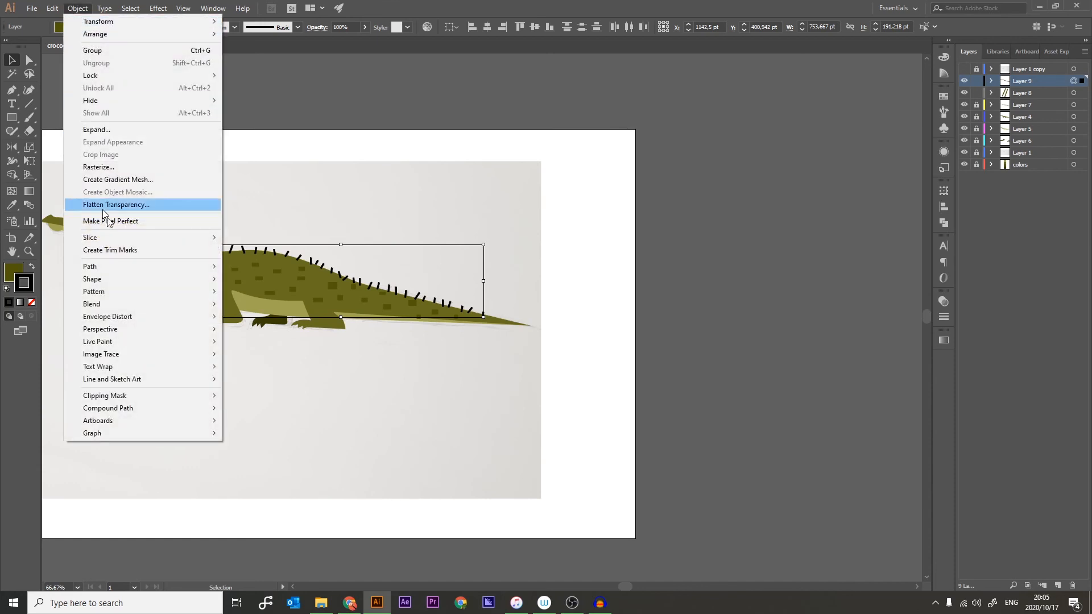
{"action": "left_click", "coordinate": [97, 130]}
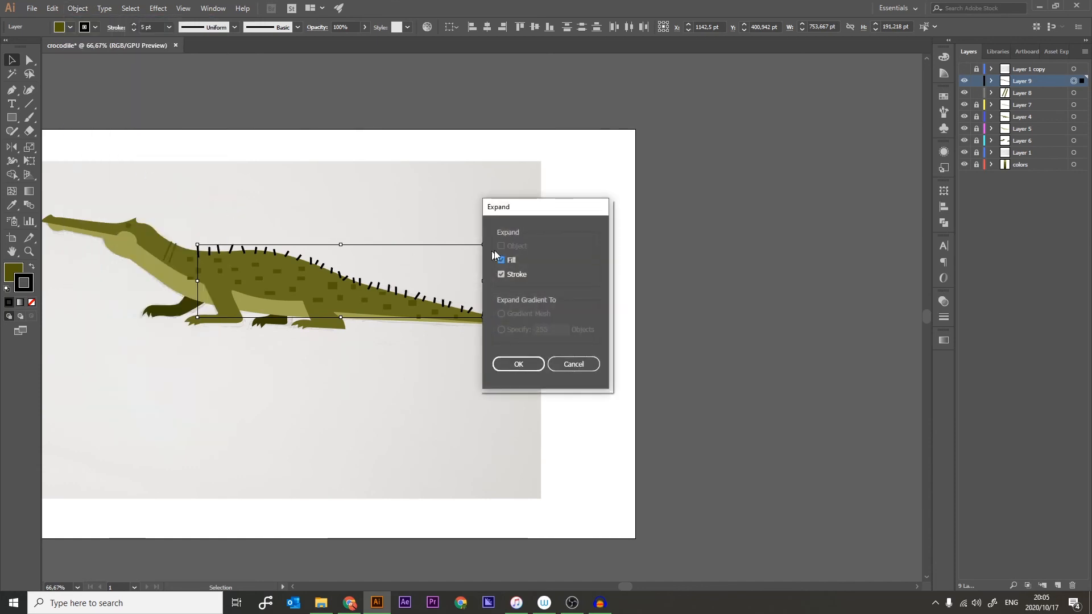
{"action": "left_click", "coordinate": [517, 363]}
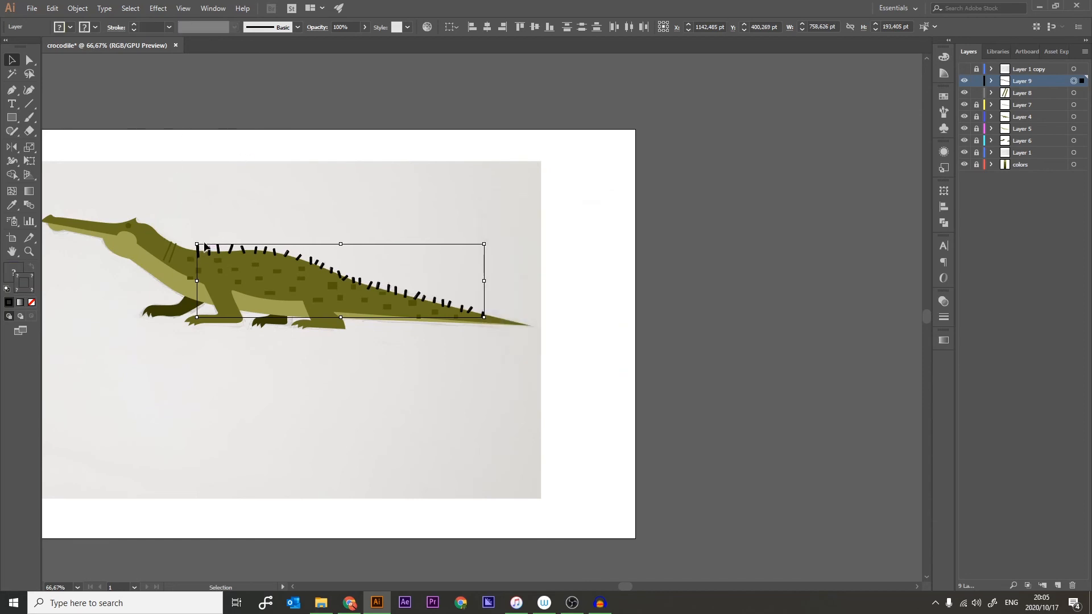
Color the expanded spikes with the second olive swatch, deselect them, and show the Layer 1 copy overlay again
{"action": "key", "text": "i"}
{"action": "key", "text": "ctrl+minus"}
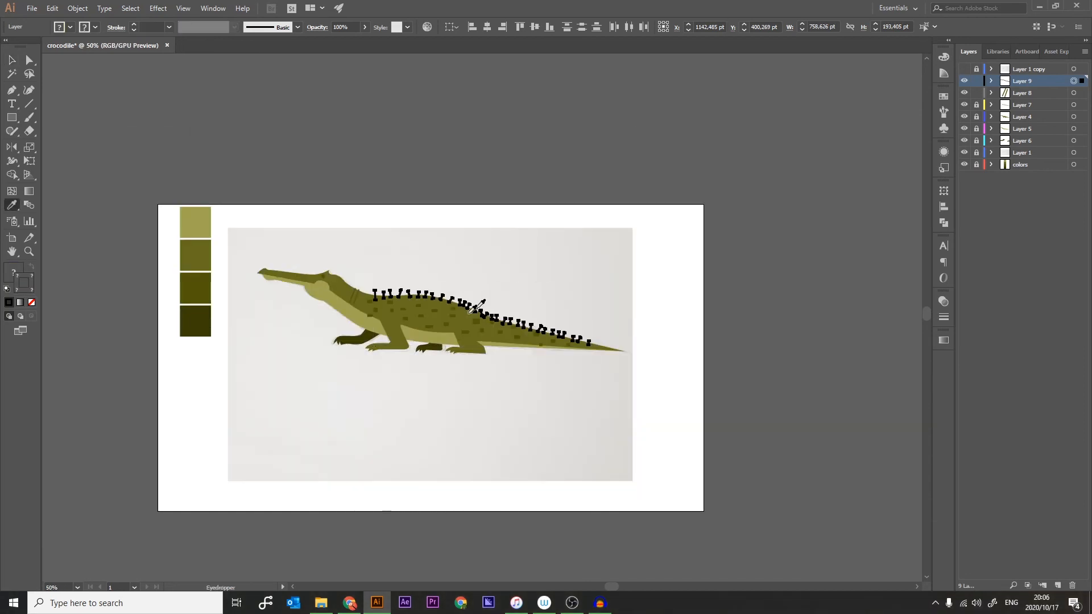
{"action": "left_click", "coordinate": [205, 249]}
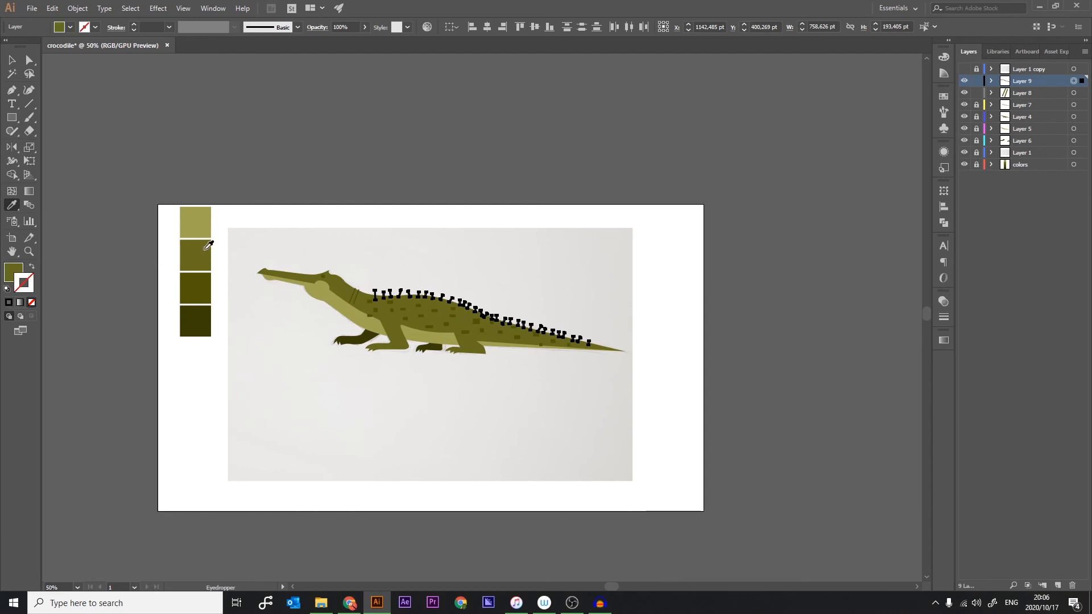
{"action": "key", "text": "v"}
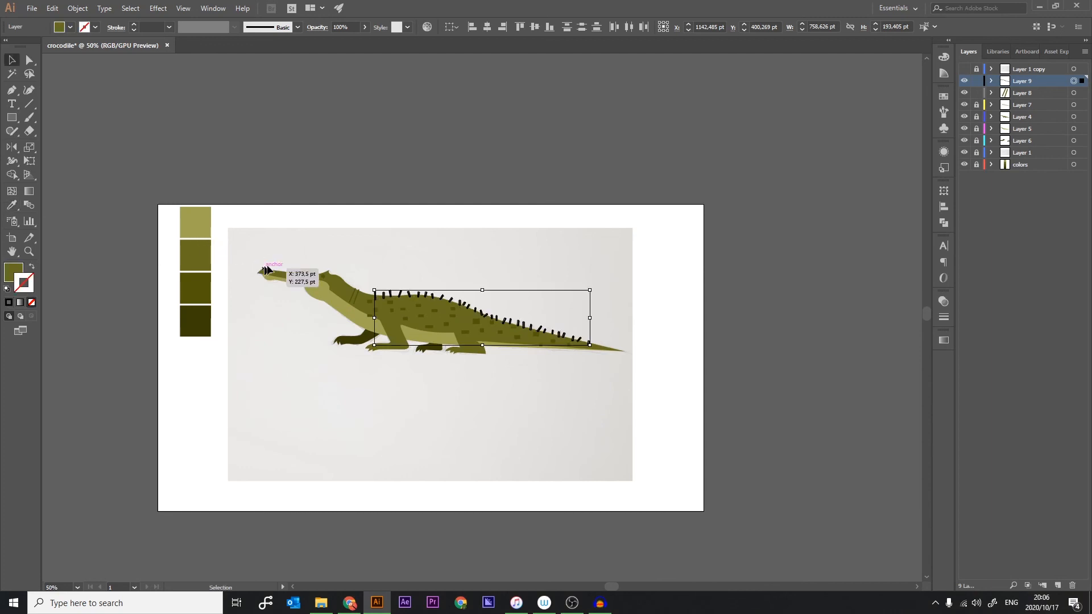
{"action": "left_click", "coordinate": [301, 237]}
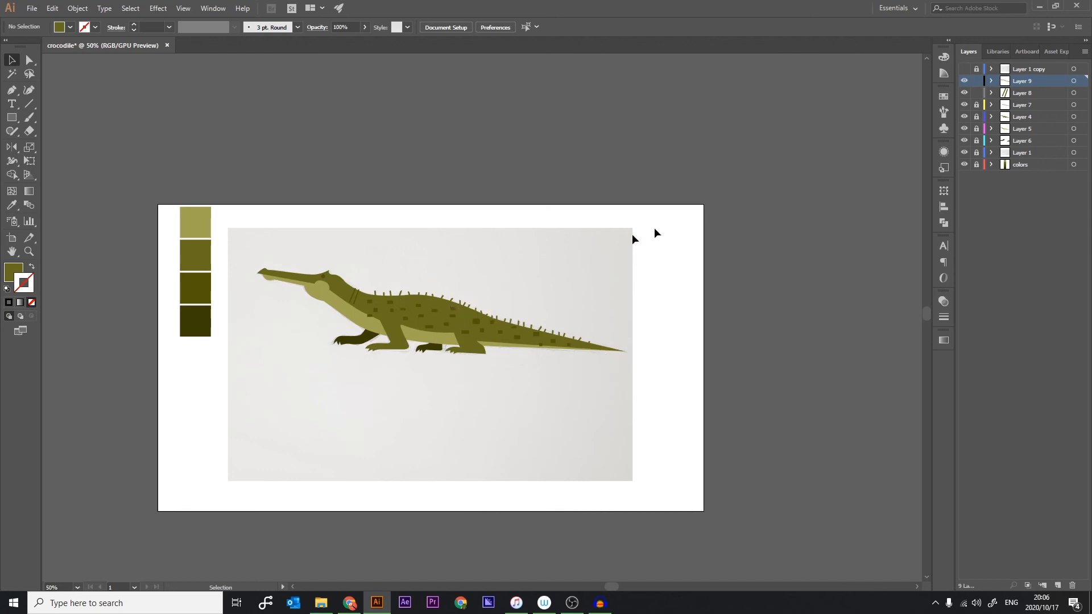
{"action": "left_click", "coordinate": [964, 70]}
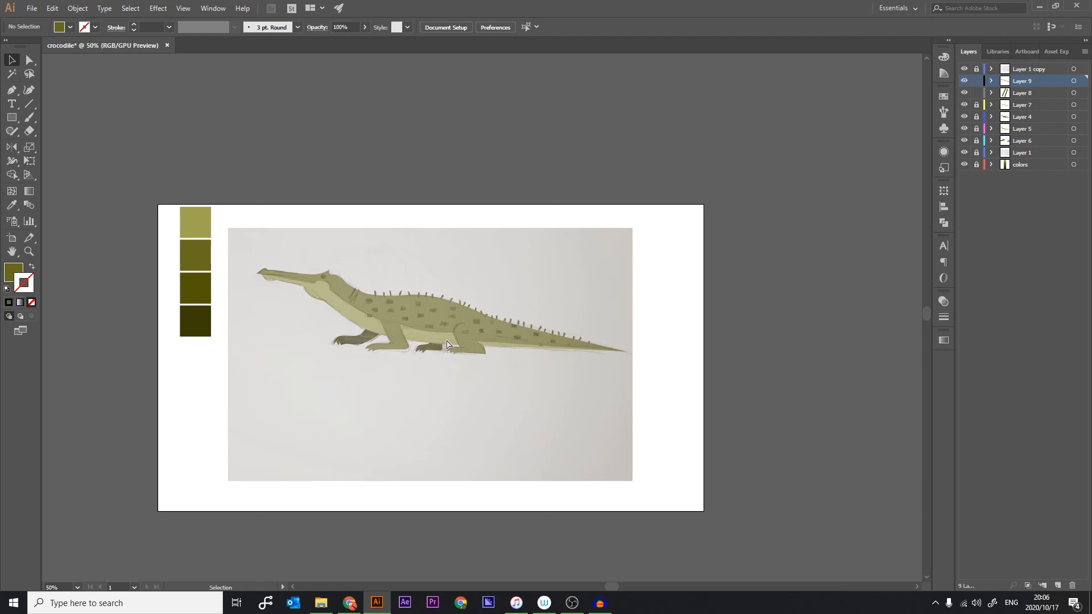
{"action": "key", "text": "ctrl+p"}
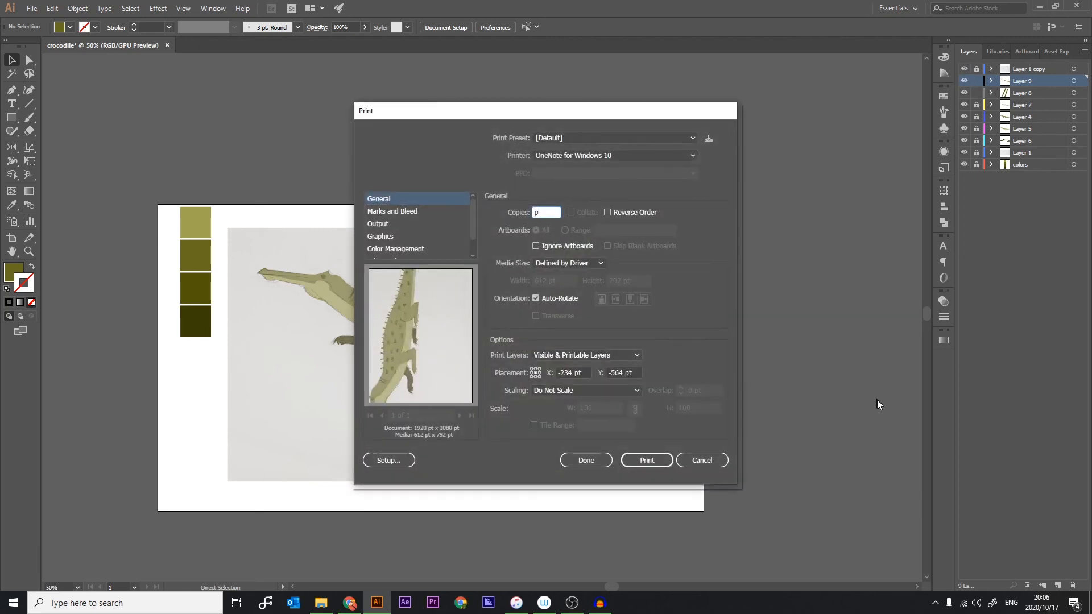
{"action": "left_click", "coordinate": [699, 456]}
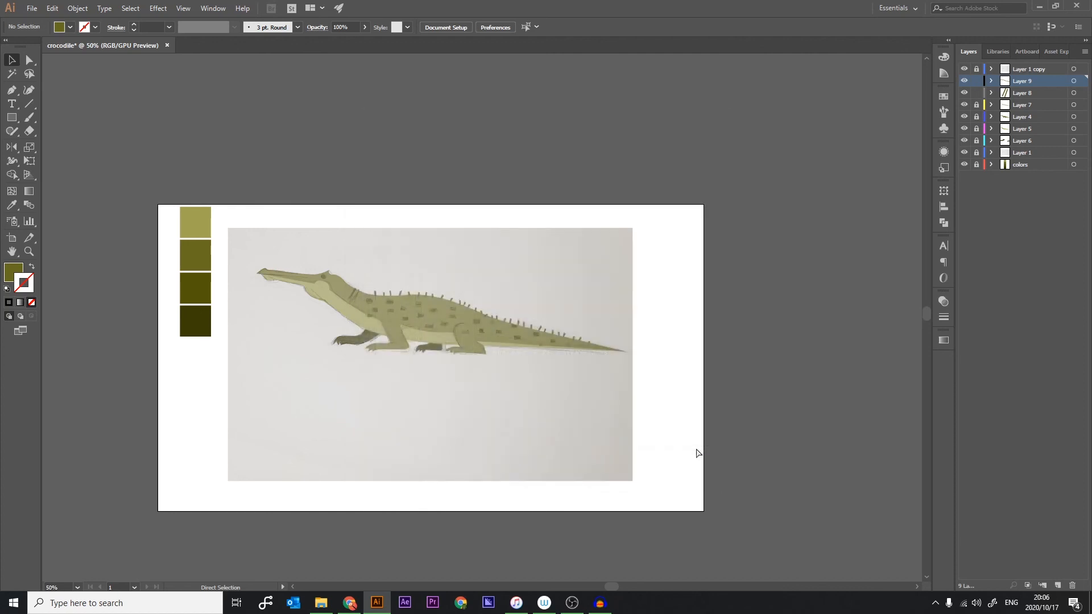
{"action": "key", "text": "ctrl+p"}
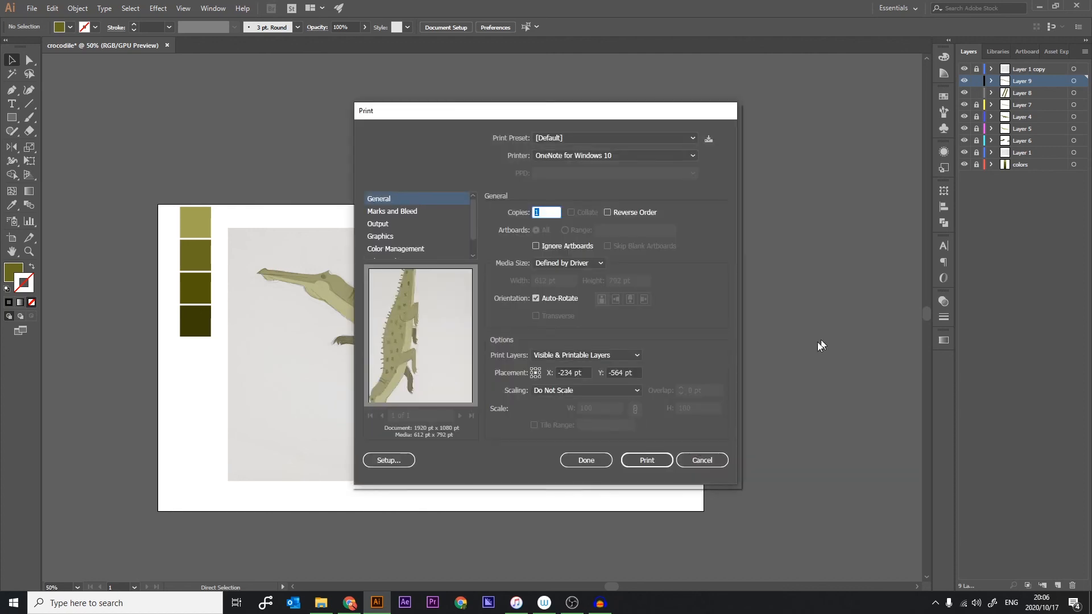
{"action": "left_click", "coordinate": [719, 451]}
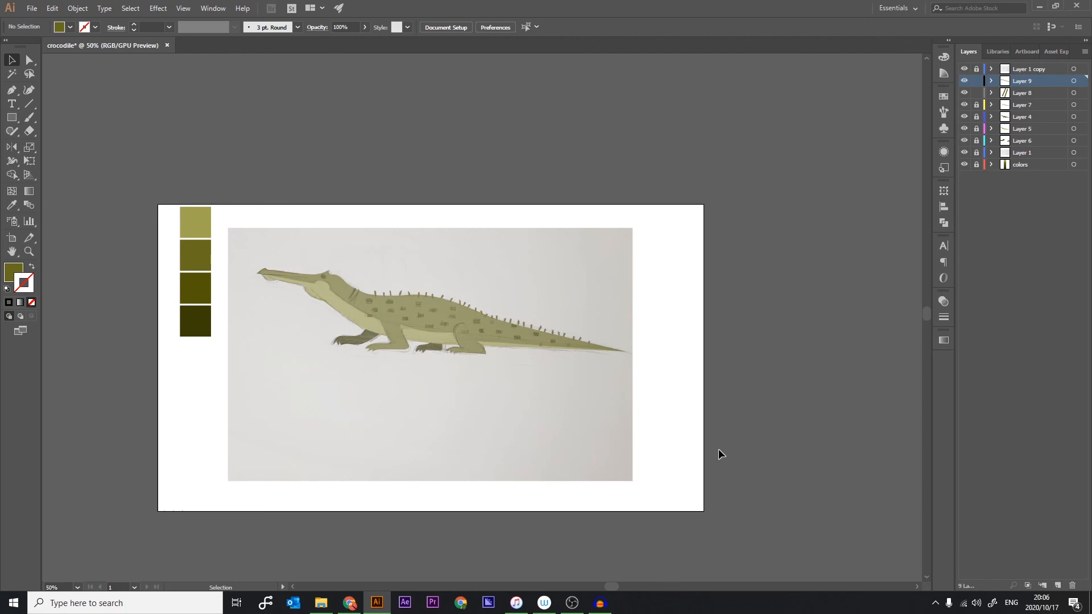
Add Layer 10 above Layer 9 and trace the sketched front contour of the near hind leg with a curved Pen path
{"action": "key", "text": "ctrl+plus"}
{"action": "key", "text": "ctrl+plus"}
{"action": "key", "text": "ctrl+plus"}
{"action": "key", "text": "ctrl+plus"}
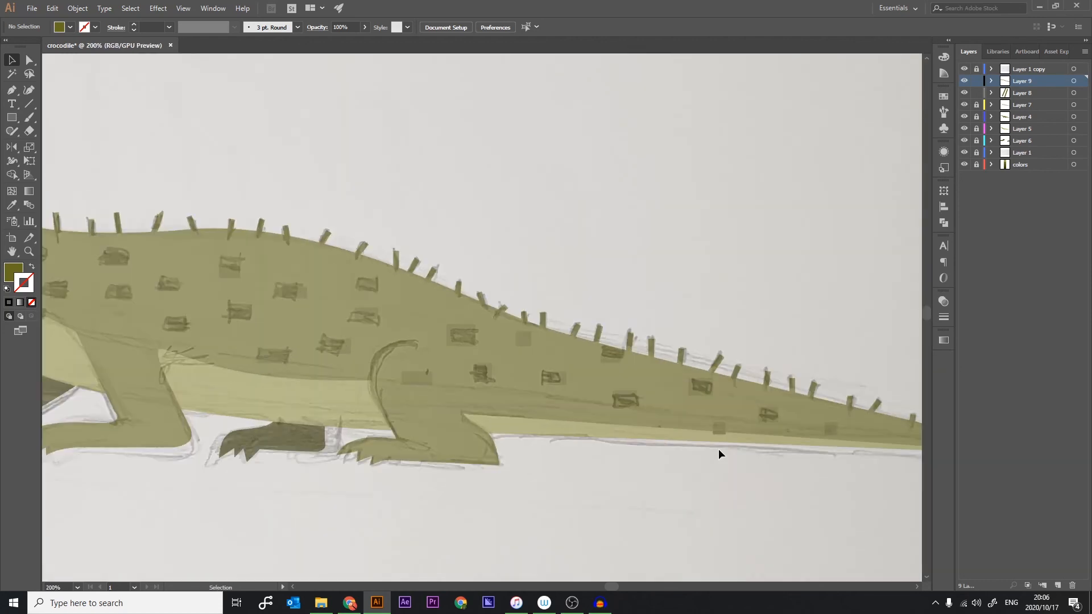
{"action": "left_click", "coordinate": [1058, 586]}
{"action": "key", "text": "p"}
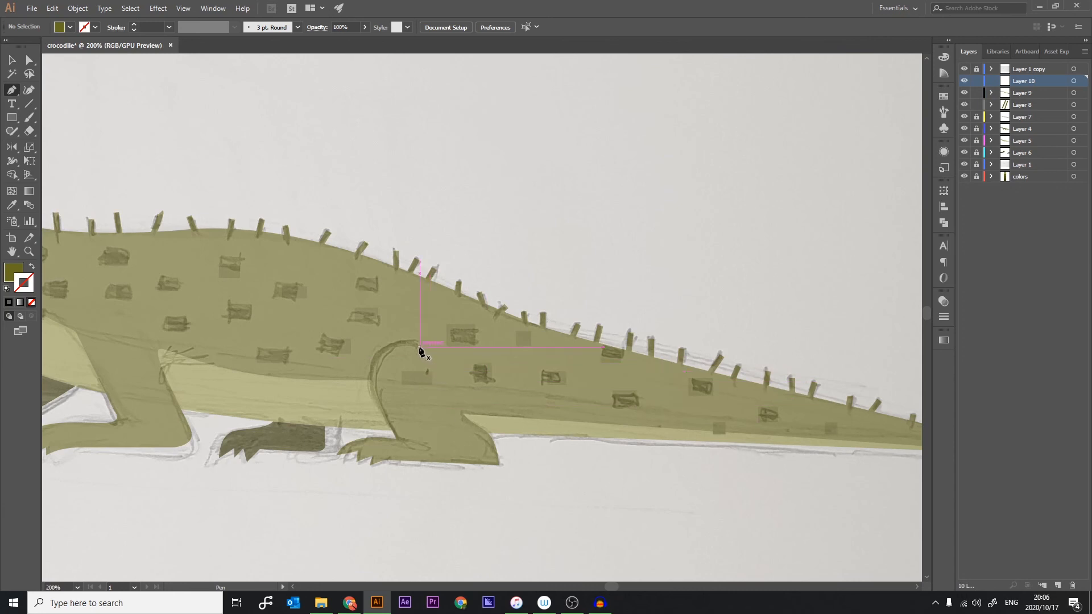
{"action": "left_click", "coordinate": [416, 347]}
{"action": "left_click_drag", "start_coordinate": [378, 401], "coordinate": [385, 409]}
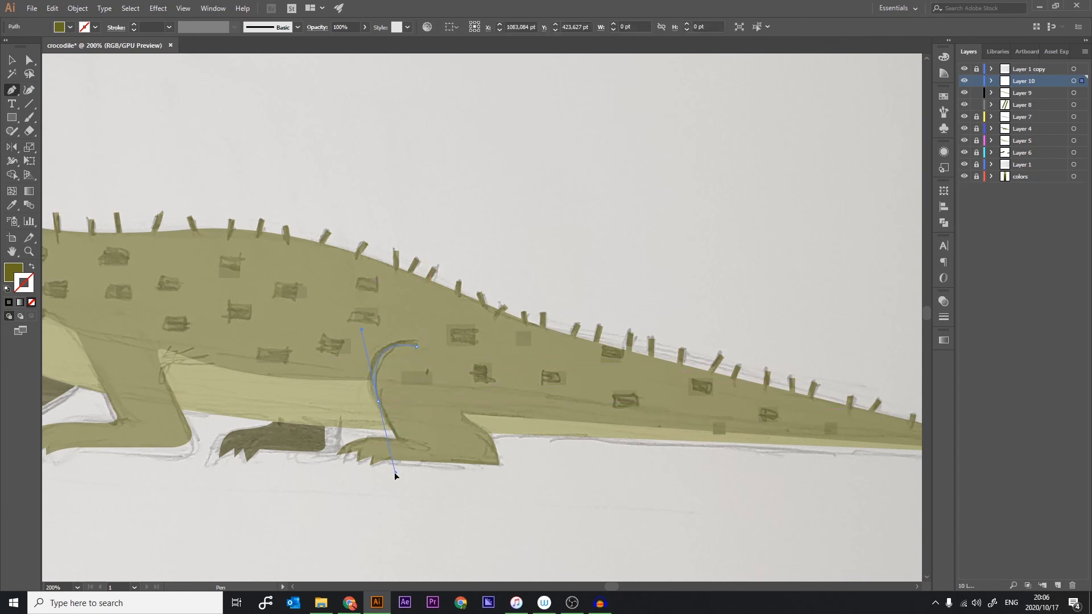
{"action": "left_click_drag", "start_coordinate": [395, 472], "coordinate": [394, 472]}
{"action": "left_click", "coordinate": [378, 401]}
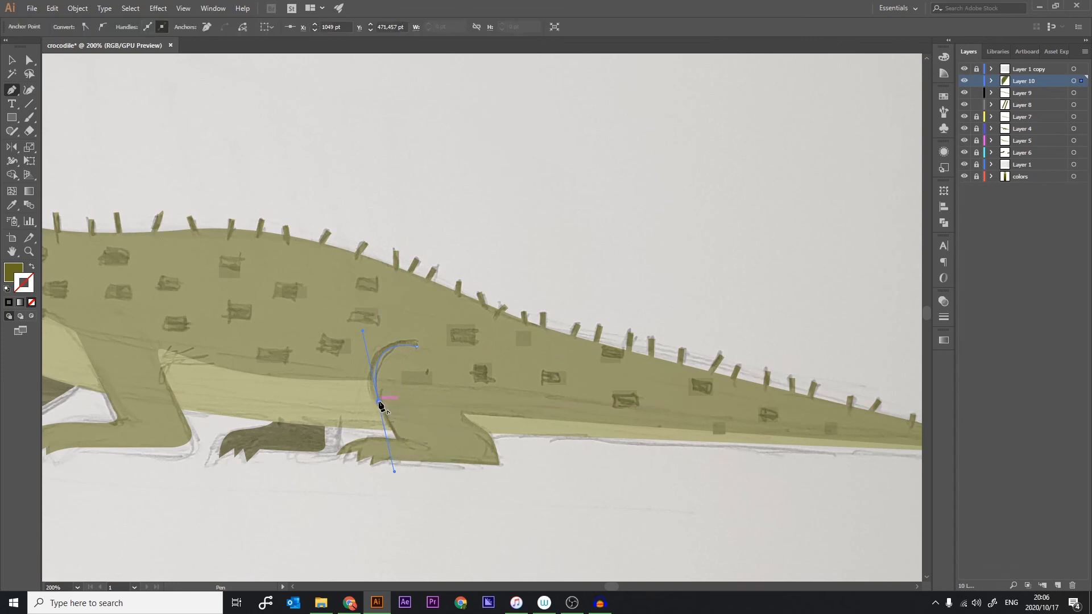
{"action": "left_click", "coordinate": [401, 441]}
{"action": "key", "text": "v"}
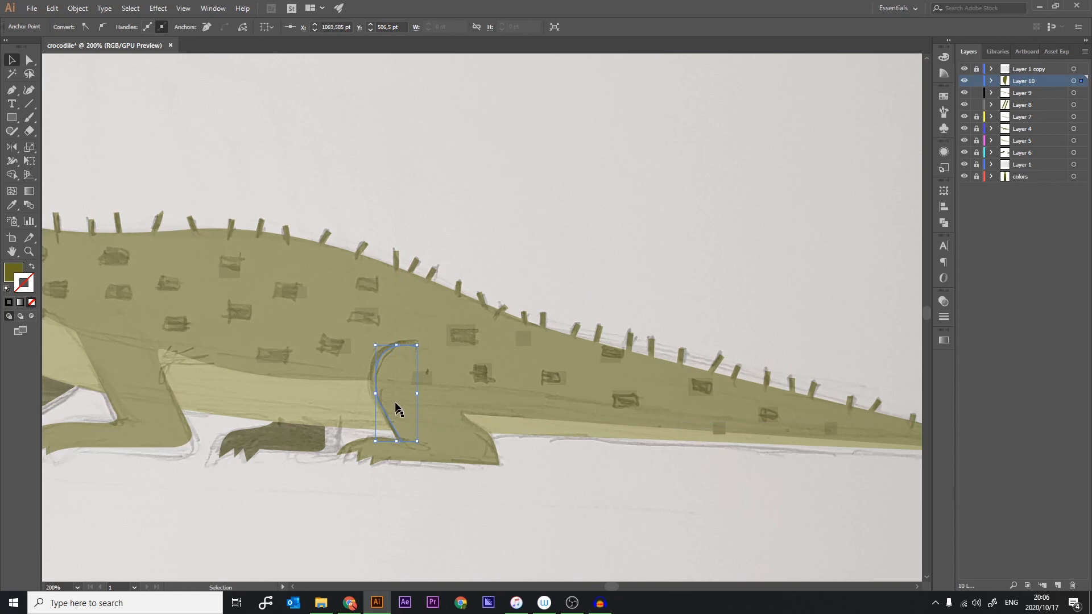
Remove the fill from the hind leg contour path and give it a black stroke
{"action": "left_click", "coordinate": [287, 232]}
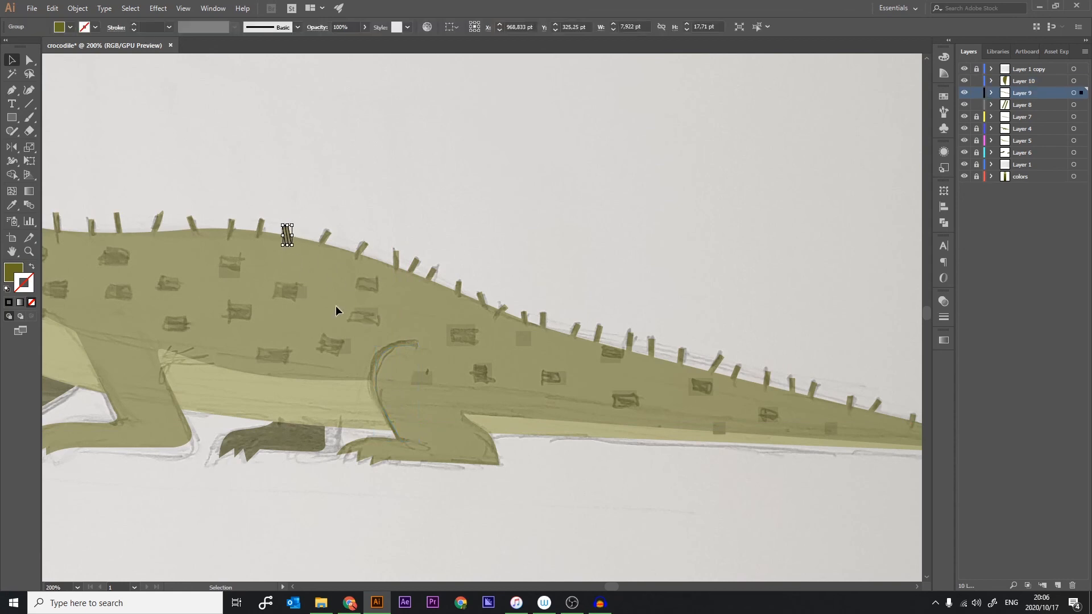
{"action": "left_click", "coordinate": [322, 197]}
{"action": "left_click", "coordinate": [381, 379]}
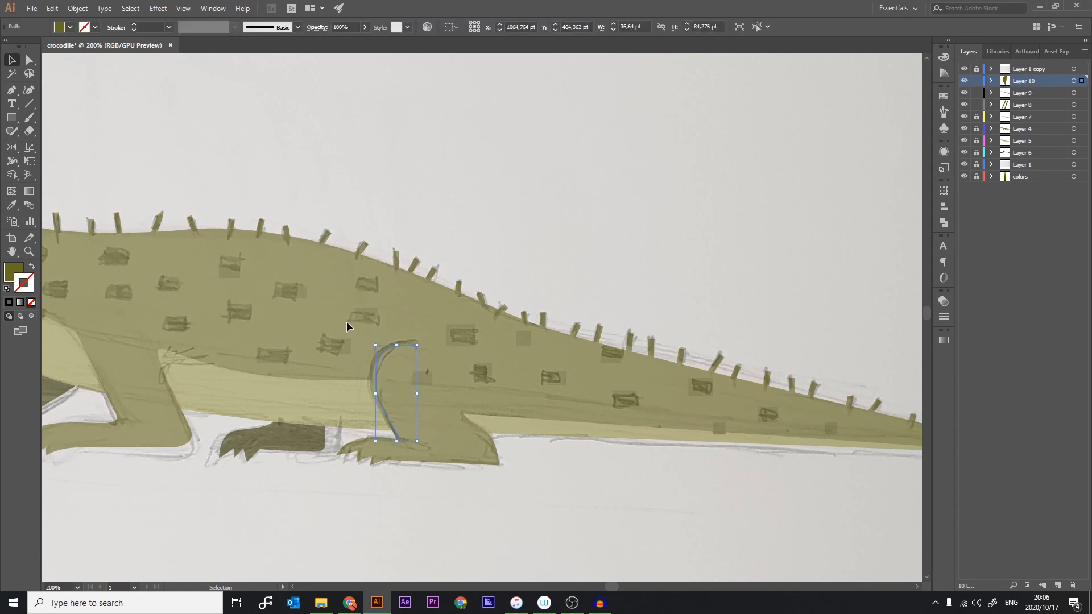
{"action": "left_click", "coordinate": [70, 27]}
{"action": "left_click", "coordinate": [7, 46]}
{"action": "left_click", "coordinate": [94, 27]}
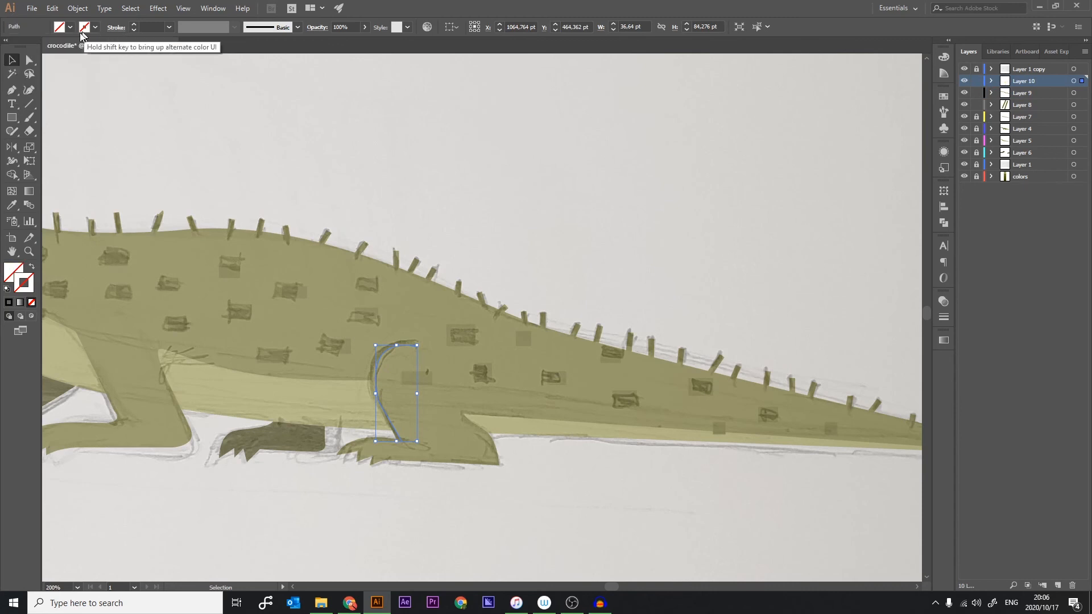
{"action": "left_click", "coordinate": [93, 27]}
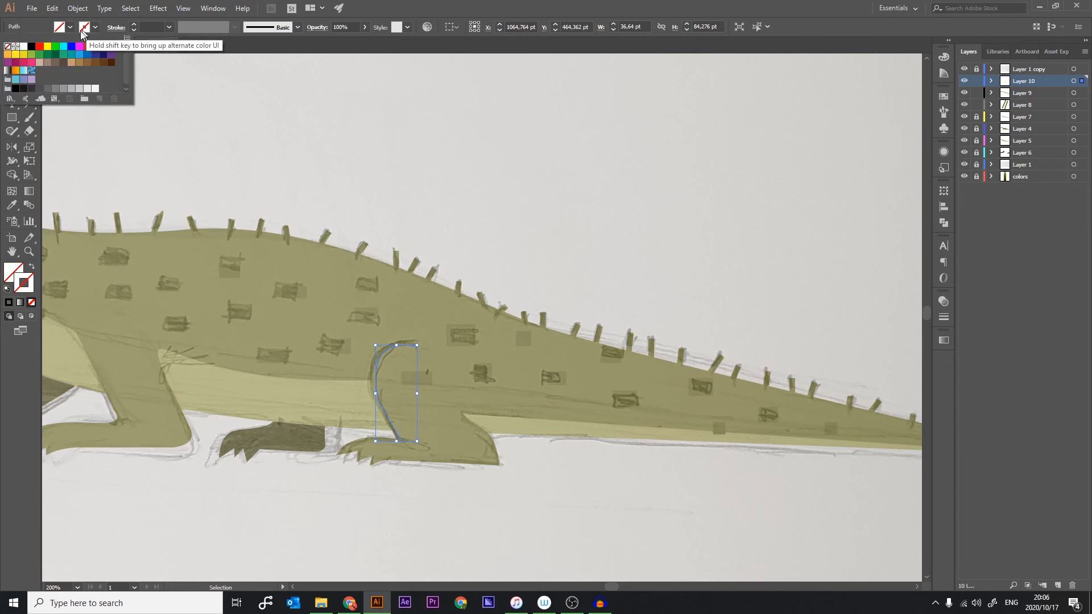
{"action": "left_click", "coordinate": [32, 47]}
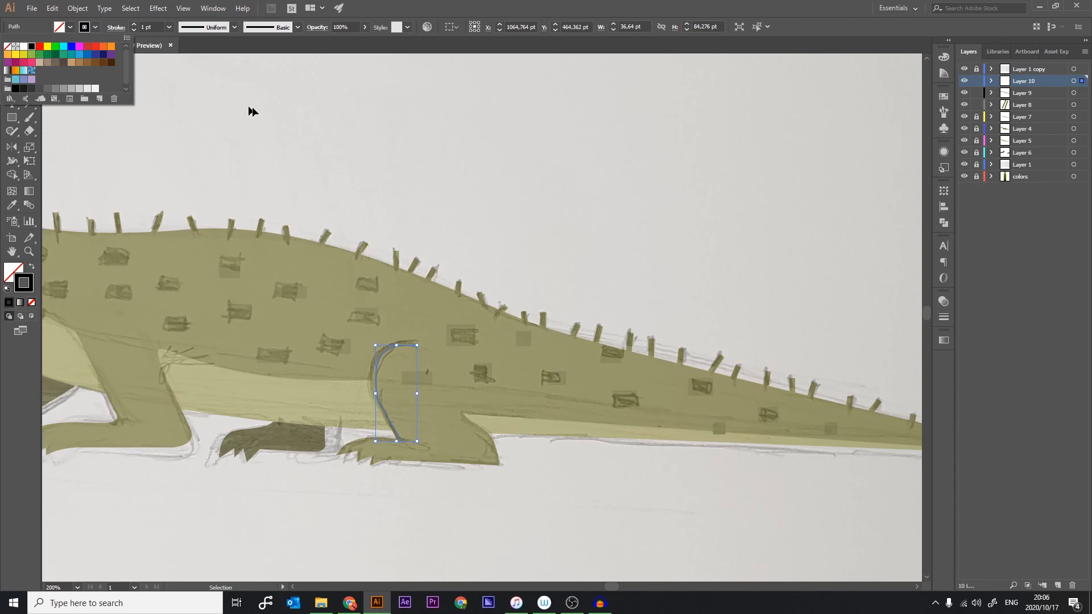
Set the hind leg contour's stroke weight to 5 pt and deselect the path
{"action": "left_click", "coordinate": [134, 26]}
{"action": "left_click", "coordinate": [134, 26]}
{"action": "left_click", "coordinate": [135, 26]}
{"action": "left_click", "coordinate": [134, 26]}
{"action": "left_click", "coordinate": [134, 25]}
{"action": "left_click", "coordinate": [300, 119]}
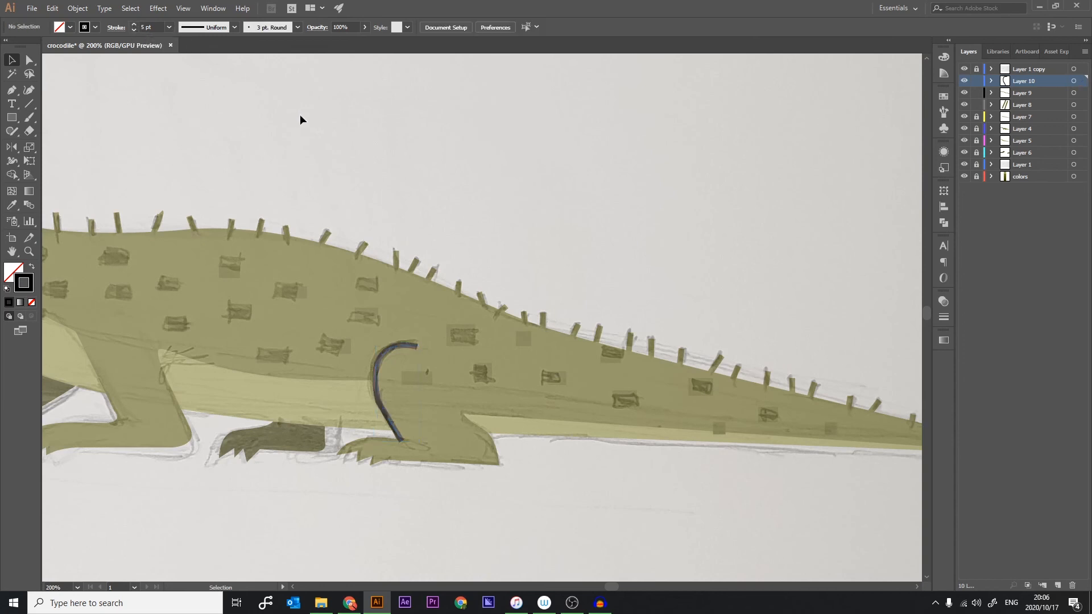
Hide the Layer 1 copy overlay and round the lower bend of the hind leg contour with a corner radius of about 61 pt
{"action": "left_click", "coordinate": [965, 69]}
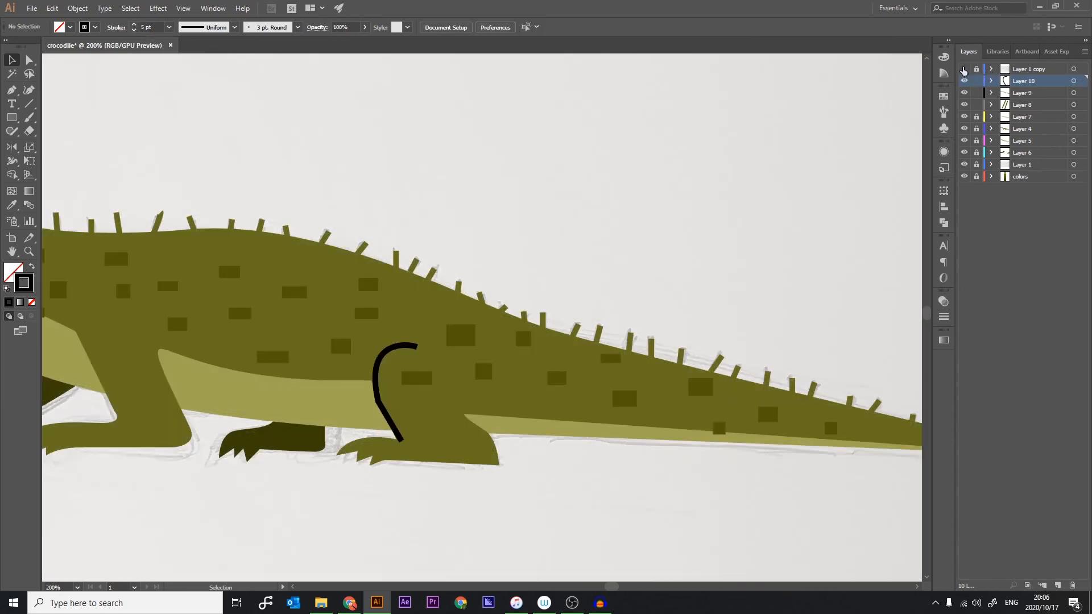
{"action": "left_click", "coordinate": [387, 424]}
{"action": "key", "text": "a"}
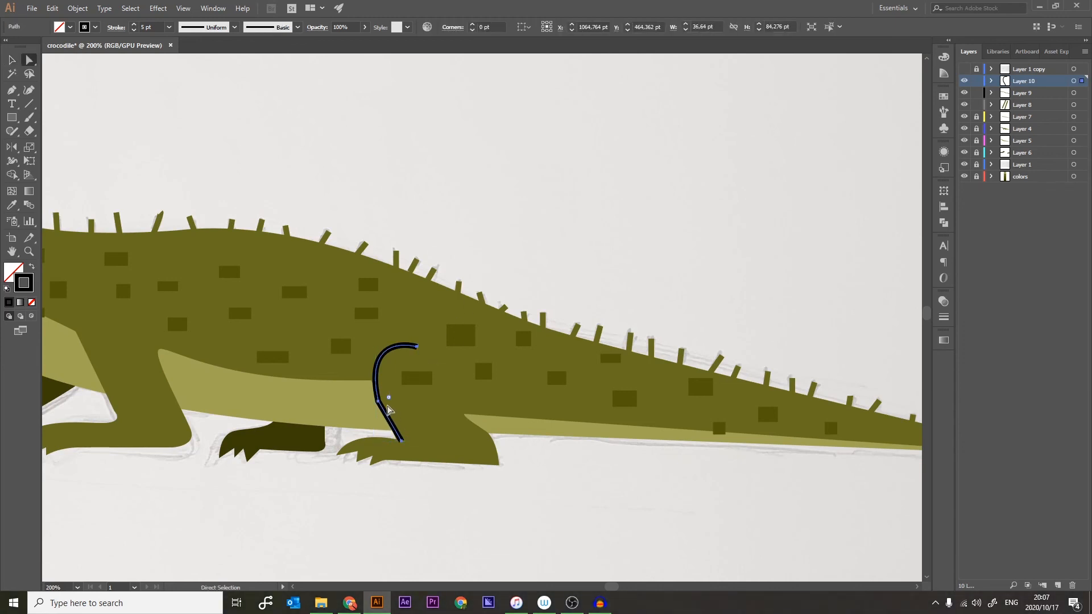
{"action": "left_click", "coordinate": [379, 403]}
{"action": "left_click_drag", "start_coordinate": [389, 399], "coordinate": [460, 389]}
Set the hind leg contour's stroke weight to 3 pt and deselect the path
{"action": "left_click", "coordinate": [134, 30]}
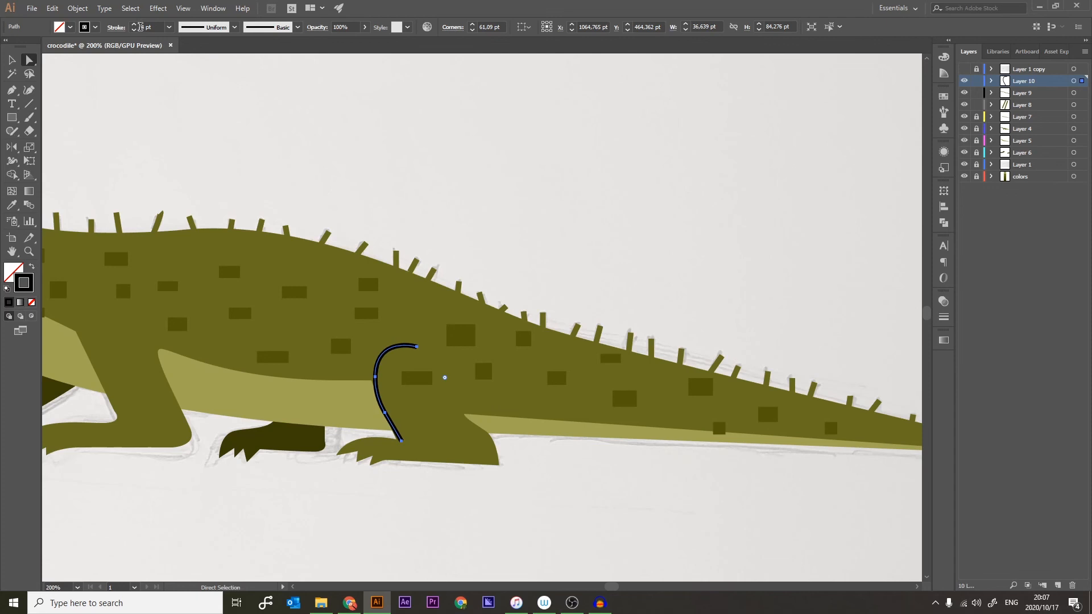
{"action": "left_click", "coordinate": [135, 31]}
{"action": "left_click", "coordinate": [350, 154]}
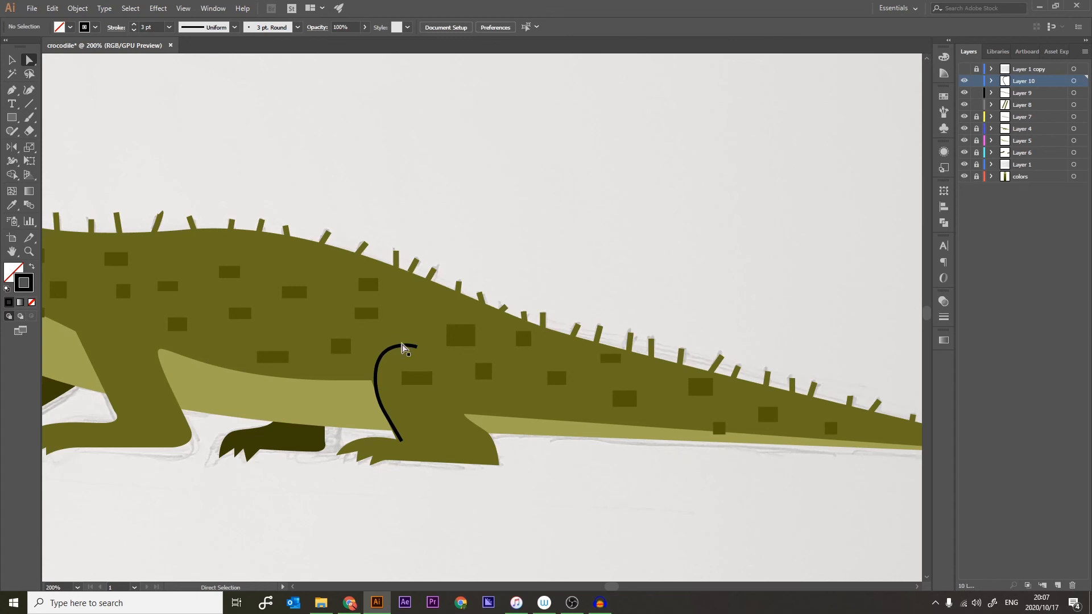
Shift the bottom end anchor of the hind leg contour slightly toward the front of the foot and deselect the path
{"action": "left_click", "coordinate": [400, 347]}
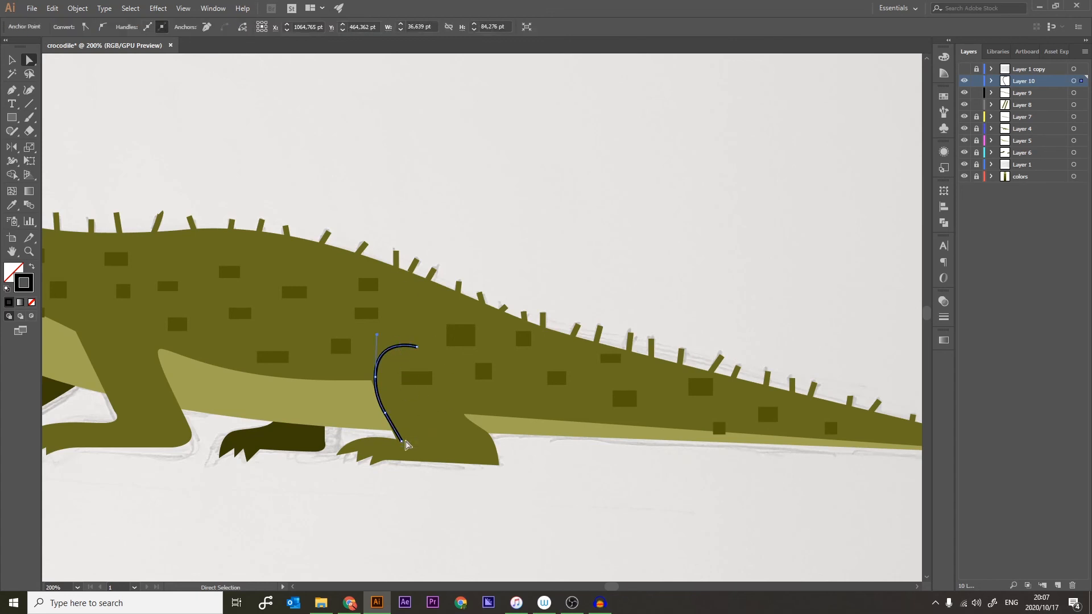
{"action": "left_click_drag", "start_coordinate": [403, 441], "coordinate": [400, 440]}
{"action": "left_click", "coordinate": [421, 228]}
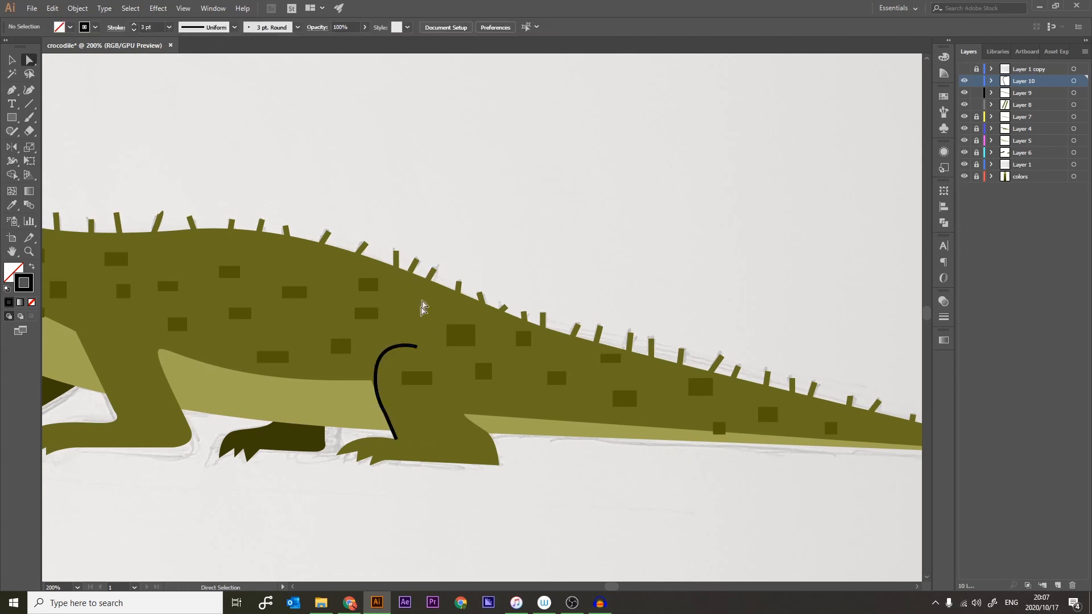
{"action": "left_click", "coordinate": [378, 388]}
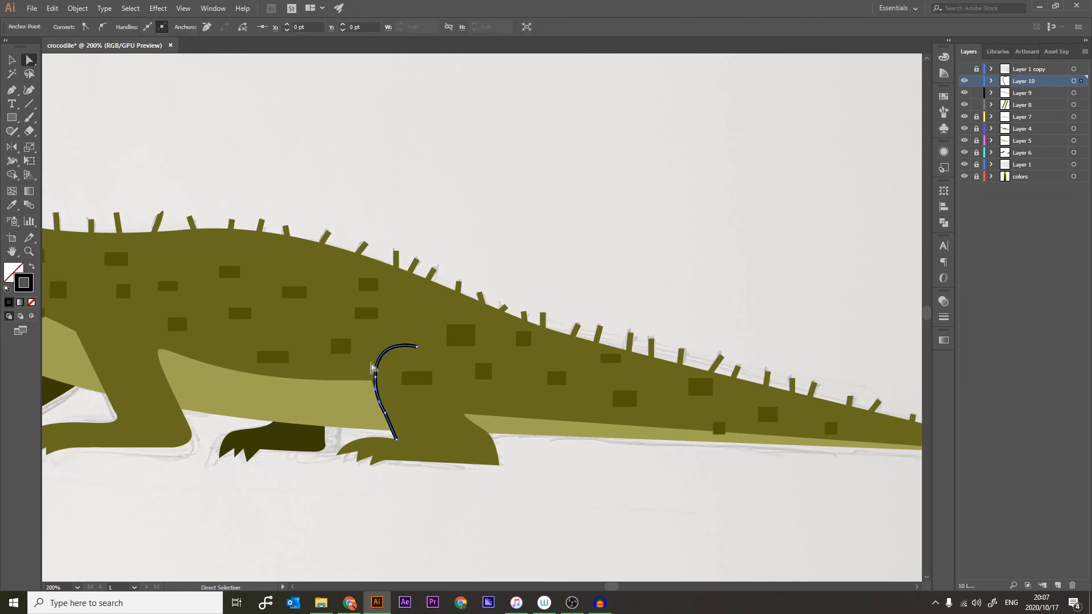
{"action": "left_click", "coordinate": [269, 133]}
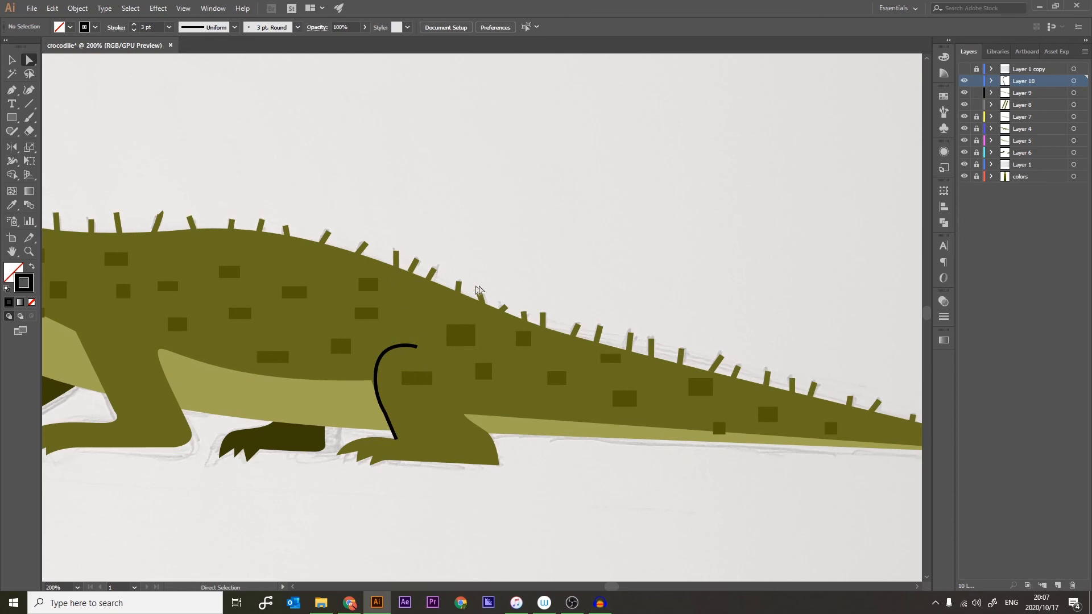
Expand the hind leg contour with both Fill and Stroke included
{"action": "left_click", "coordinate": [376, 377]}
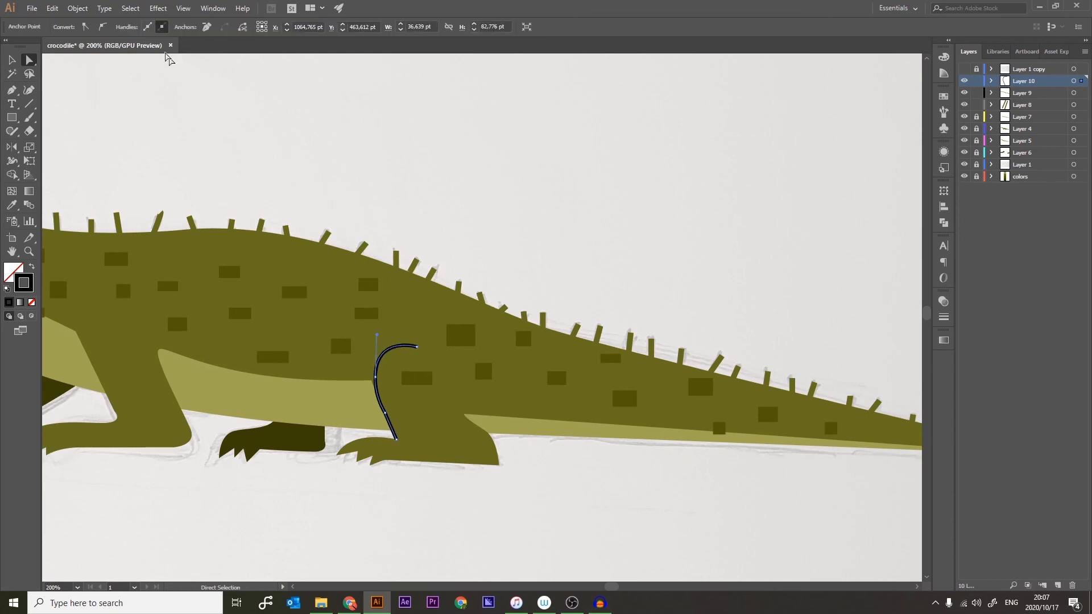
{"action": "left_click", "coordinate": [77, 9]}
{"action": "left_click", "coordinate": [120, 134]}
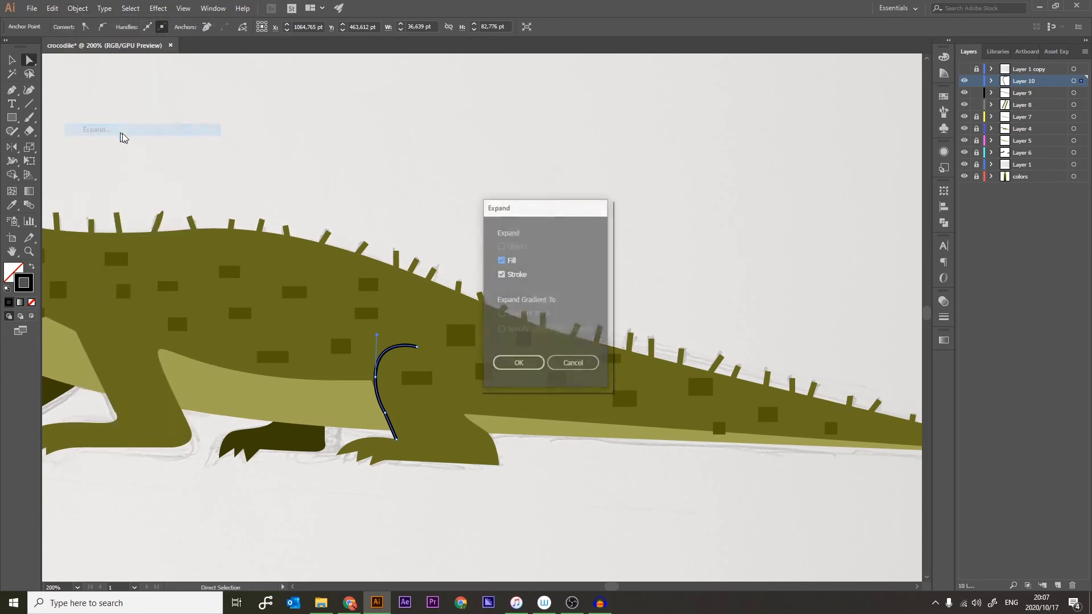
{"action": "left_click", "coordinate": [498, 363]}
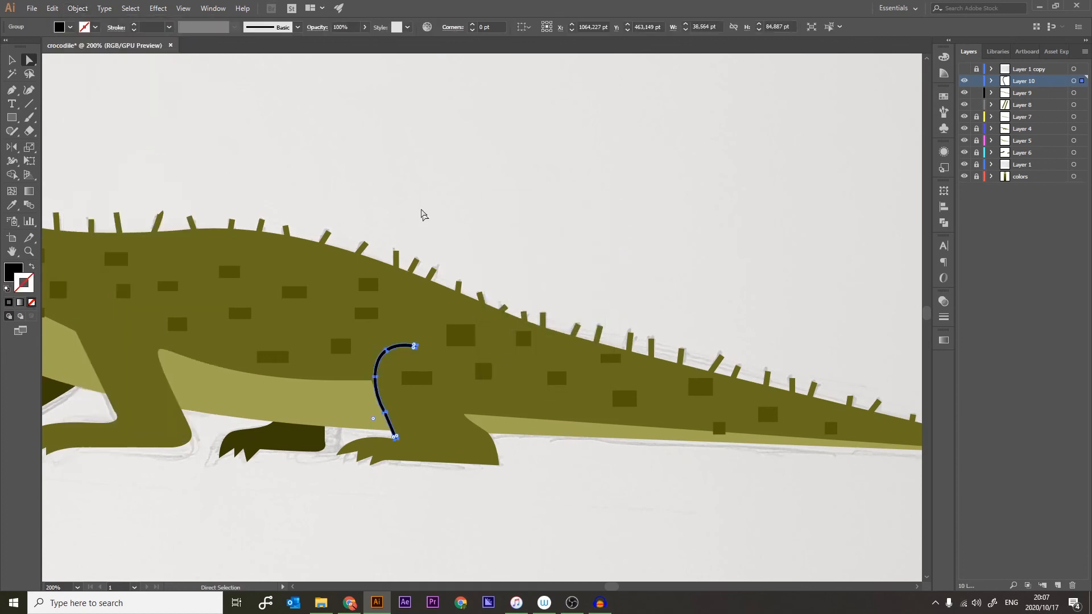
Color the expanded hind leg contour with the dark olive sampled from a skin patch and deselect it
{"action": "left_click", "coordinate": [416, 181]}
{"action": "left_click", "coordinate": [401, 348]}
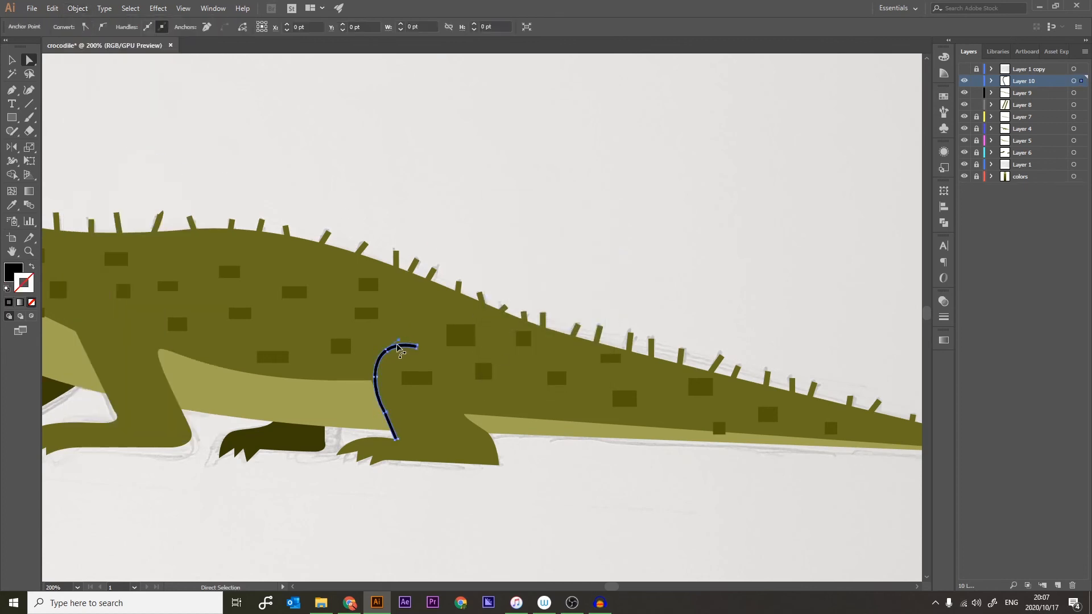
{"action": "key", "text": "i"}
{"action": "left_click", "coordinate": [460, 334]}
{"action": "key", "text": "v"}
{"action": "left_click", "coordinate": [460, 159]}
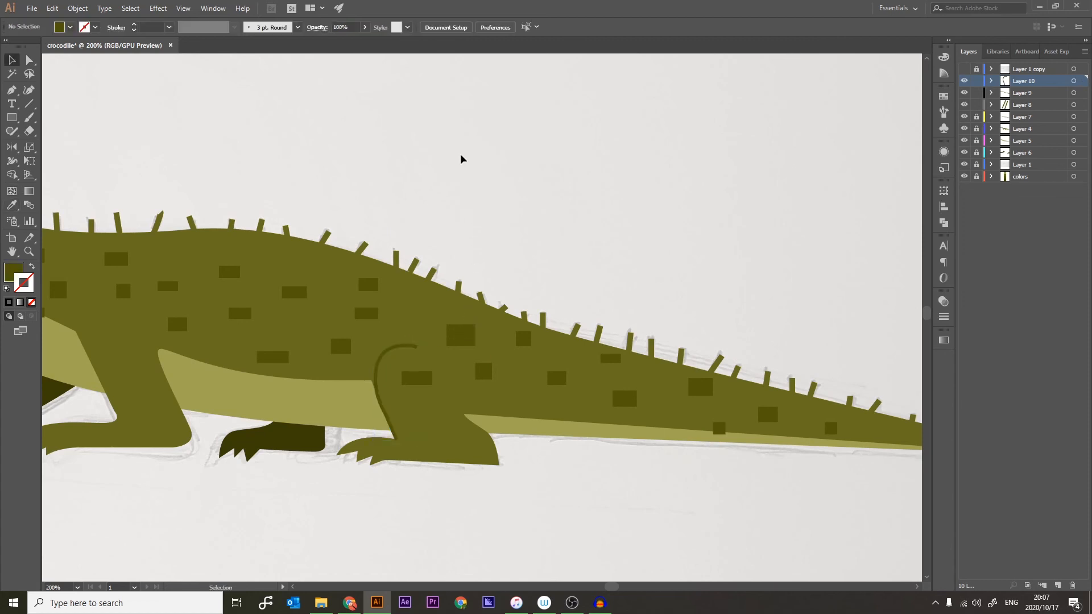
Round the pointed corner above the eye on the crocodile's body shape with a radius of about 7.55 pt, and deselect it
{"action": "key", "text": "ctrl+minus"}
{"action": "key", "text": "ctrl+minus"}
{"action": "key", "text": "ctrl+minus"}
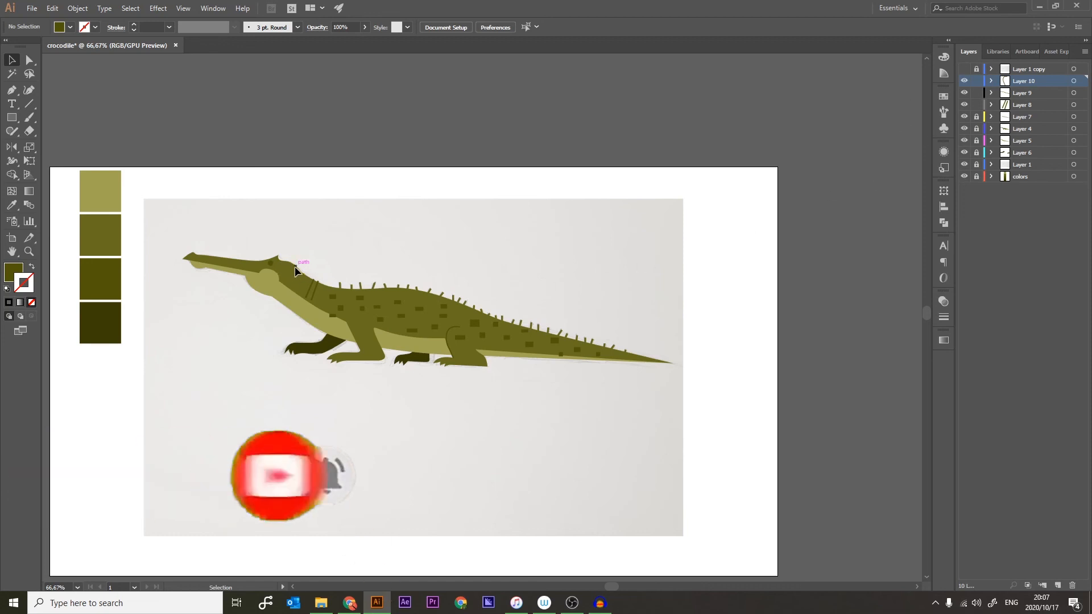
{"action": "key", "text": "a"}
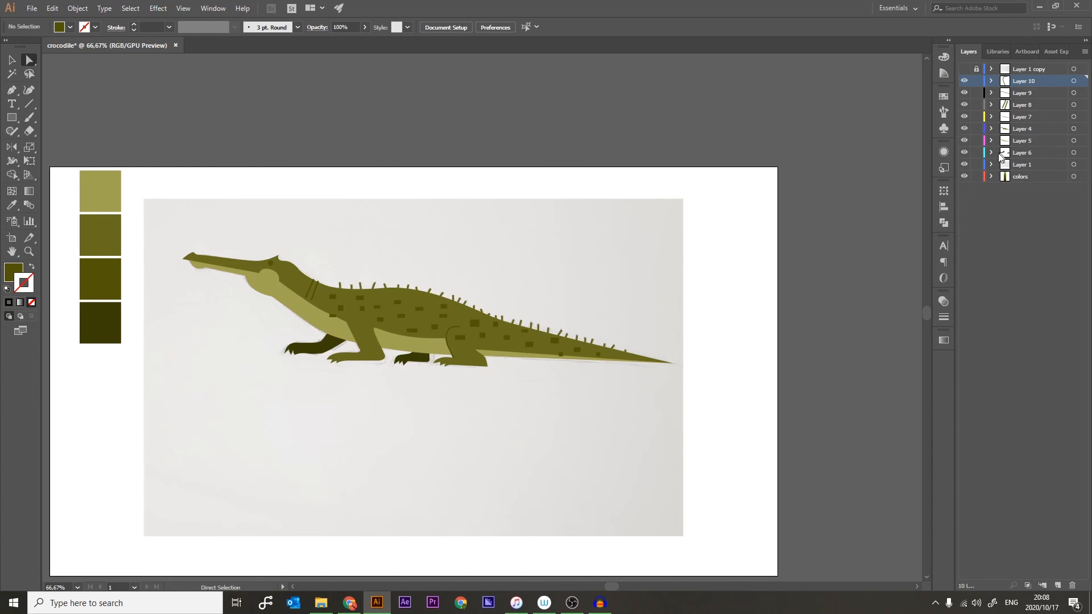
{"action": "left_click", "coordinate": [292, 275]}
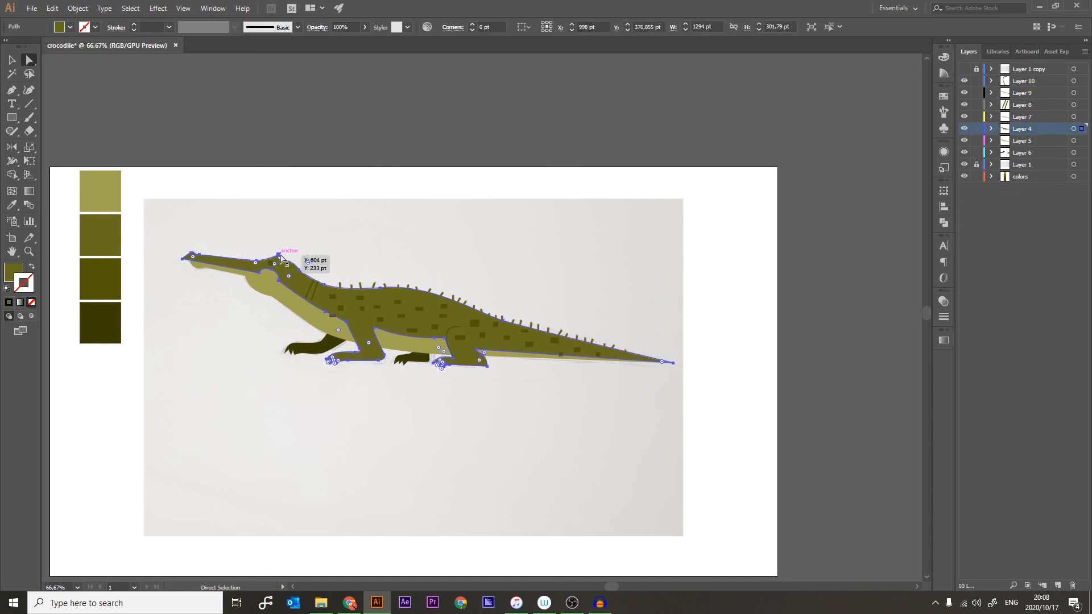
{"action": "left_click", "coordinate": [278, 255]}
{"action": "left_click_drag", "start_coordinate": [278, 266], "coordinate": [284, 270]}
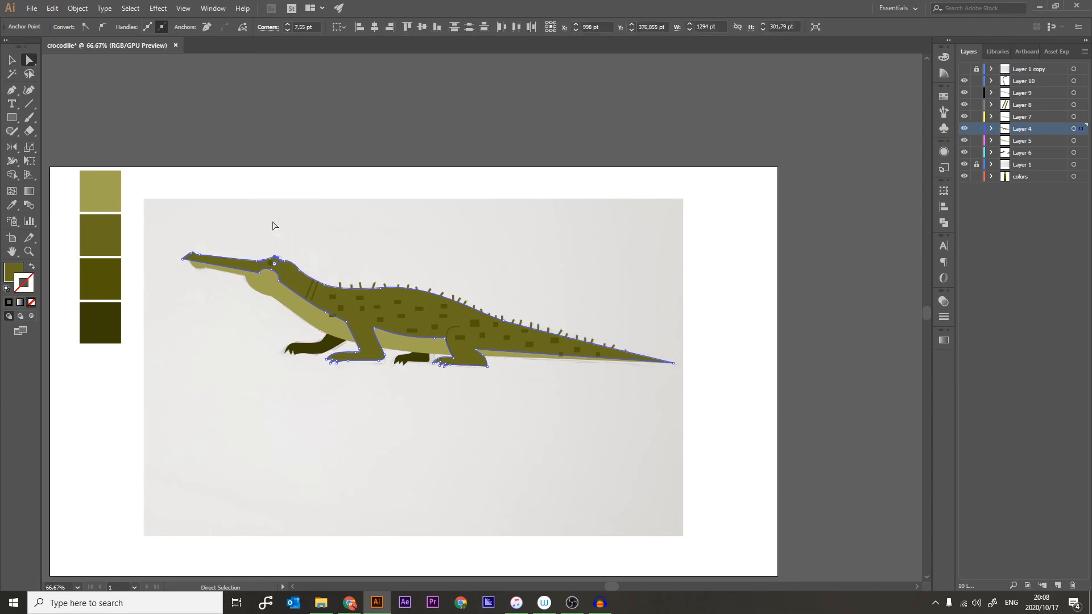
{"action": "left_click", "coordinate": [273, 226]}
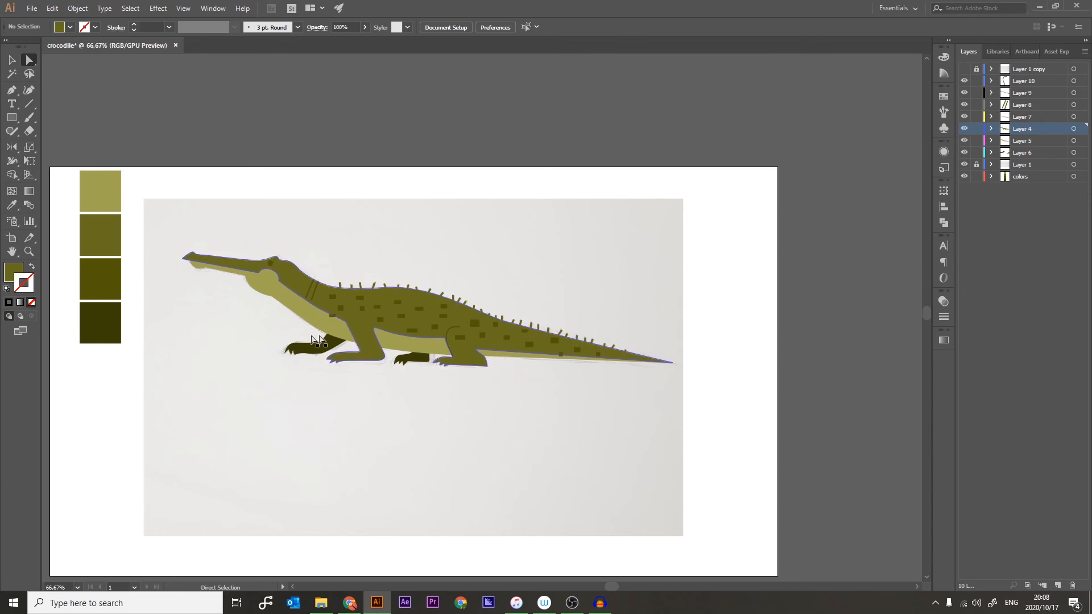
Hide the Layer 1 sketch photo behind the vector crocodile
{"action": "left_click", "coordinate": [964, 69]}
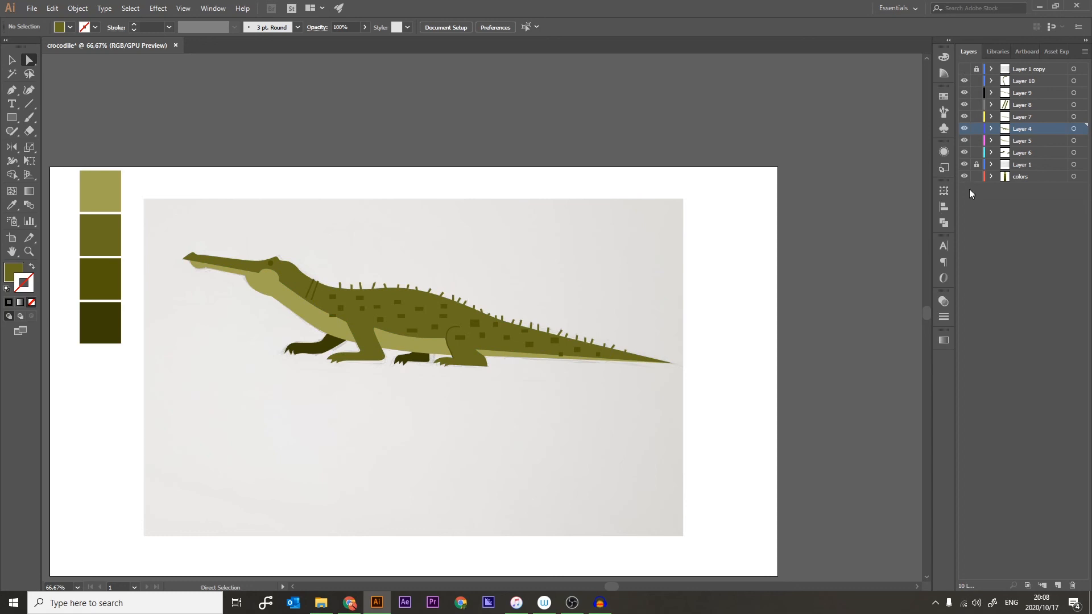
{"action": "left_click", "coordinate": [964, 165]}
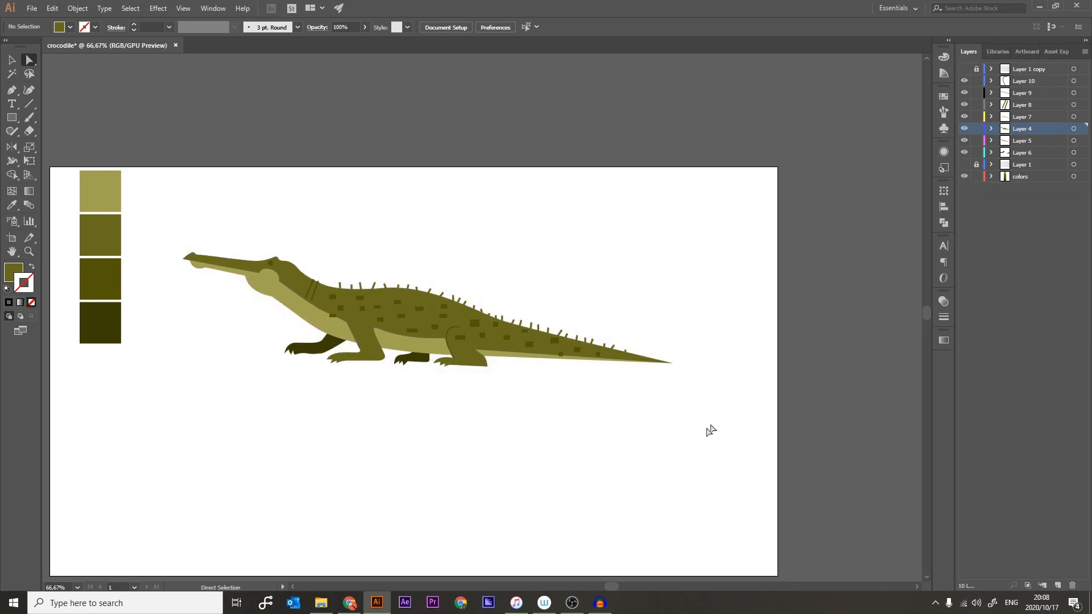
Select the crocodile's body path at the heel of the near hind leg
{"action": "key", "text": "ctrl+minus"}
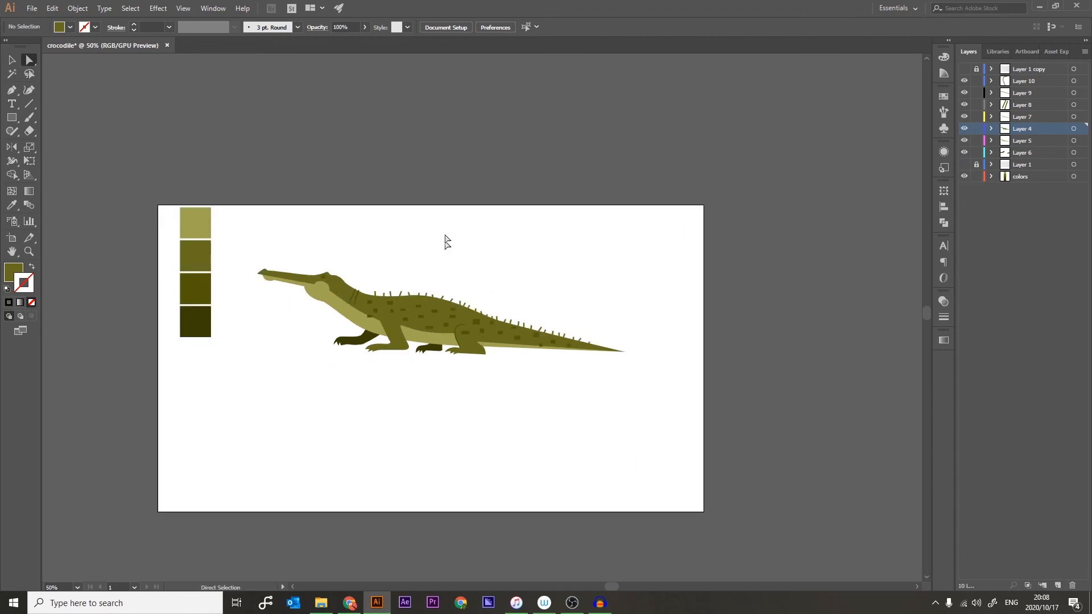
{"action": "left_click", "coordinate": [483, 354]}
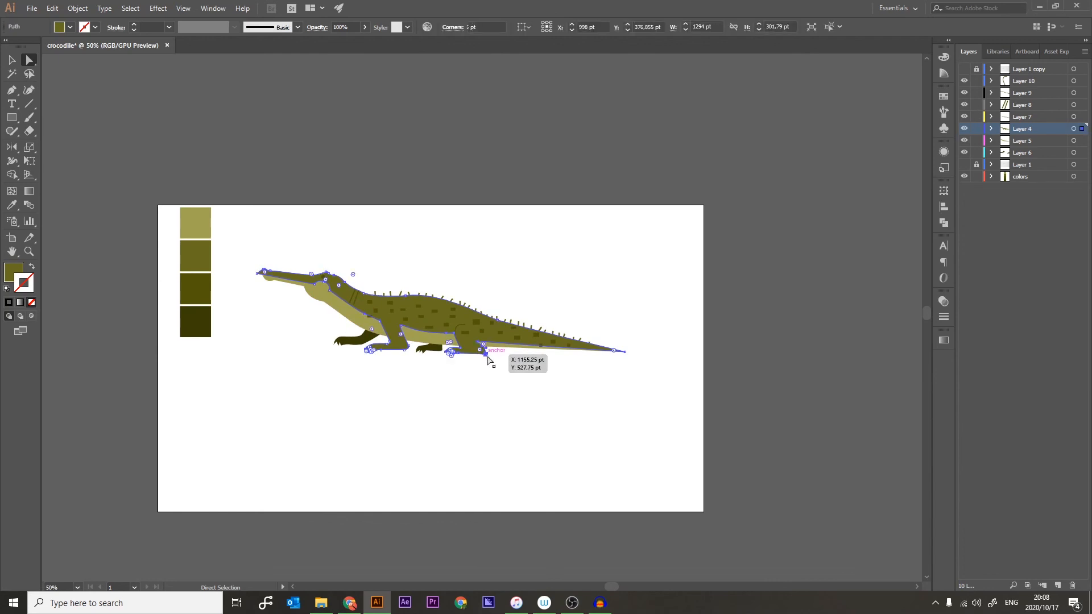